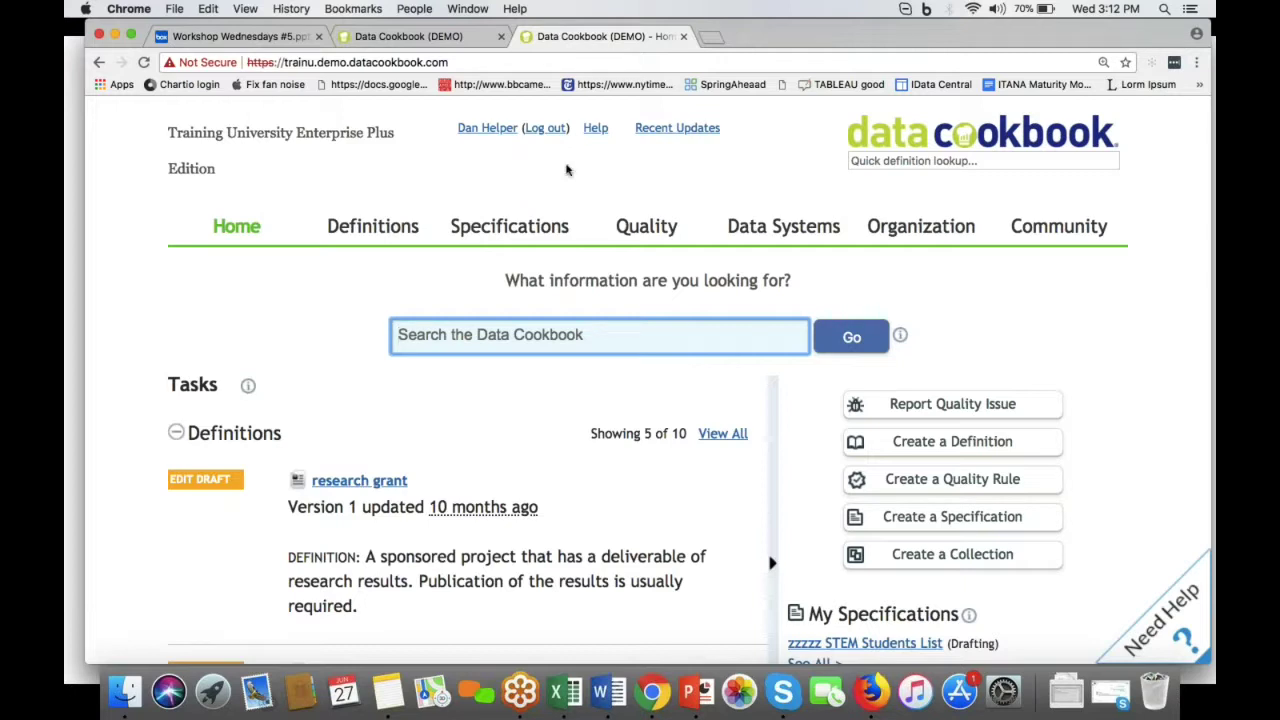
# Step: Bring up the Specifications menu from the home page's top navigation
pyautogui.moveTo(540, 226)
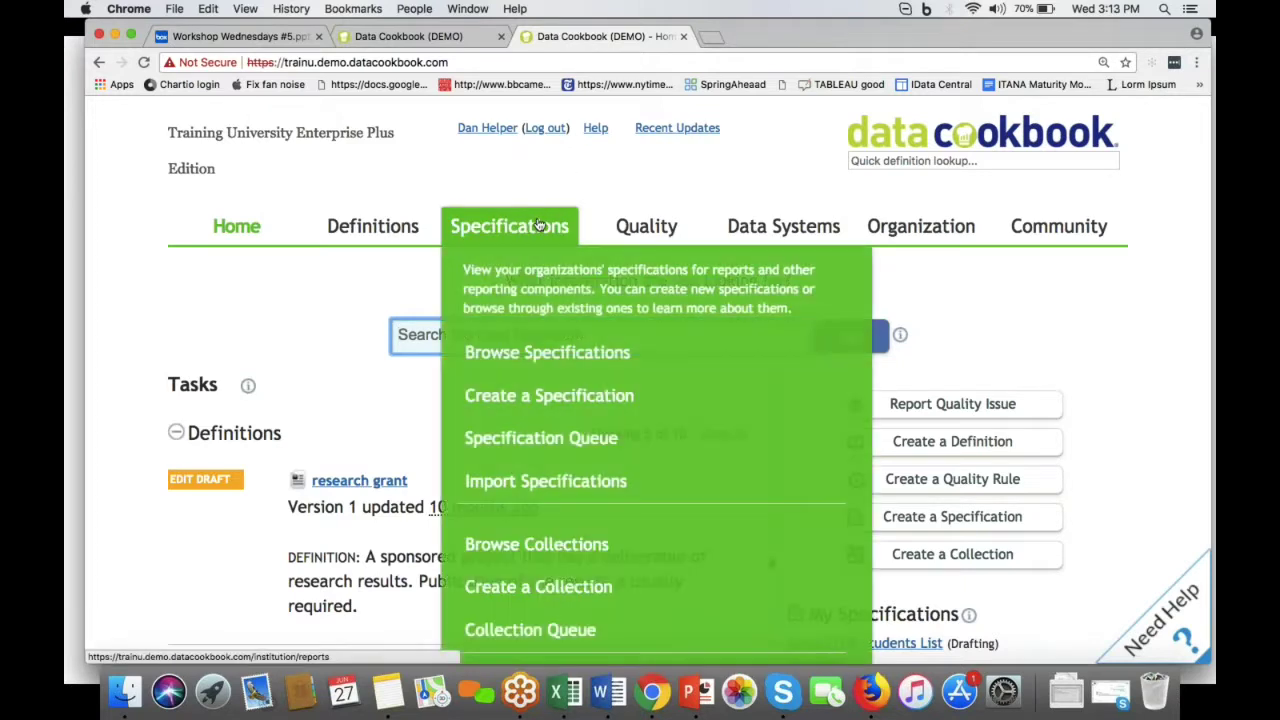
# Step: Create a new Report Request specification named 'List of STEM students'
pyautogui.click(492, 398)
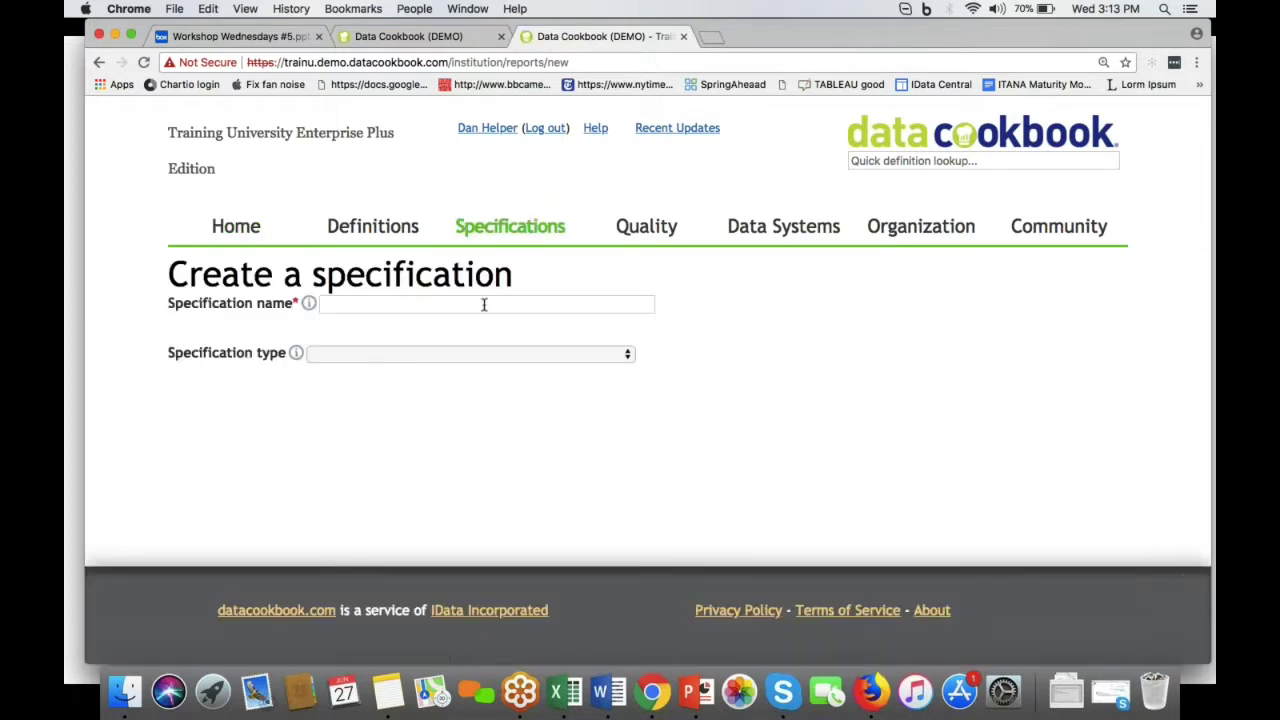
pyautogui.click(483, 304)
pyautogui.write('L')
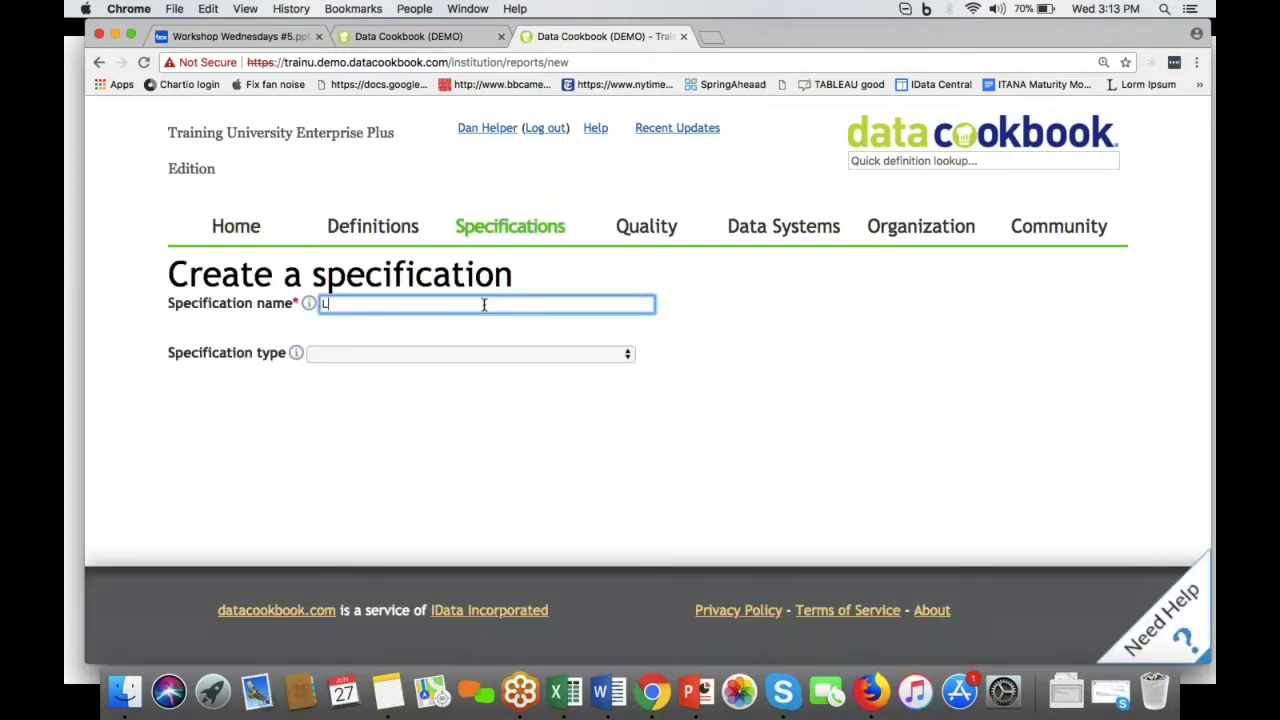
pyautogui.write('ist of STEM students')
pyautogui.click(463, 355)
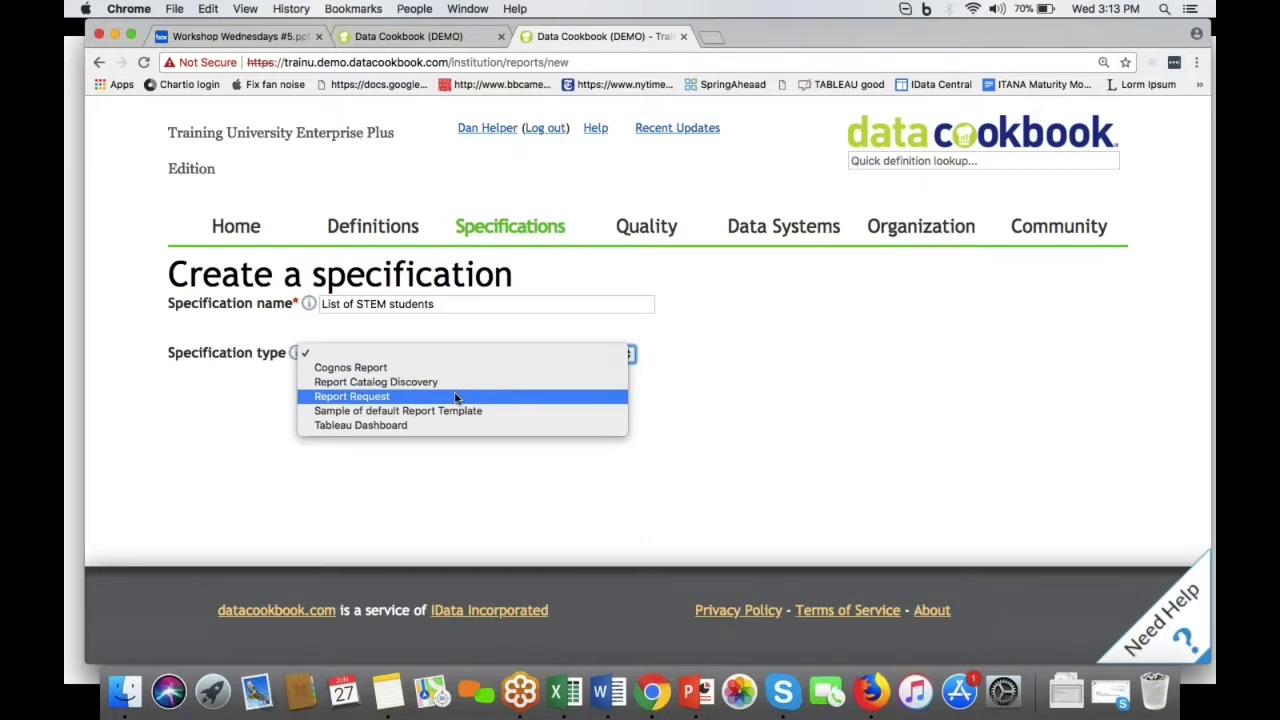
pyautogui.click(455, 397)
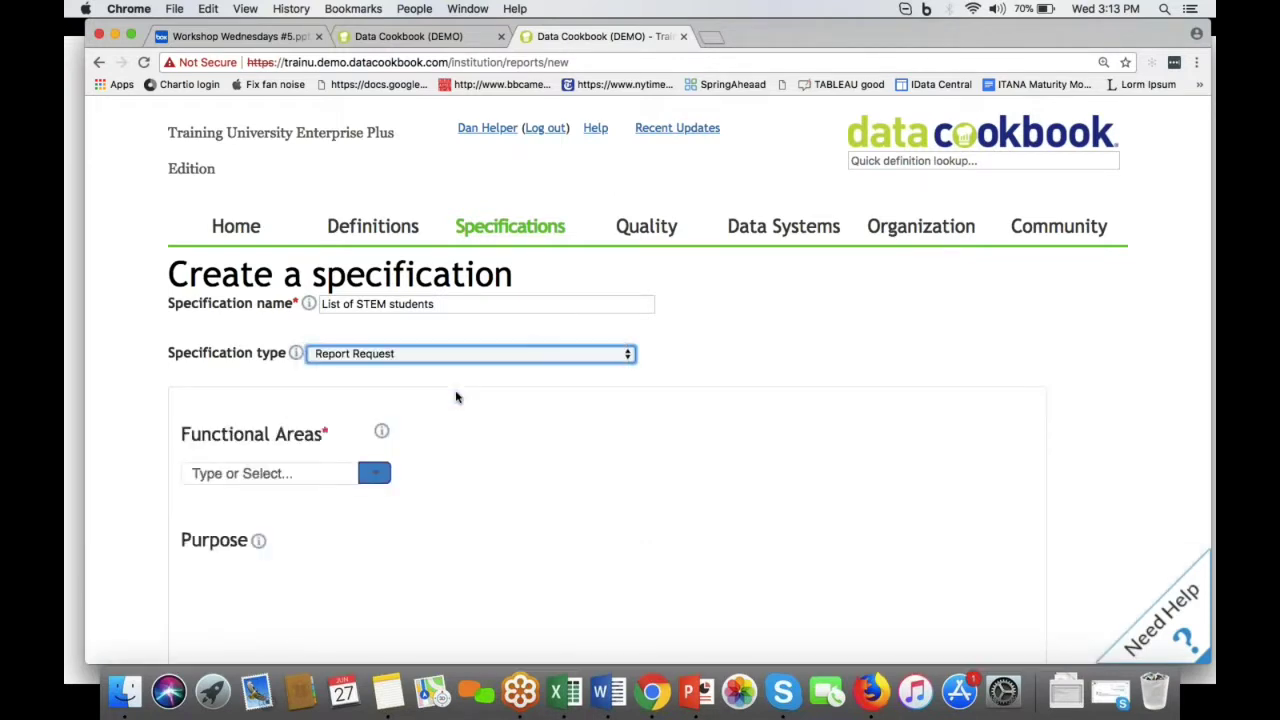
# Step: Assign the Enrollment functional area to the request
pyautogui.scroll(-5, 460, 449)
pyautogui.scroll(-10, 461, 451)
pyautogui.scroll(-7, 461, 451)
pyautogui.scroll(20, 461, 451)
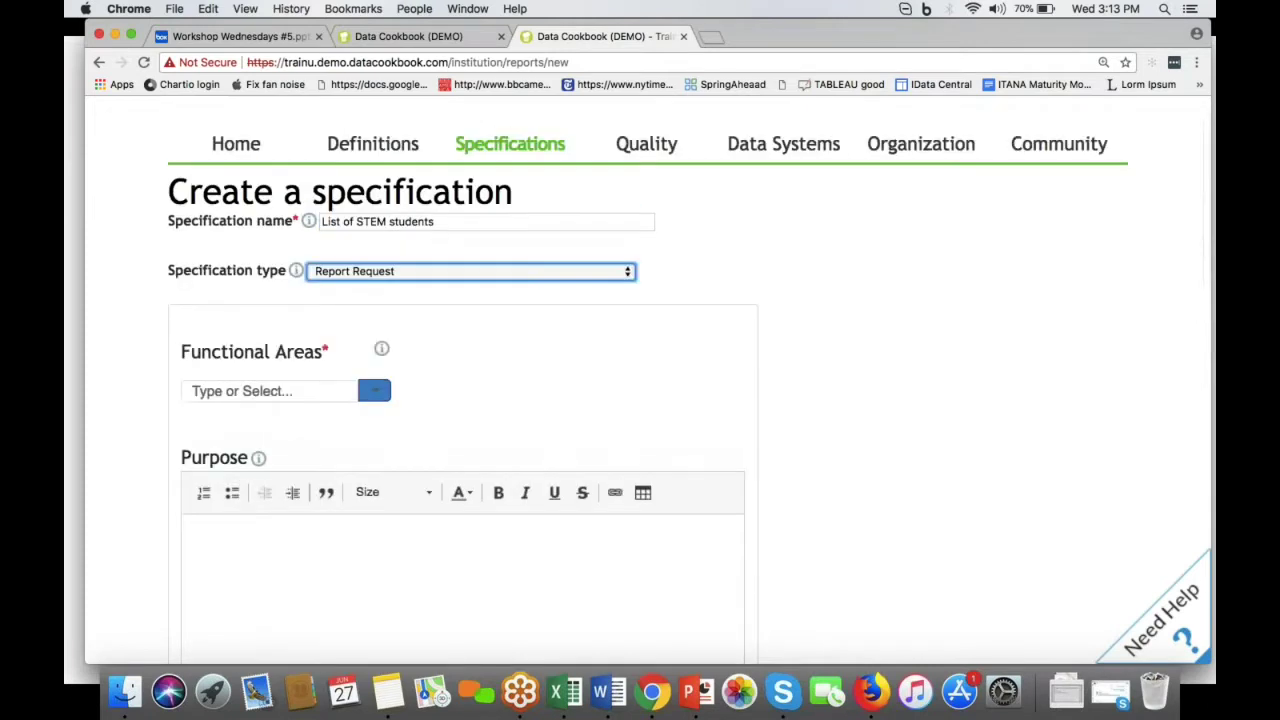
pyautogui.scroll(2, 420, 449)
pyautogui.click(373, 470)
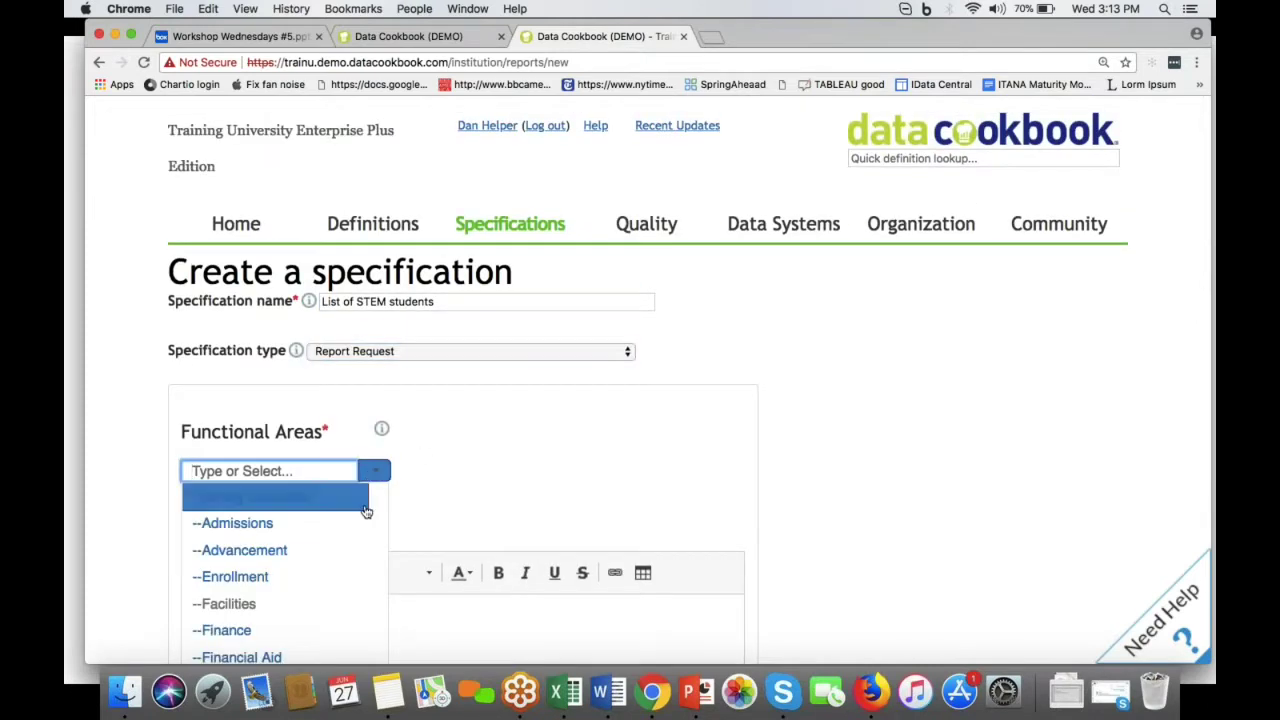
pyautogui.click(337, 575)
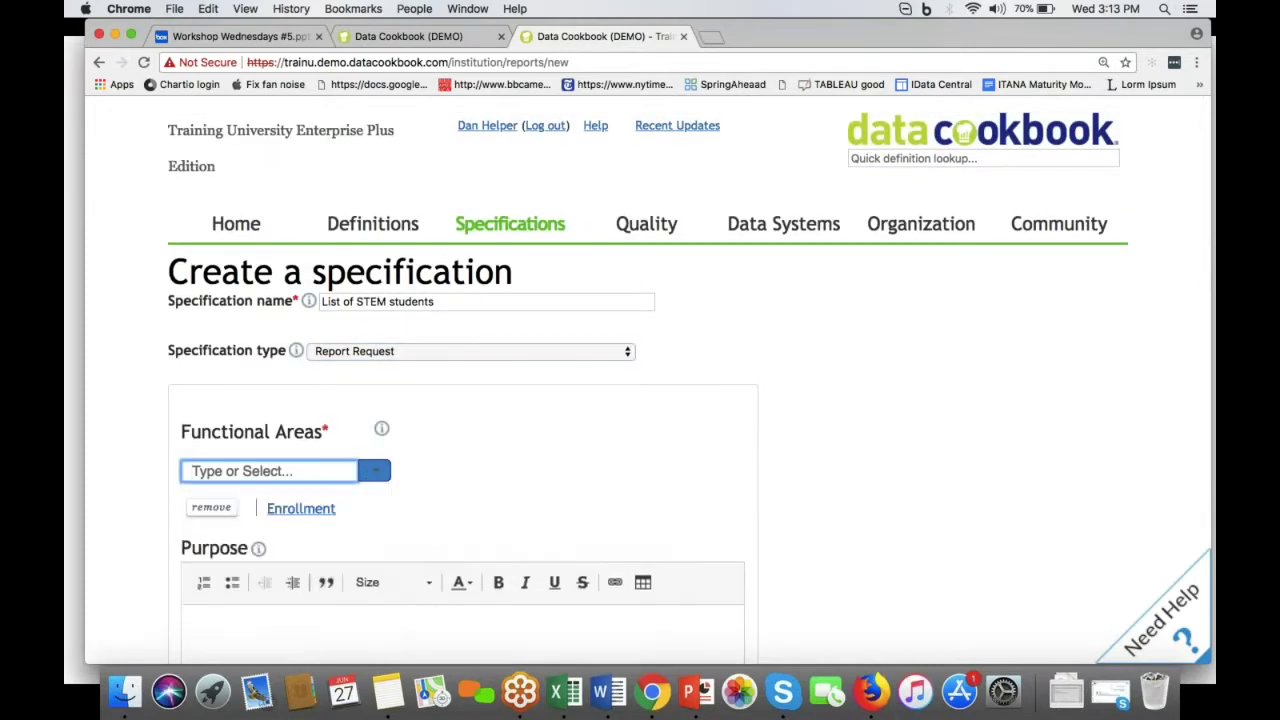
# Step: Begin the description, entering 'A simpl'
pyautogui.scroll(-5, 457, 519)
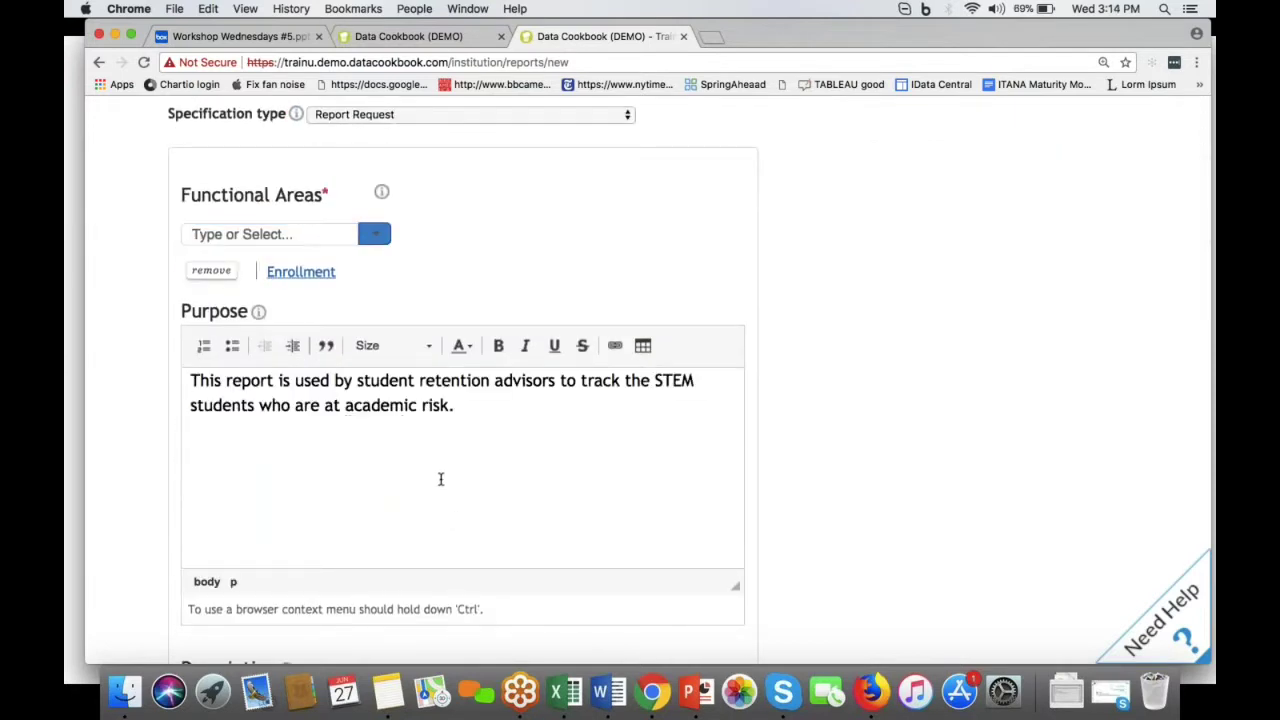
pyautogui.scroll(-3, 440, 479)
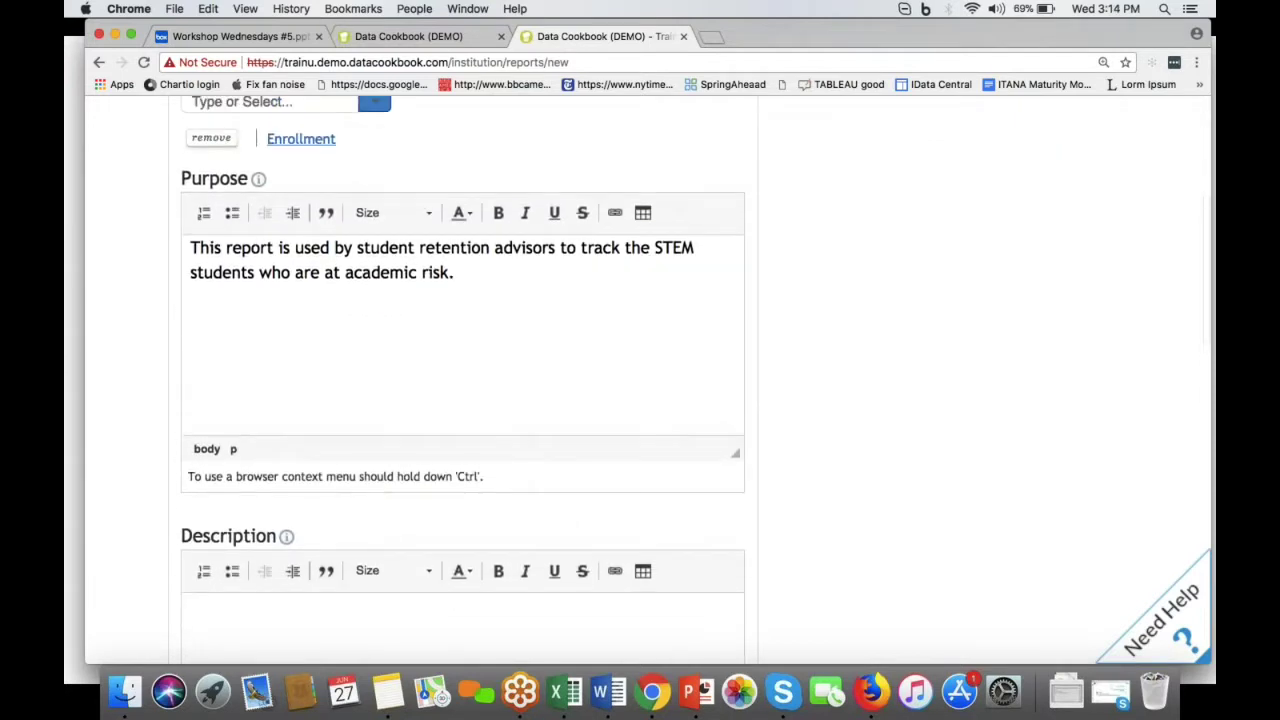
pyautogui.scroll(-4, 462, 380)
pyautogui.click(191, 409)
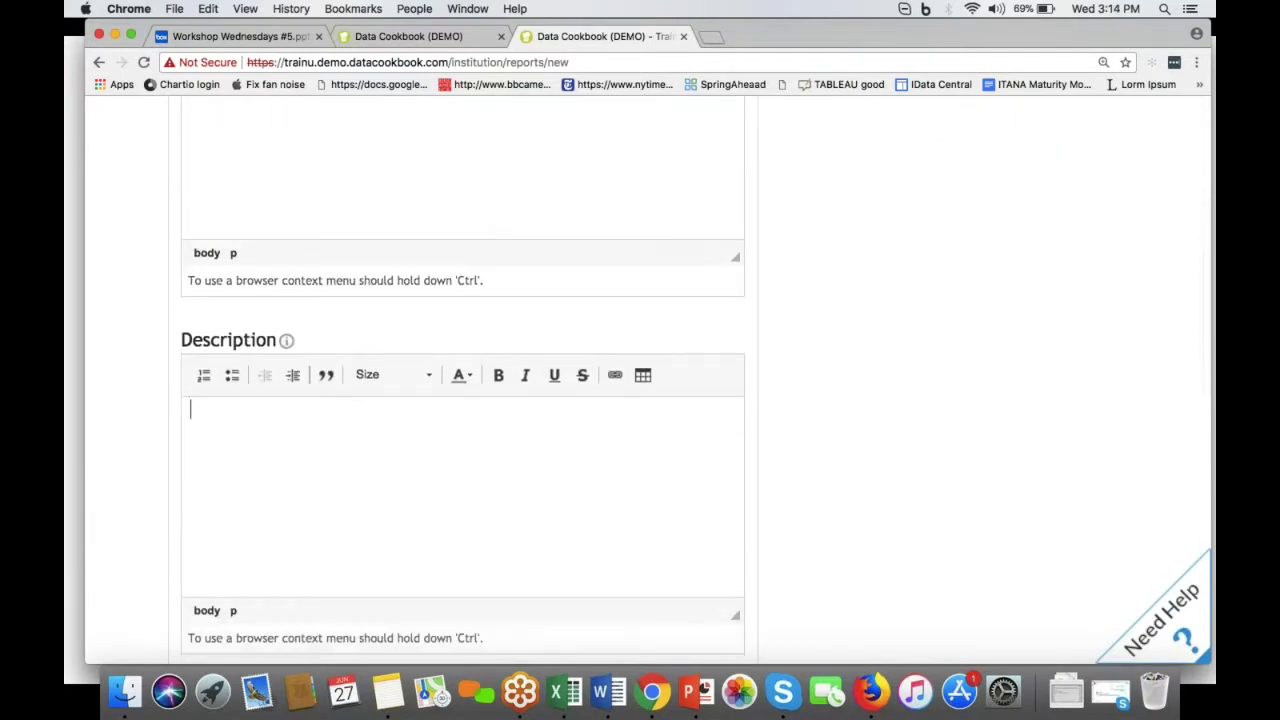
pyautogui.write('A simpl')
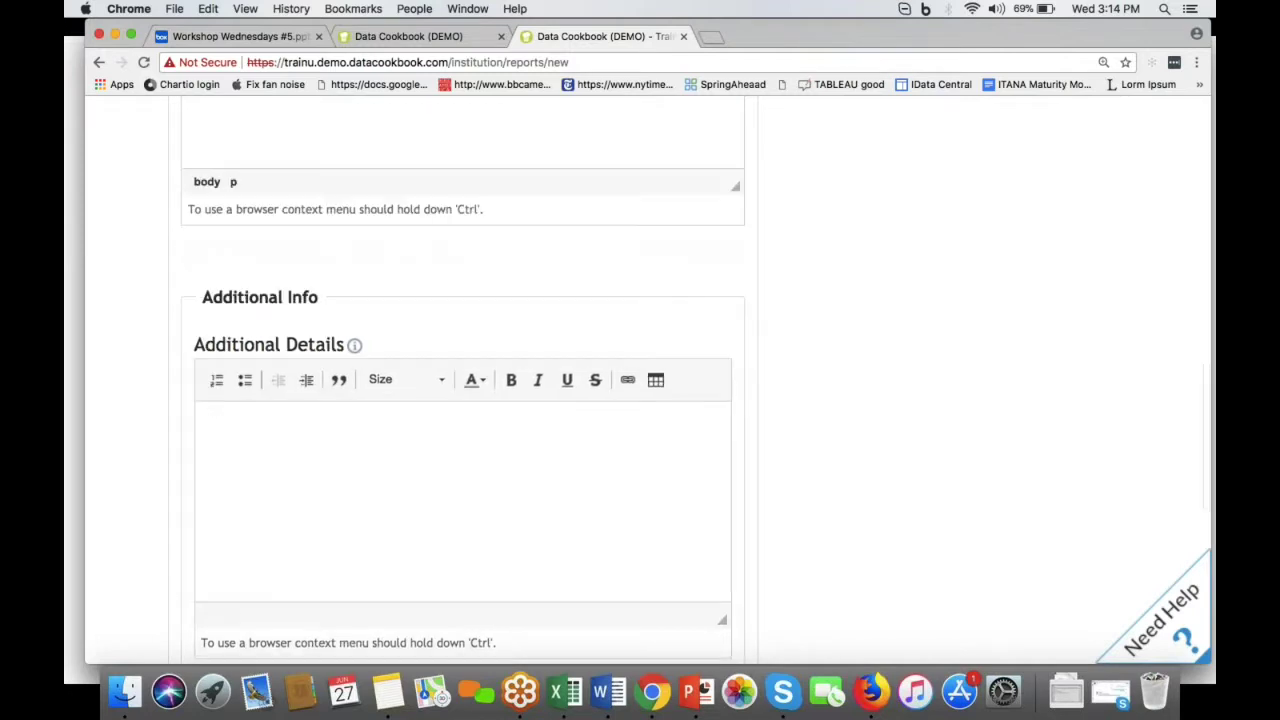
# Step: Write 'Need to use Preferred Name.' in Additional Details
pyautogui.scroll(-1, 462, 390)
pyautogui.click(428, 453)
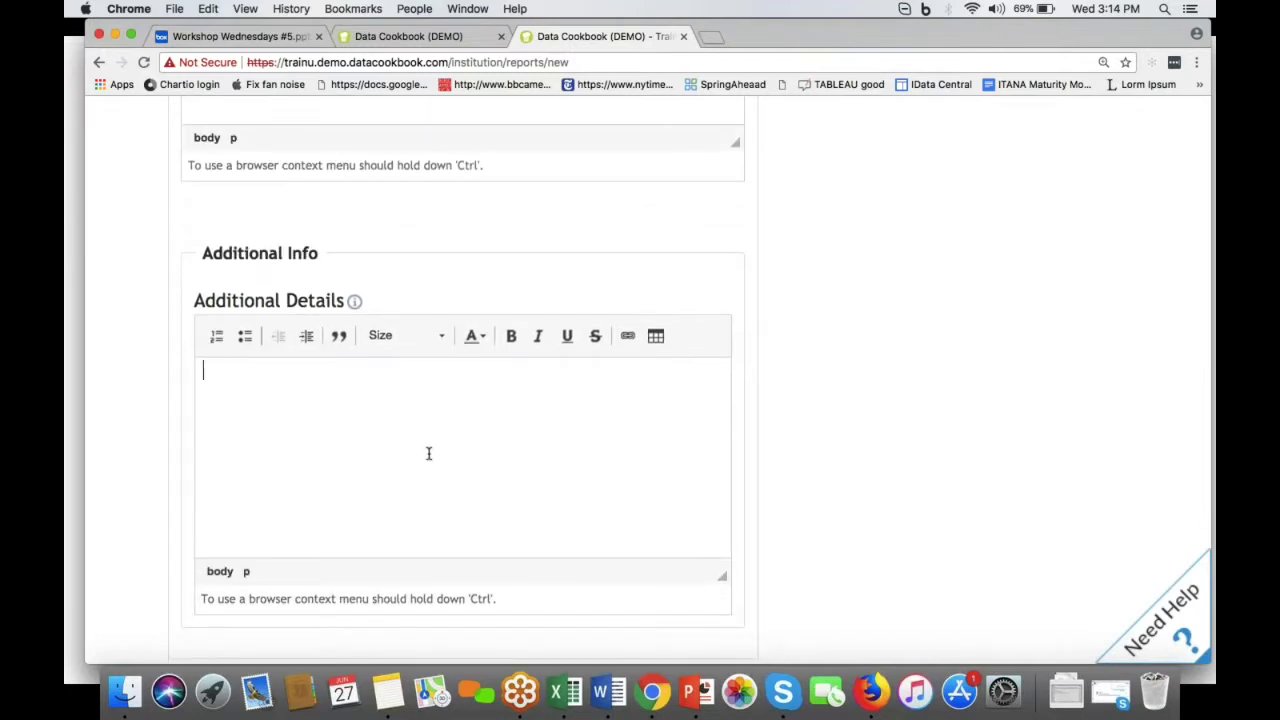
pyautogui.write('NEed')
pyautogui.press('BackSpace')
pyautogui.press('BackSpace')
pyautogui.press('BackSpace')
pyautogui.write('eed to use ')
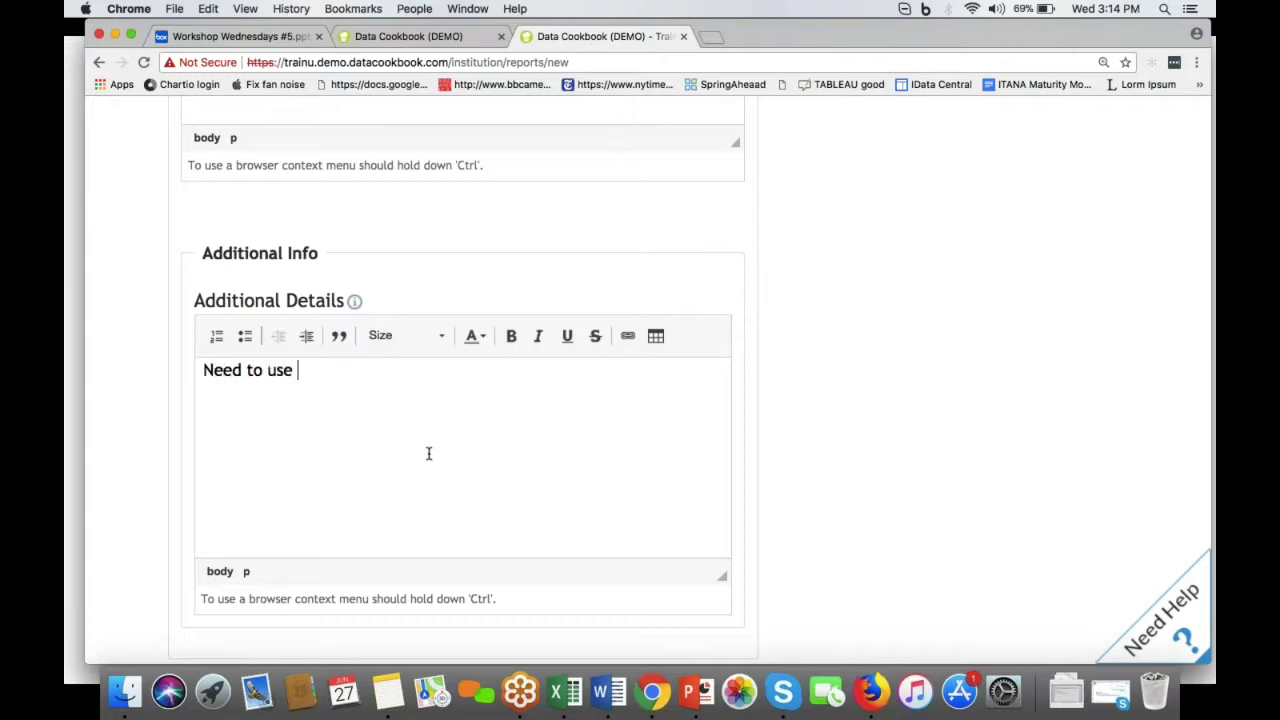
pyautogui.write('Preferred Name.')
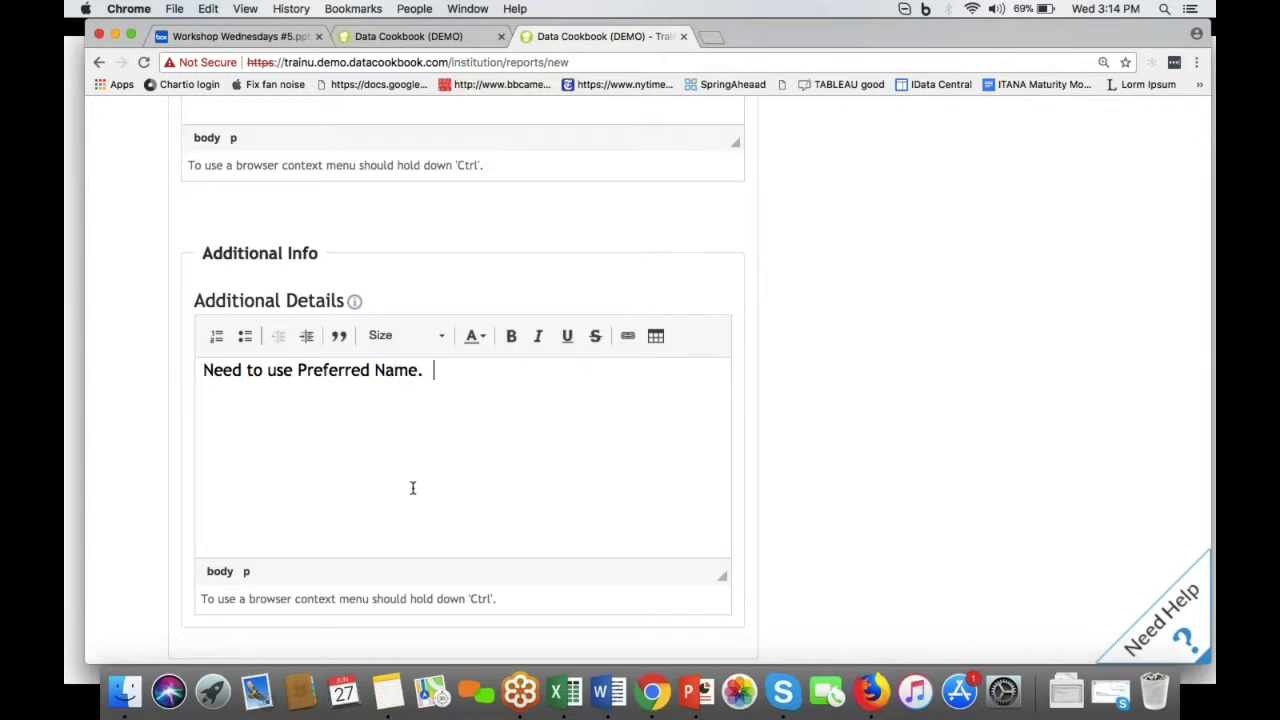
pyautogui.scroll(-8, 412, 487)
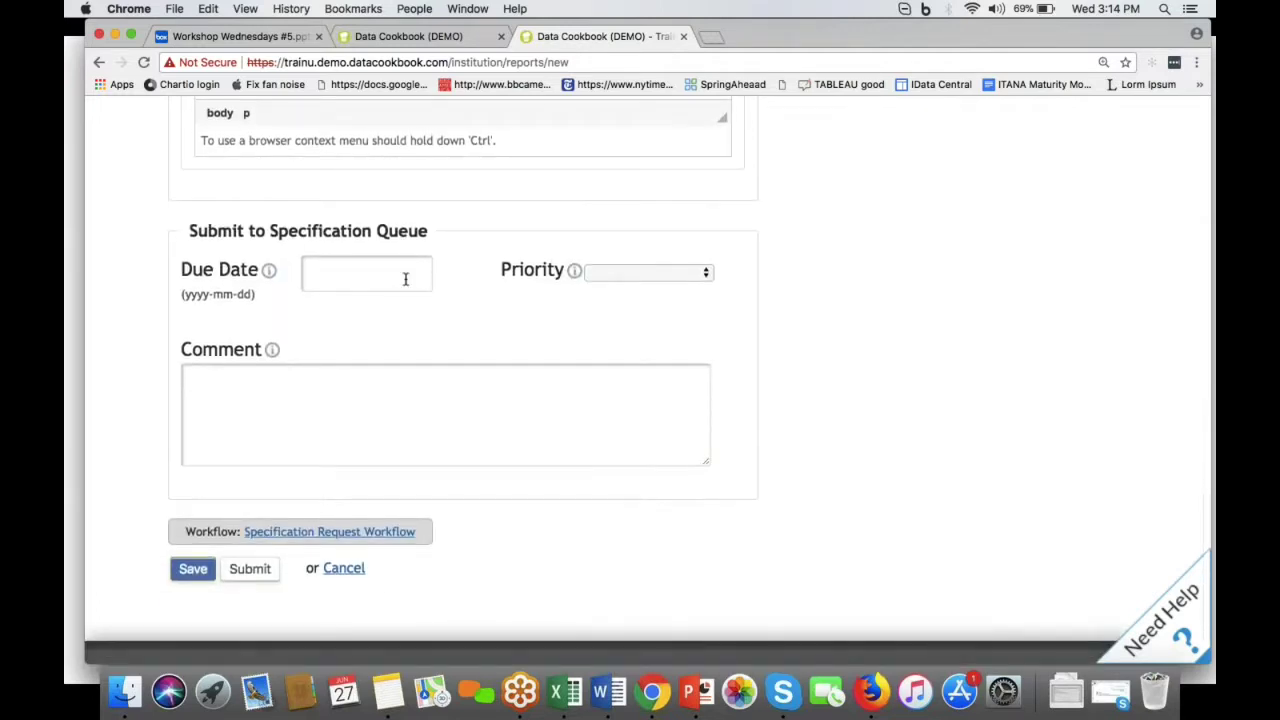
# Step: Set due date 2018-07-14 and Medium priority, then save the specification
pyautogui.click(405, 279)
pyautogui.click(472, 296)
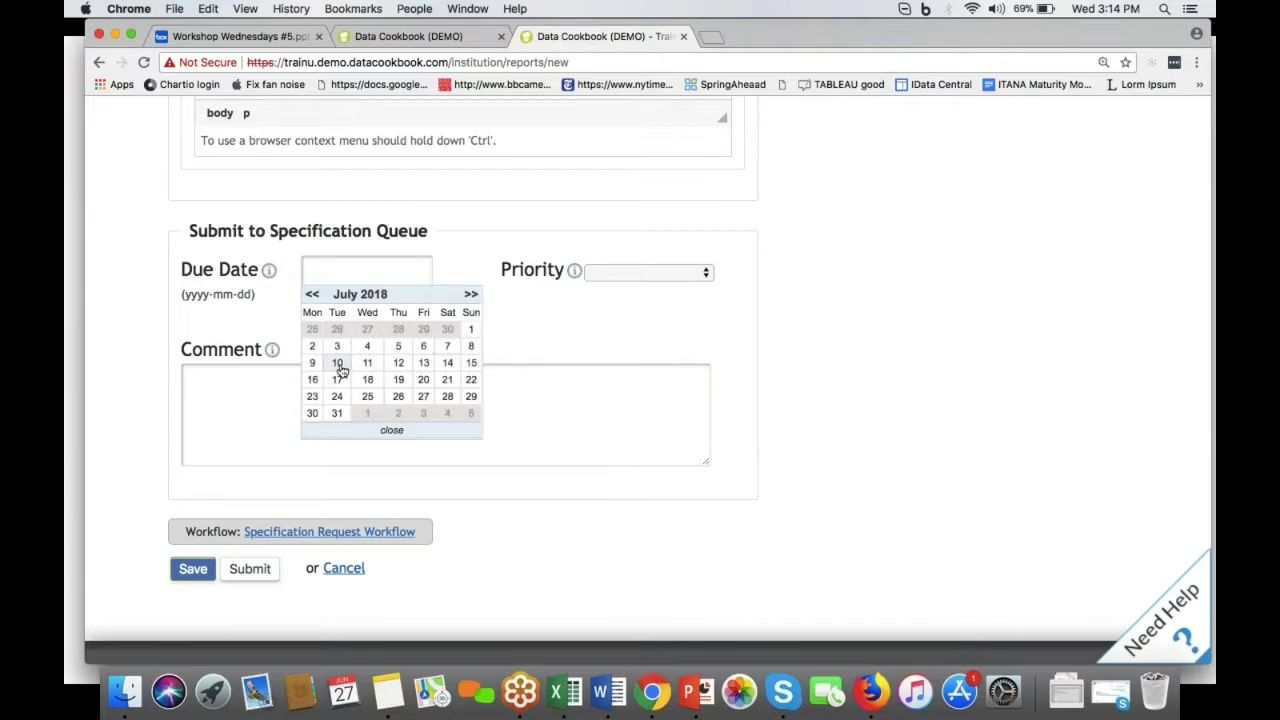
pyautogui.click(447, 363)
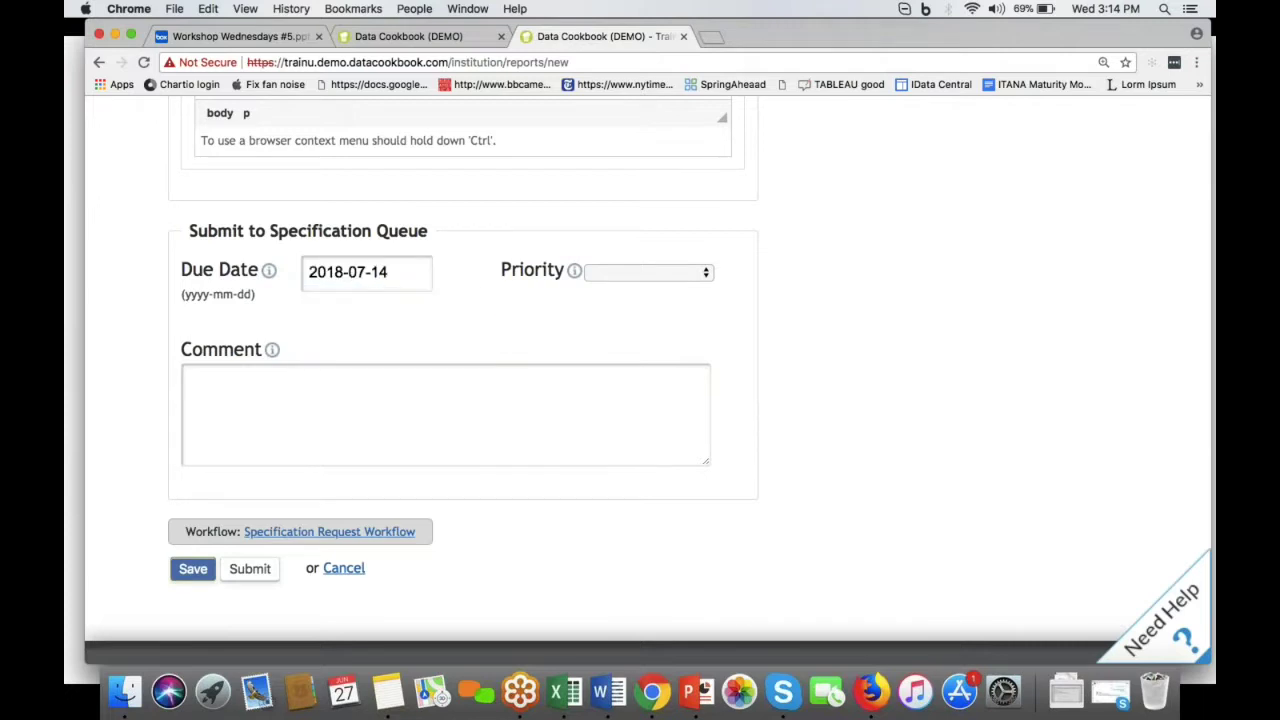
pyautogui.click(648, 272)
pyautogui.click(605, 298)
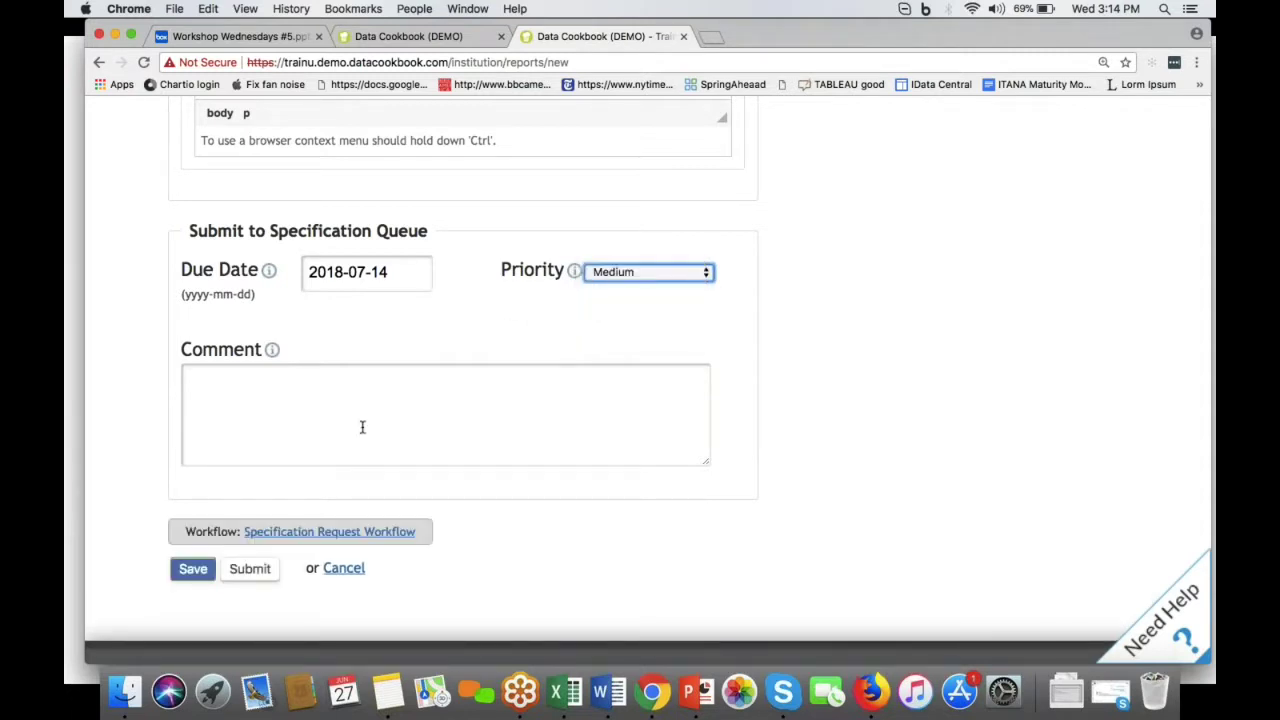
pyautogui.click(196, 570)
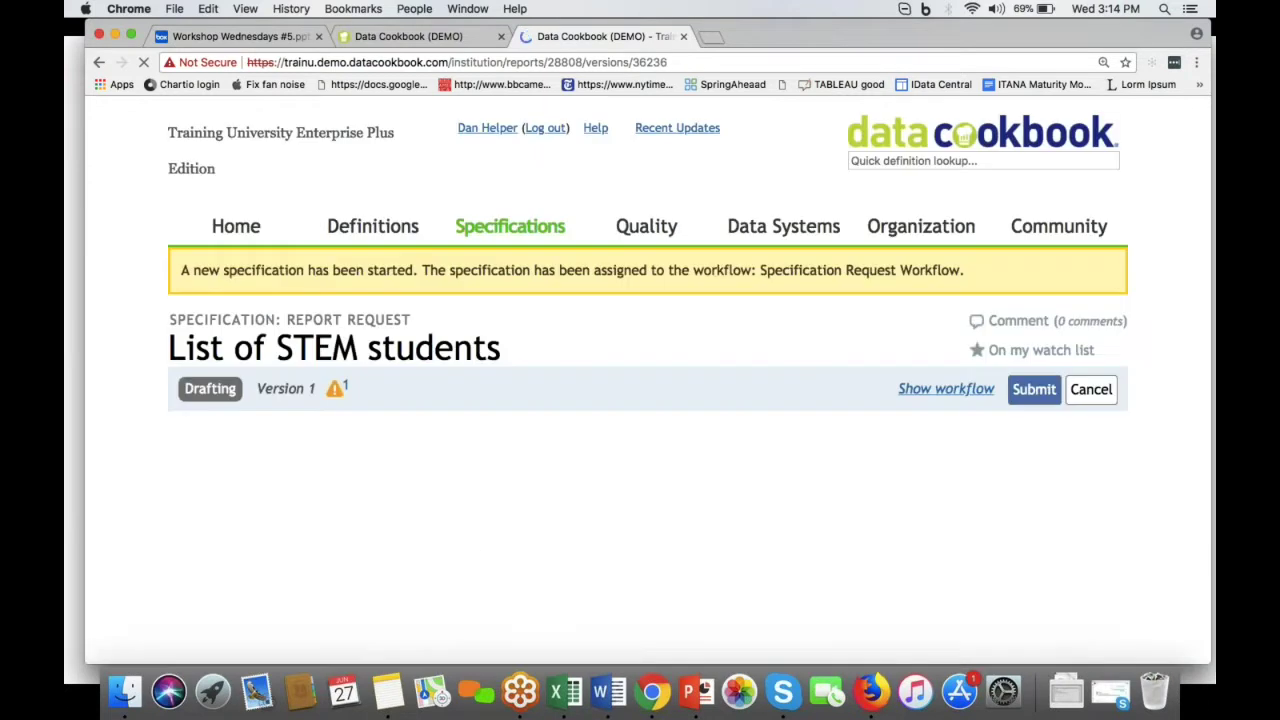
# Step: Review the saved specification's overview, then go to its Data Items section
pyautogui.scroll(-1, 654, 586)
pyautogui.scroll(-5, 1060, 640)
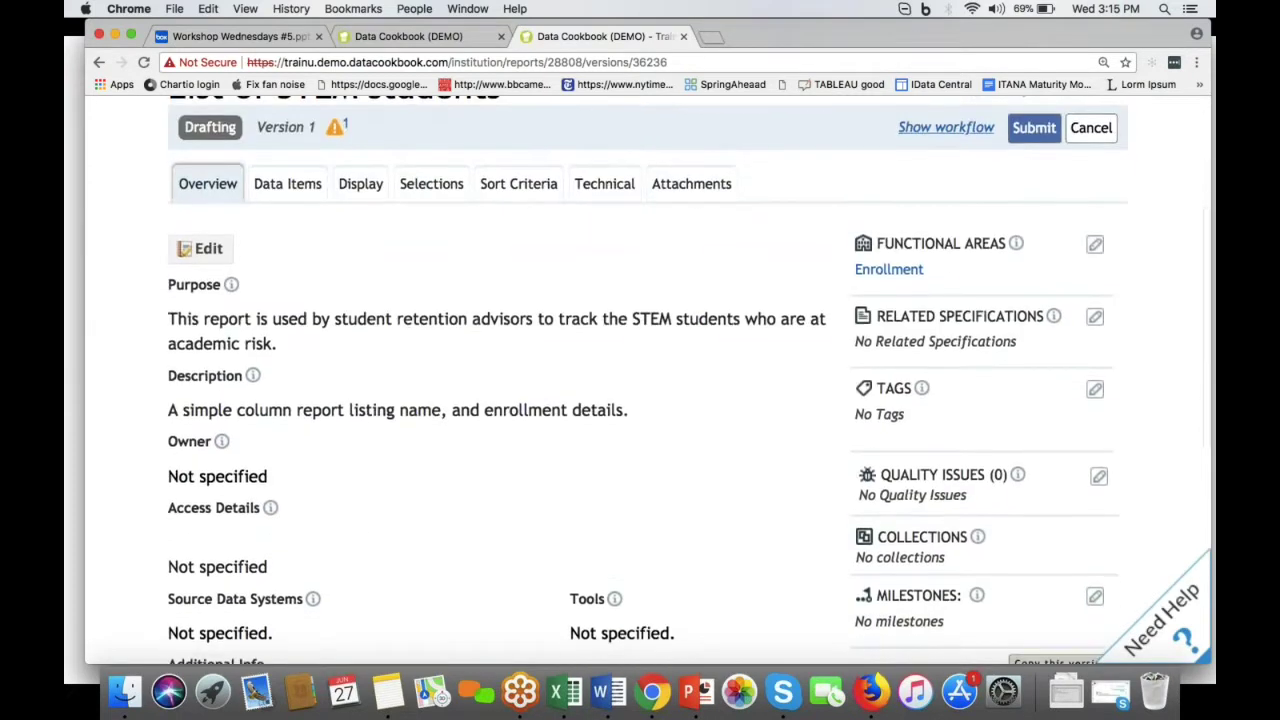
pyautogui.scroll(-2, 1060, 640)
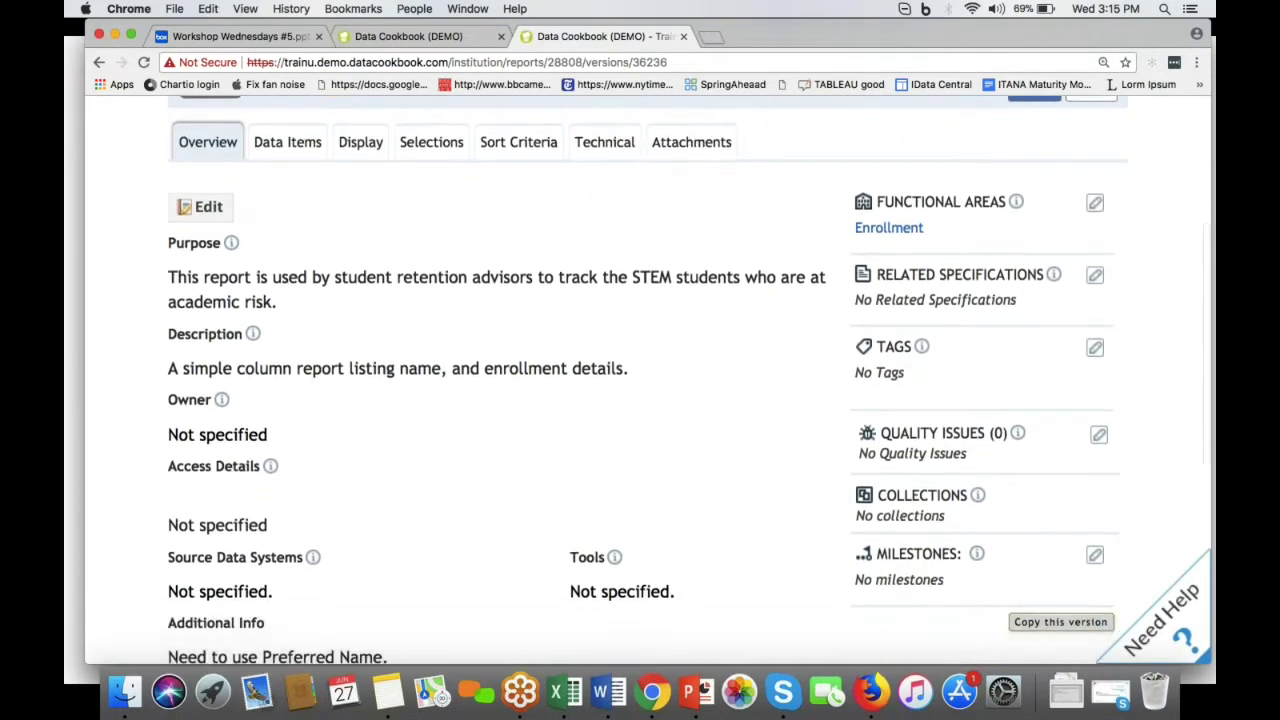
pyautogui.scroll(3, 1060, 640)
pyautogui.scroll(1, 634, 531)
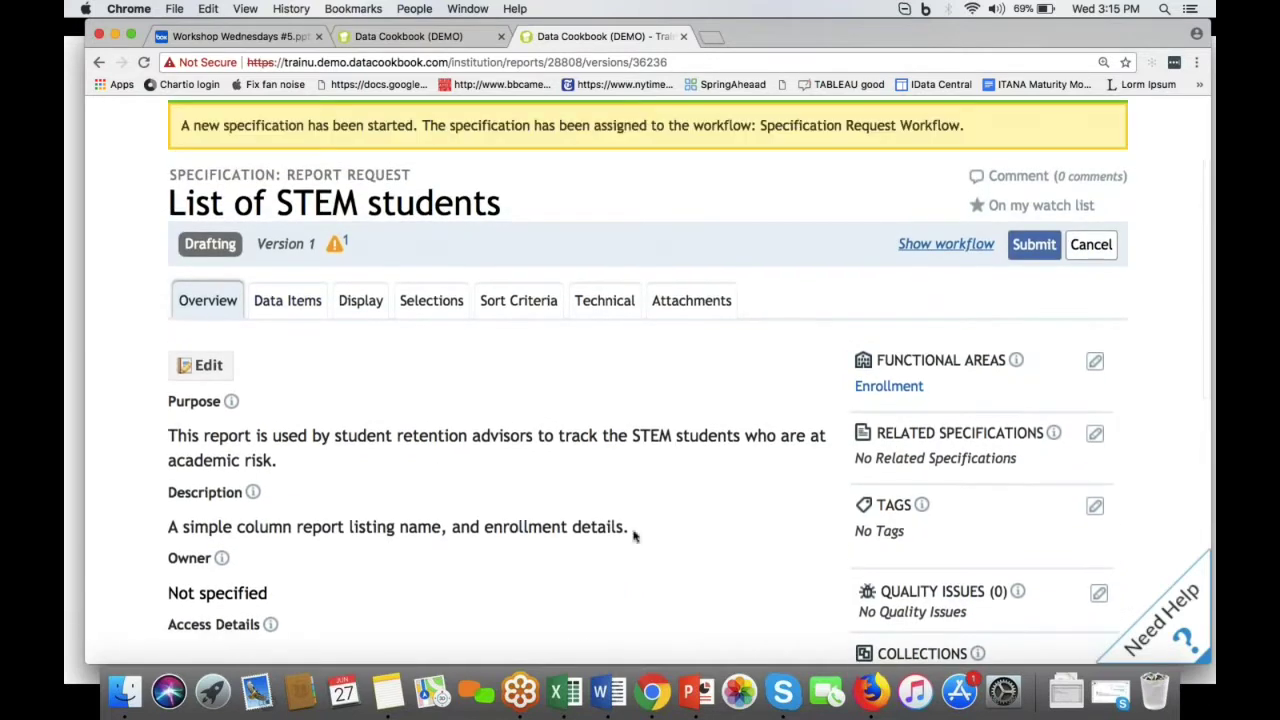
pyautogui.click(295, 300)
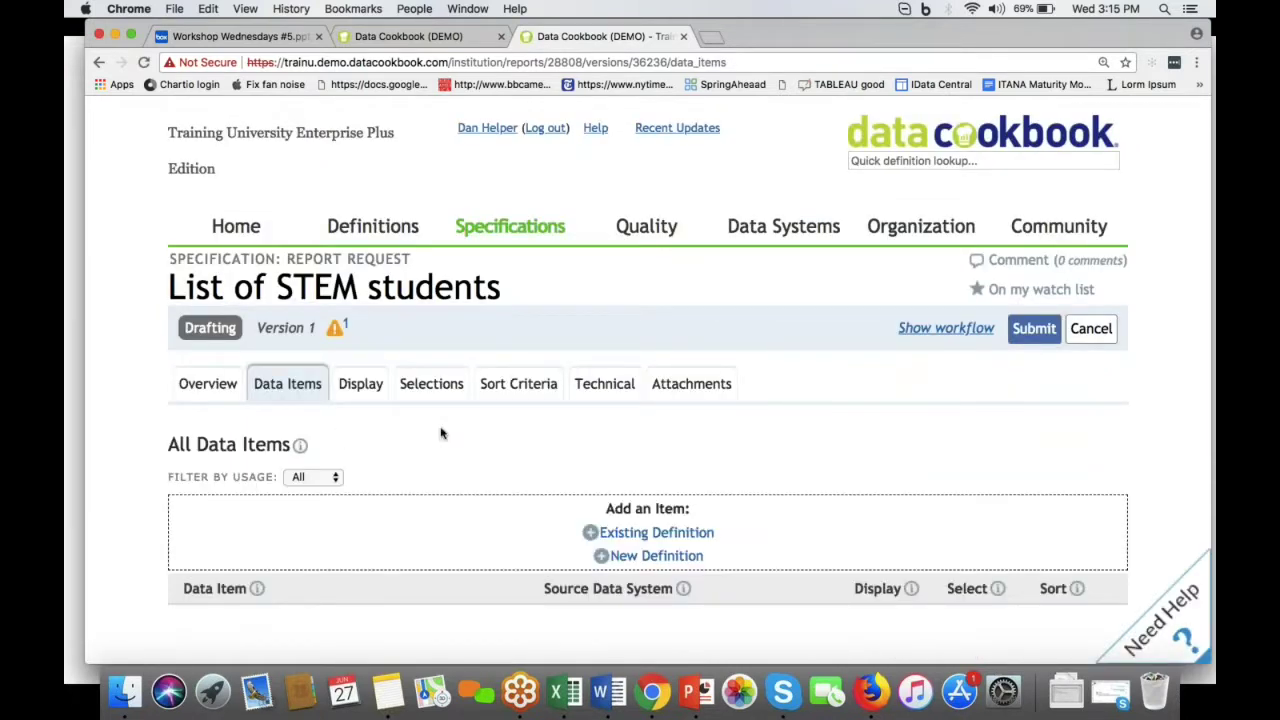
# Step: Add the existing definition 'major' as a data item
pyautogui.scroll(-2, 441, 433)
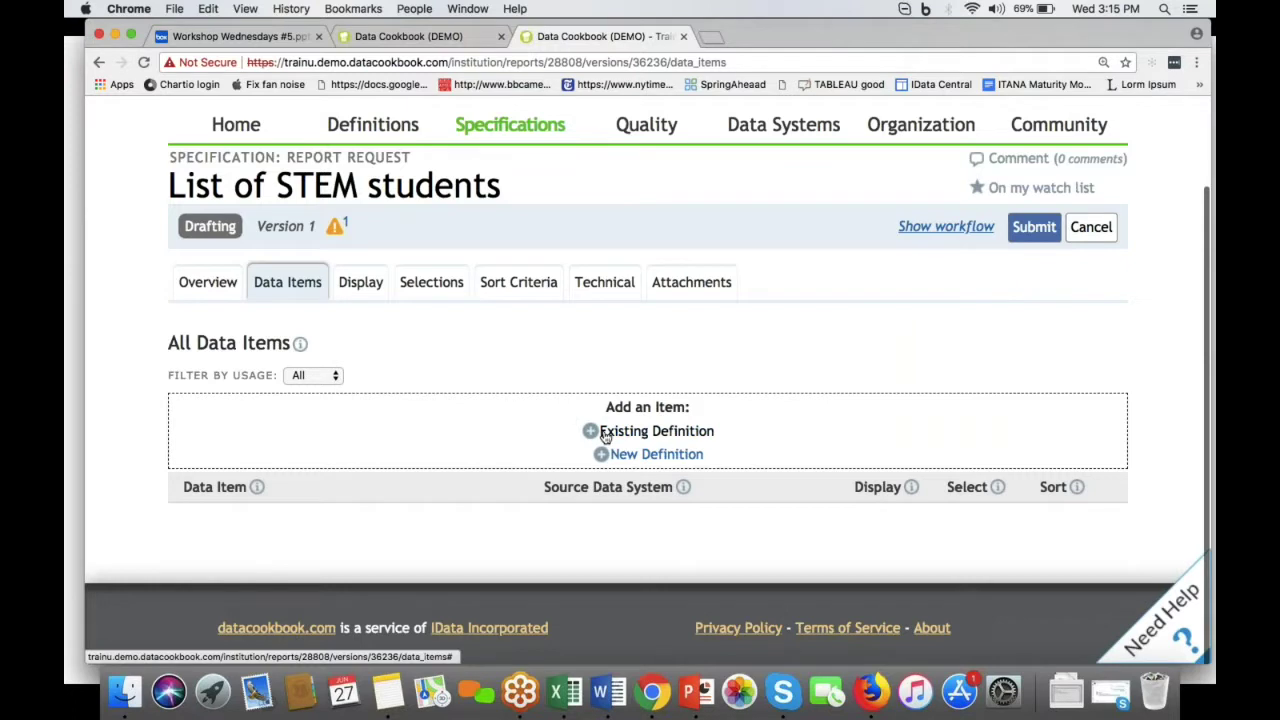
pyautogui.click(605, 436)
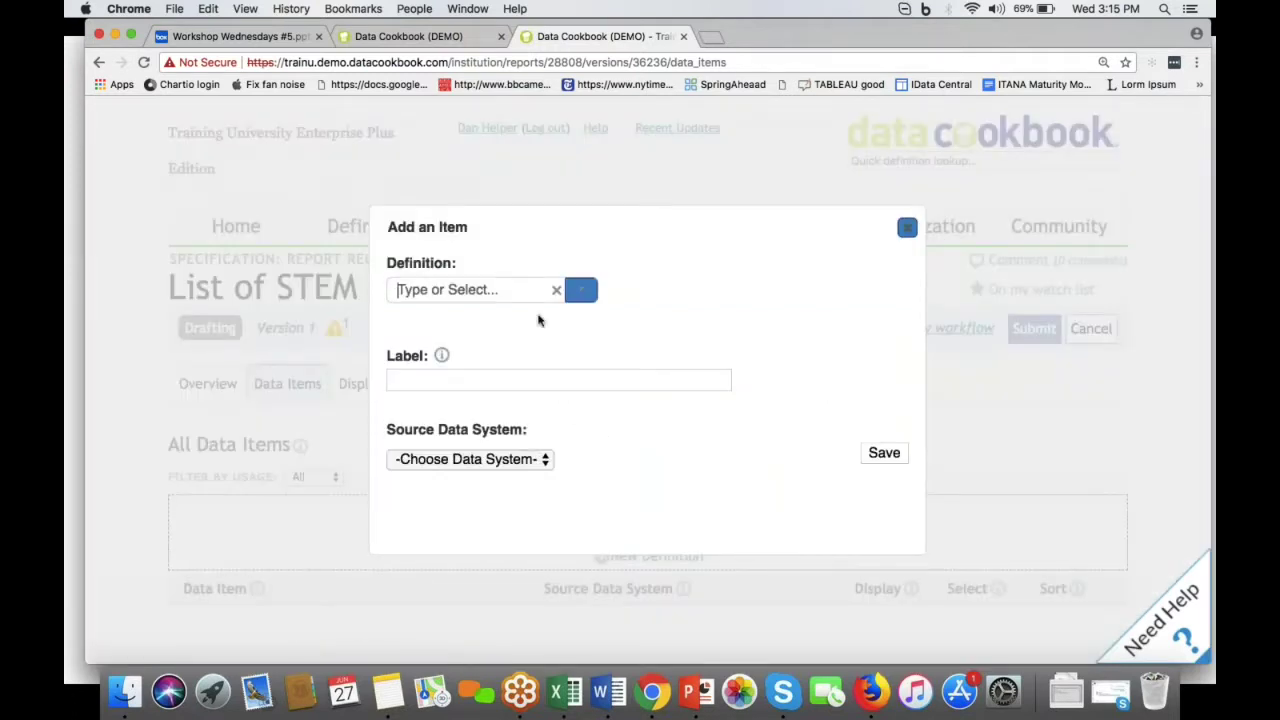
pyautogui.write('ma')
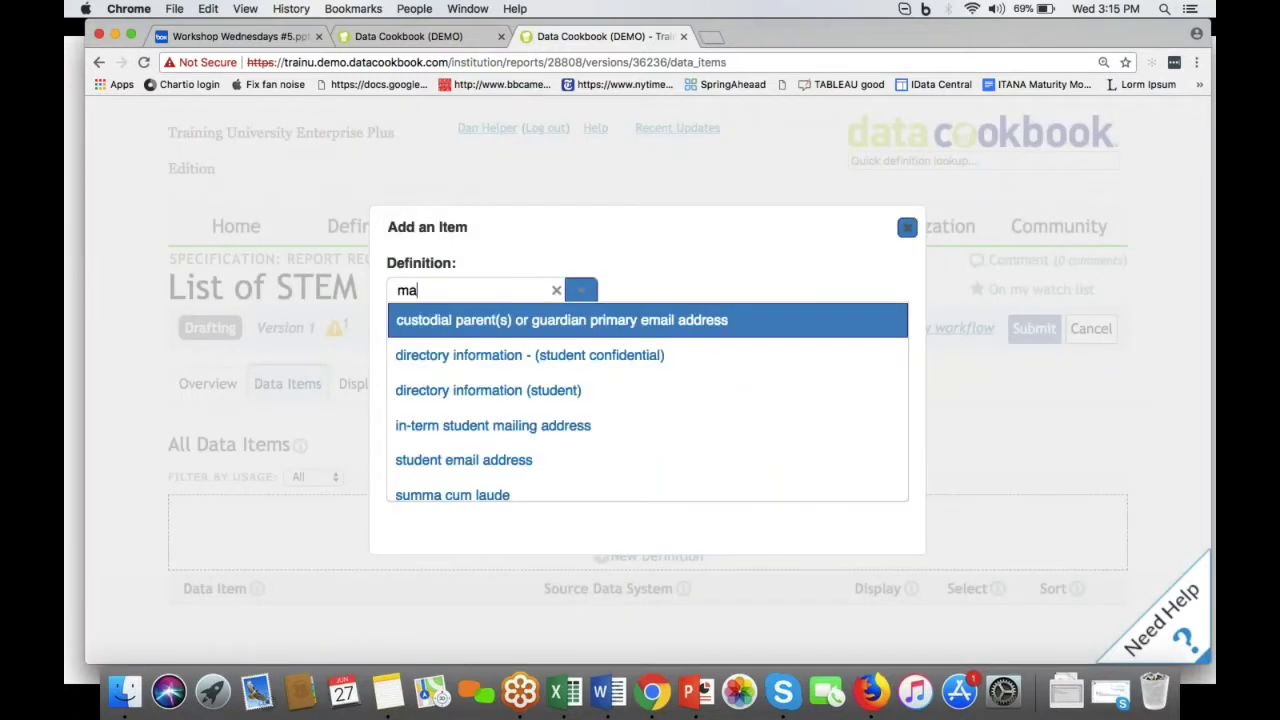
pyautogui.write('jo')
pyautogui.press('Down')
pyautogui.press('Return')
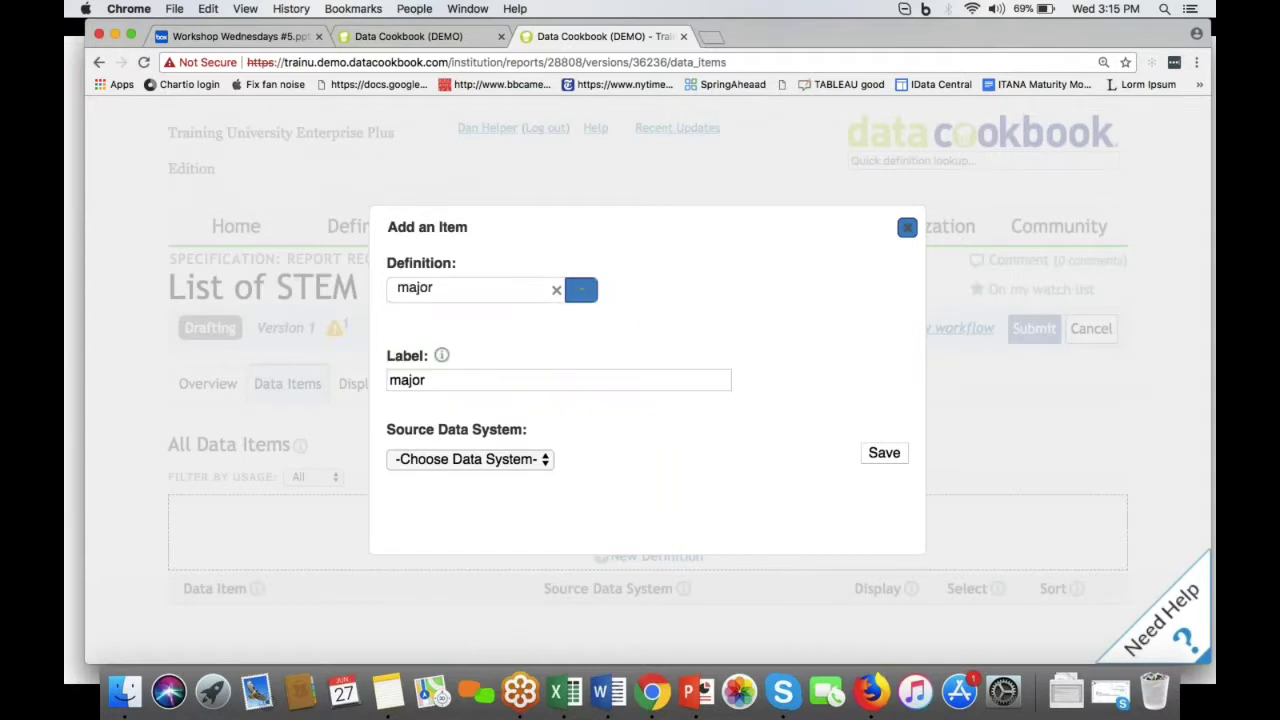
pyautogui.click(882, 456)
# Step: Add 'enrollment status' as a data item, discarding the duplicate major entry
pyautogui.click(612, 532)
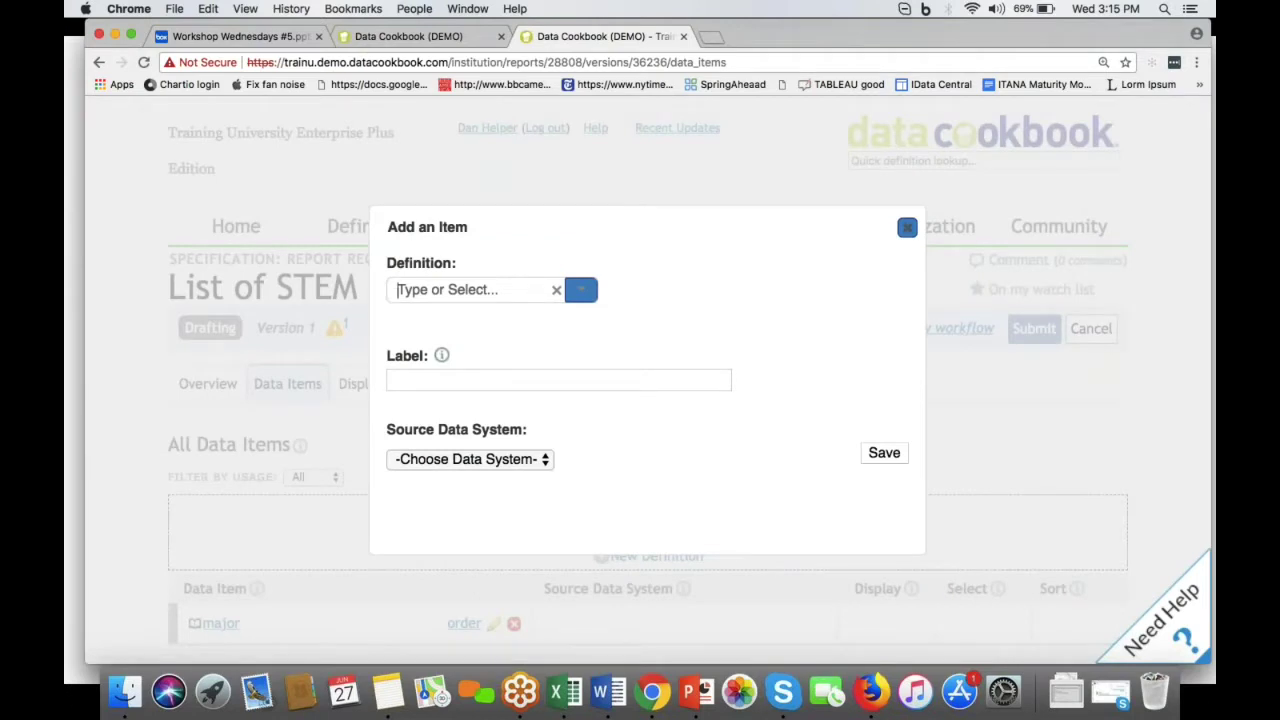
pyautogui.write('major')
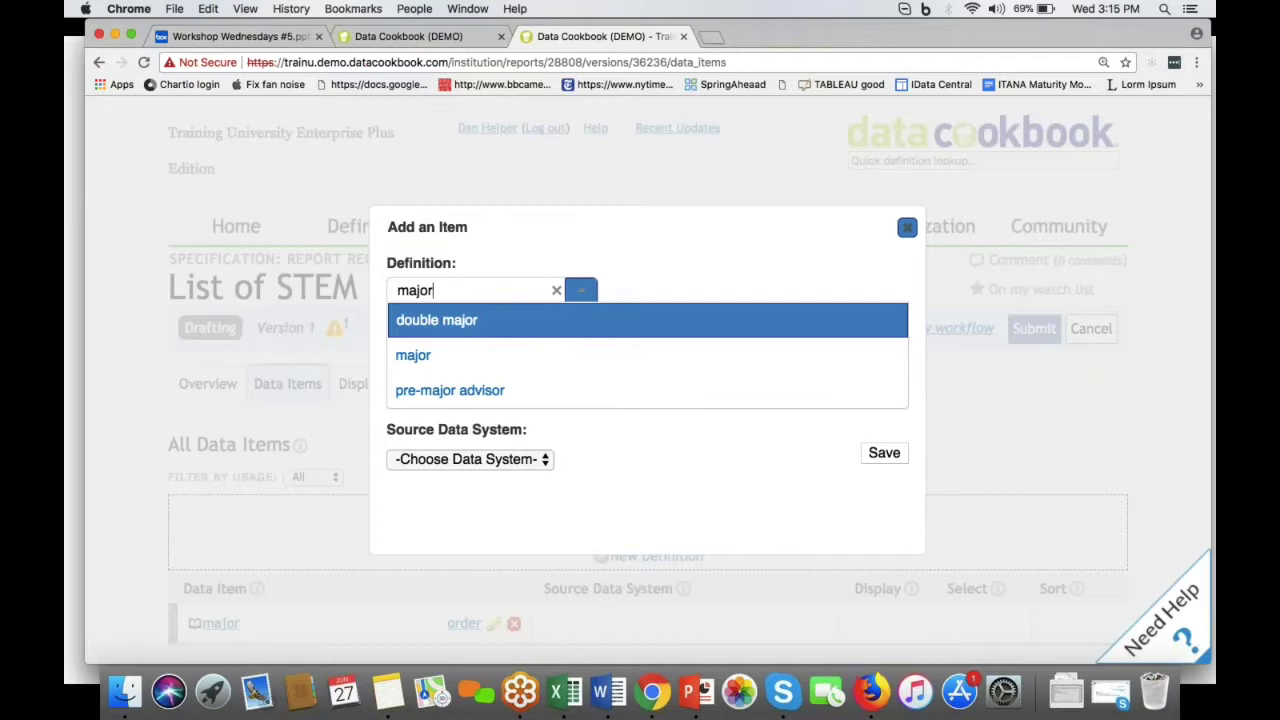
pyautogui.click(563, 323)
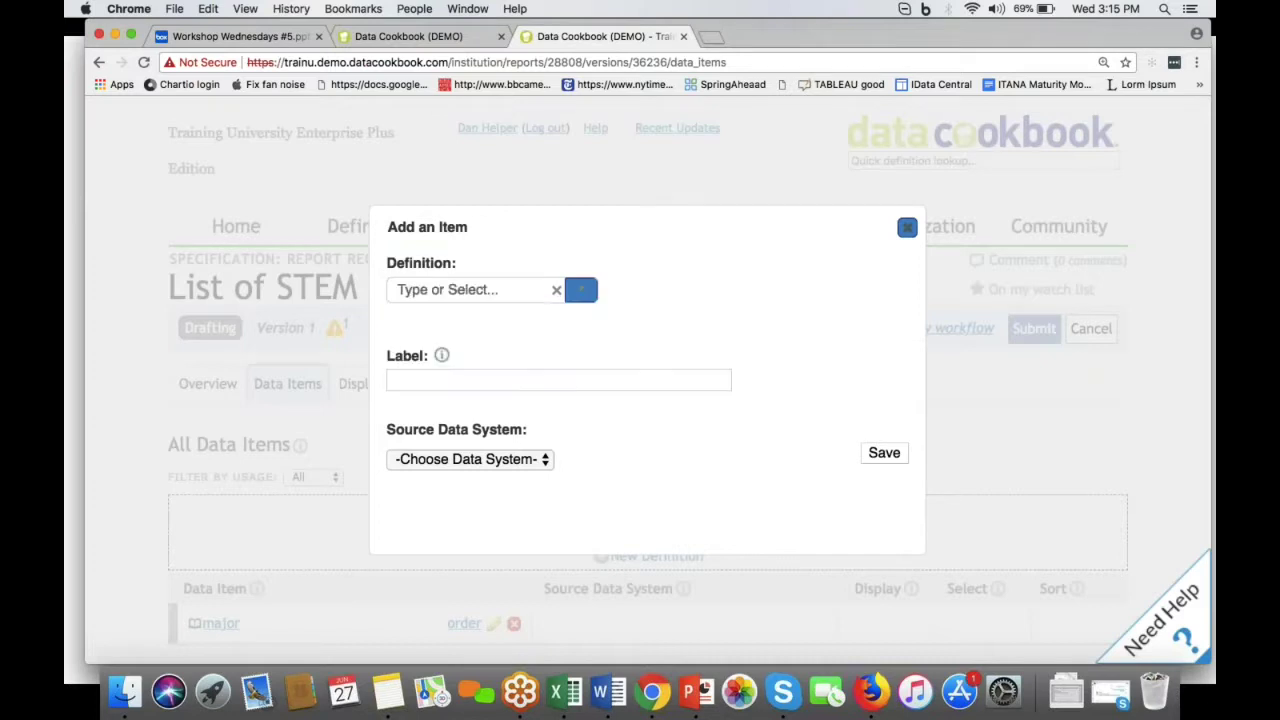
pyautogui.click(517, 292)
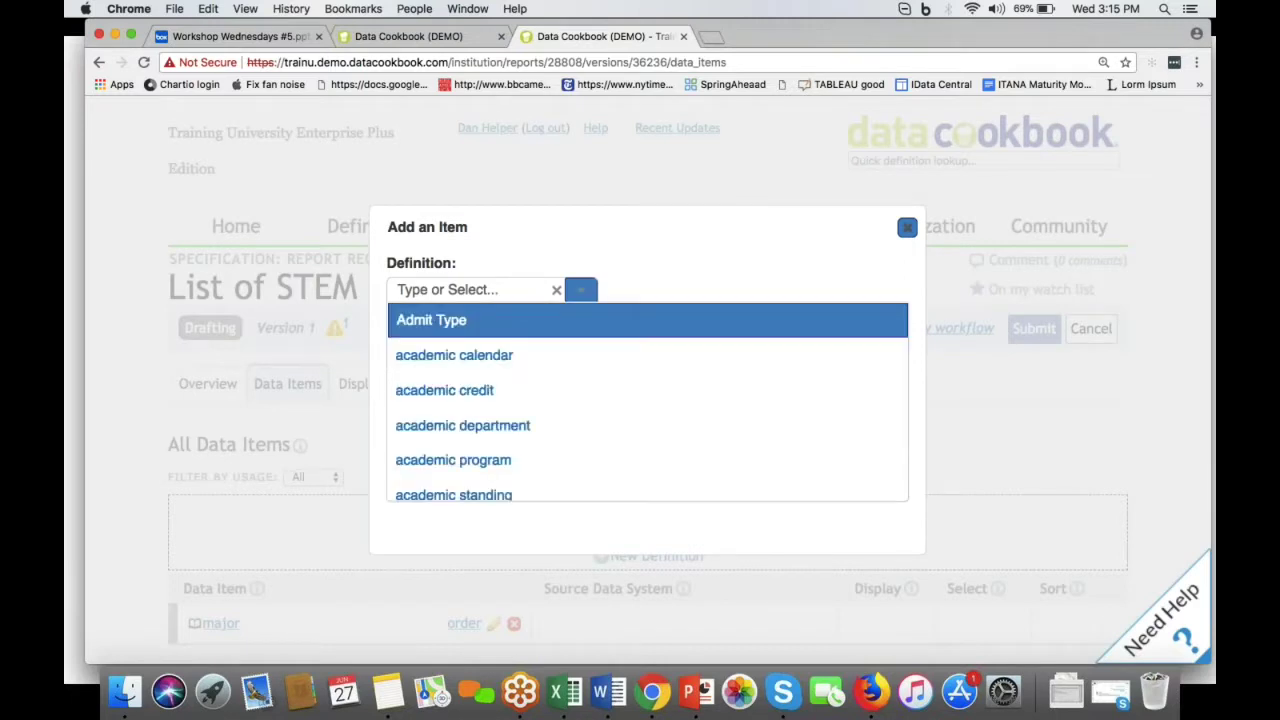
pyautogui.write('enrollment')
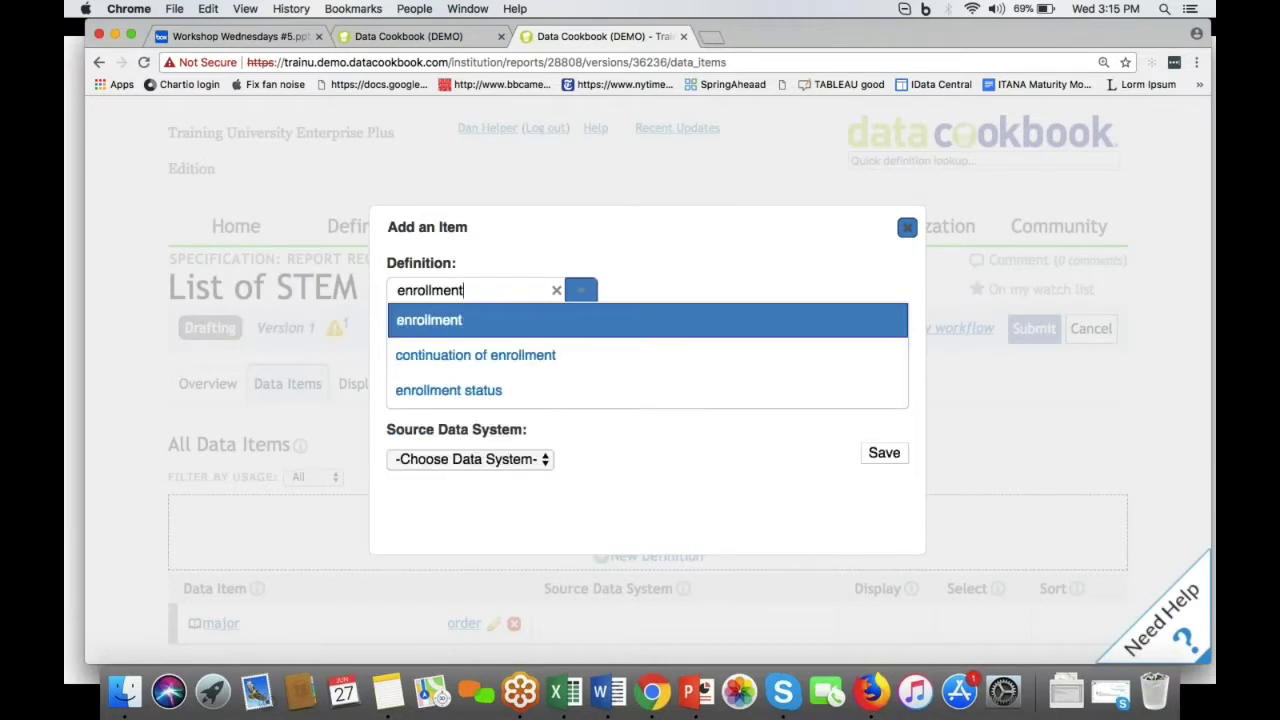
pyautogui.press('Down')
pyautogui.press('Down')
pyautogui.press('Return')
pyautogui.click(892, 460)
# Step: Add 'full time undergraduate student' as a data item and return to the overview
pyautogui.scroll(-1, 428, 477)
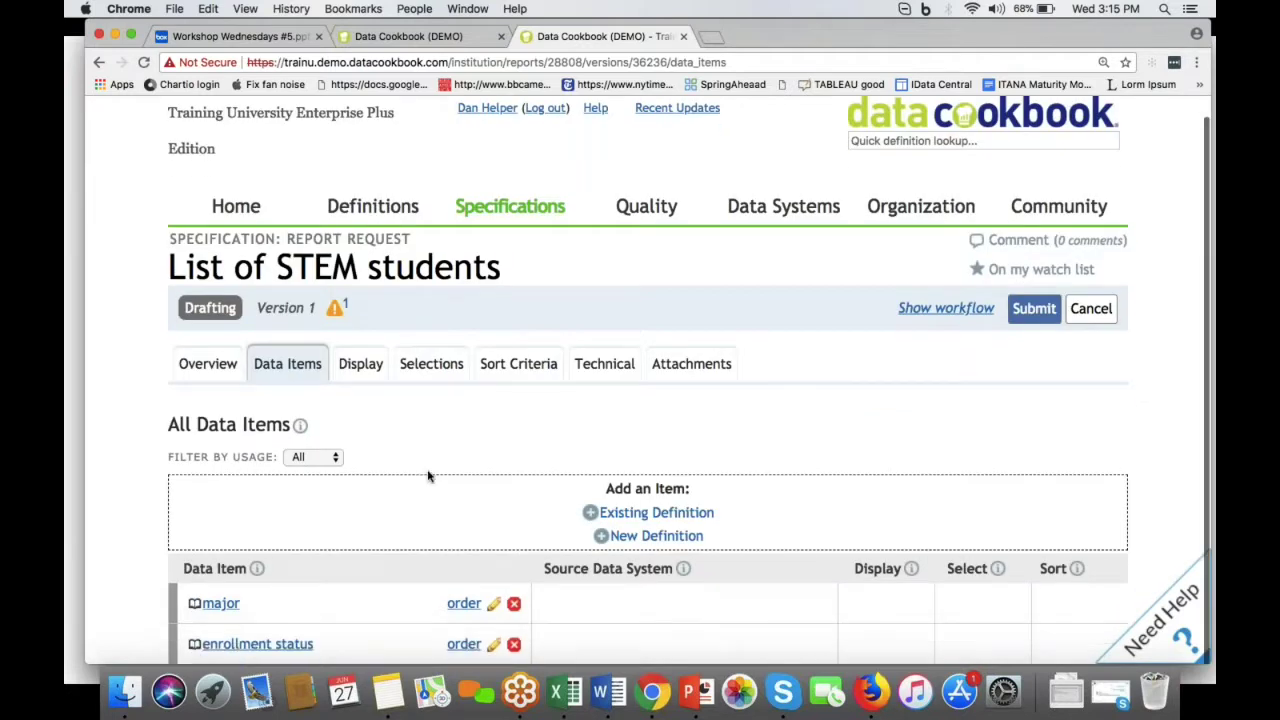
pyautogui.click(656, 512)
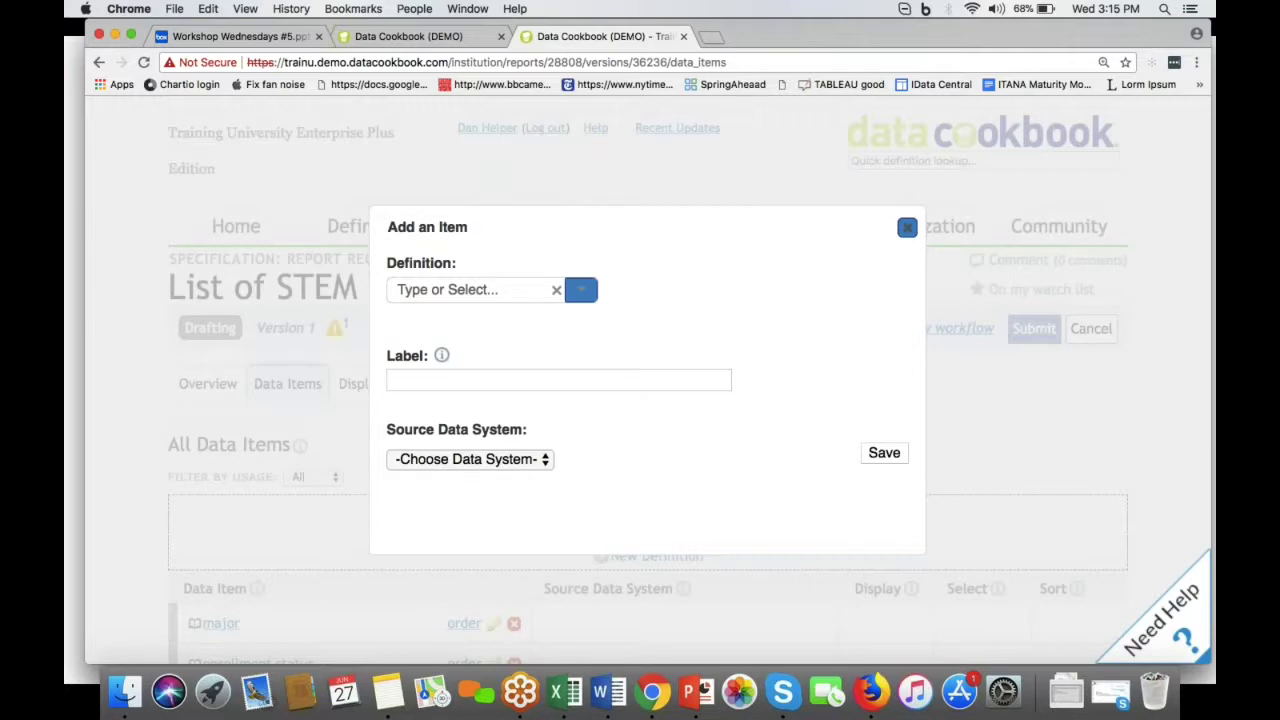
pyautogui.write('full')
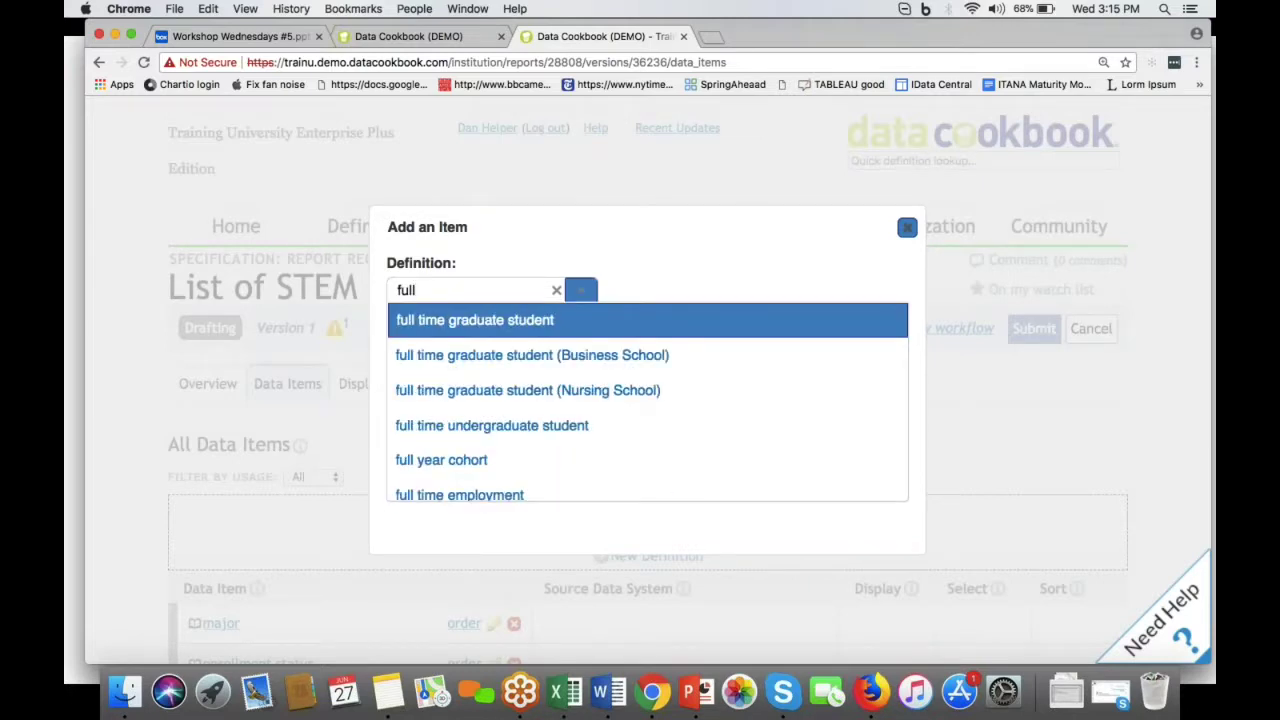
pyautogui.click(612, 423)
pyautogui.click(884, 453)
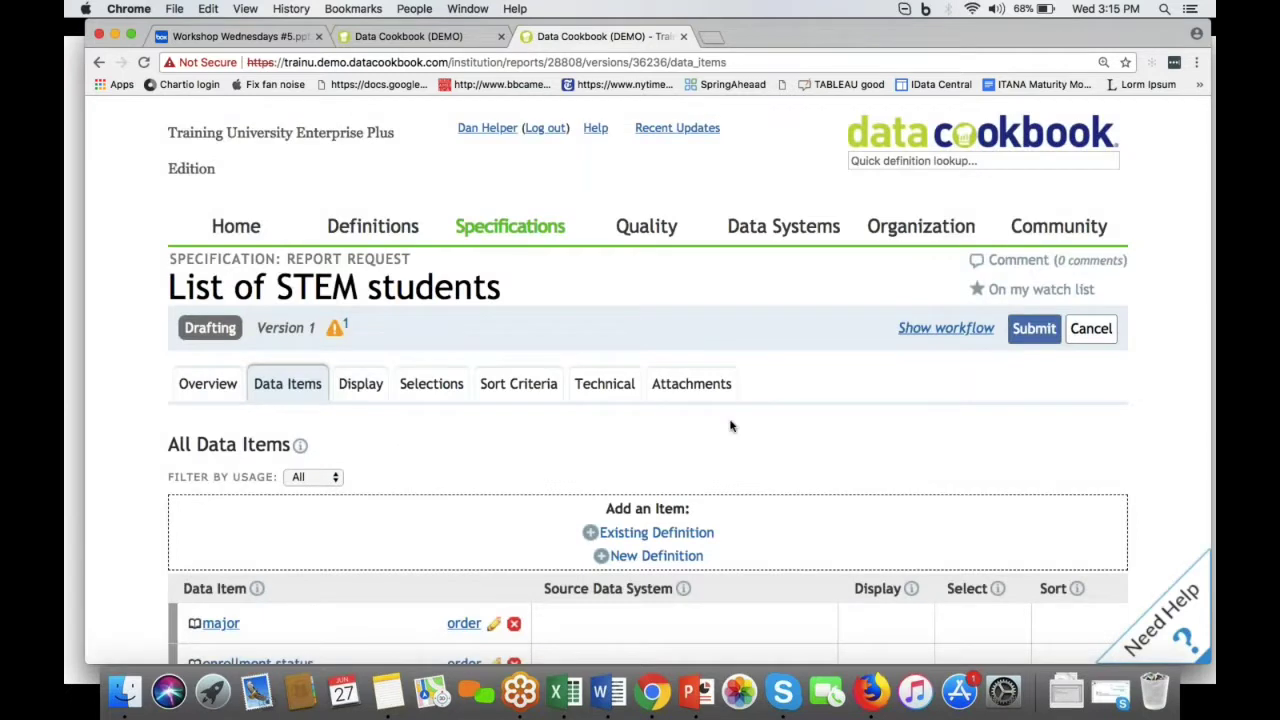
pyautogui.scroll(-2, 722, 428)
pyautogui.scroll(-3, 722, 428)
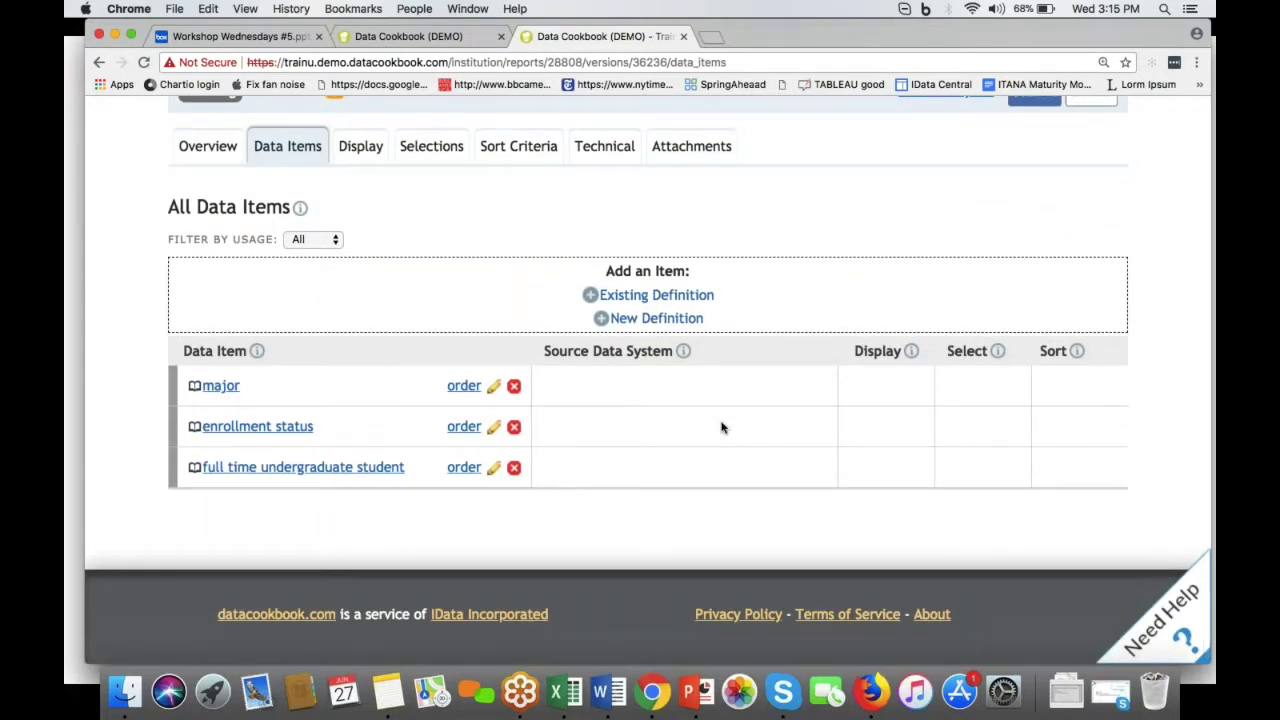
pyautogui.click(221, 160)
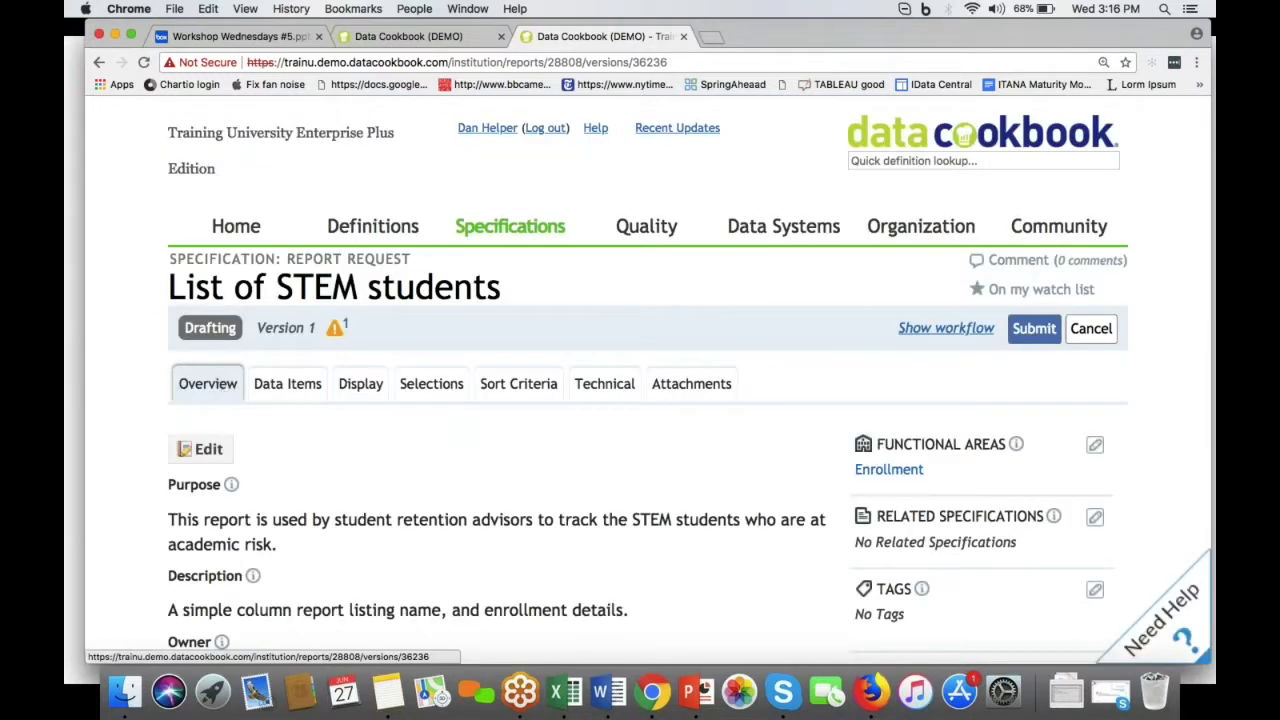
# Step: Edit the specification and cut the STEM GPA sentence out of Access Details
pyautogui.click(206, 448)
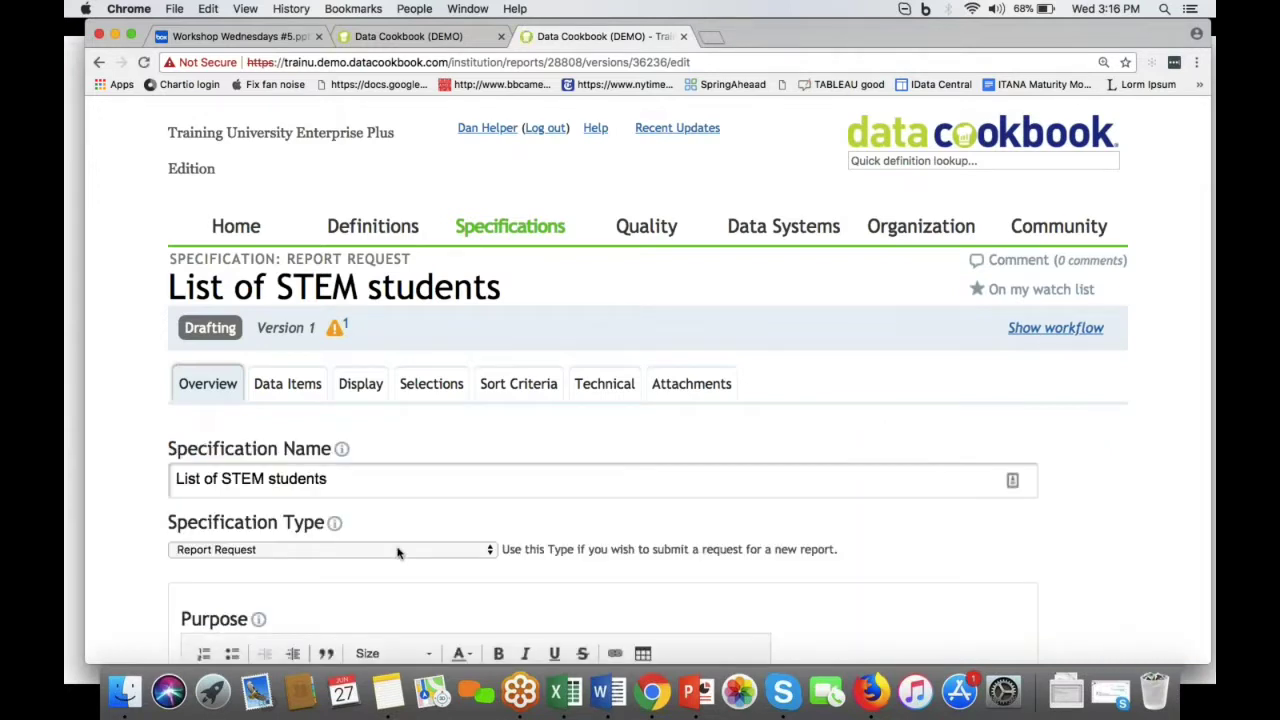
pyautogui.scroll(-5, 397, 553)
pyautogui.scroll(-10, 397, 553)
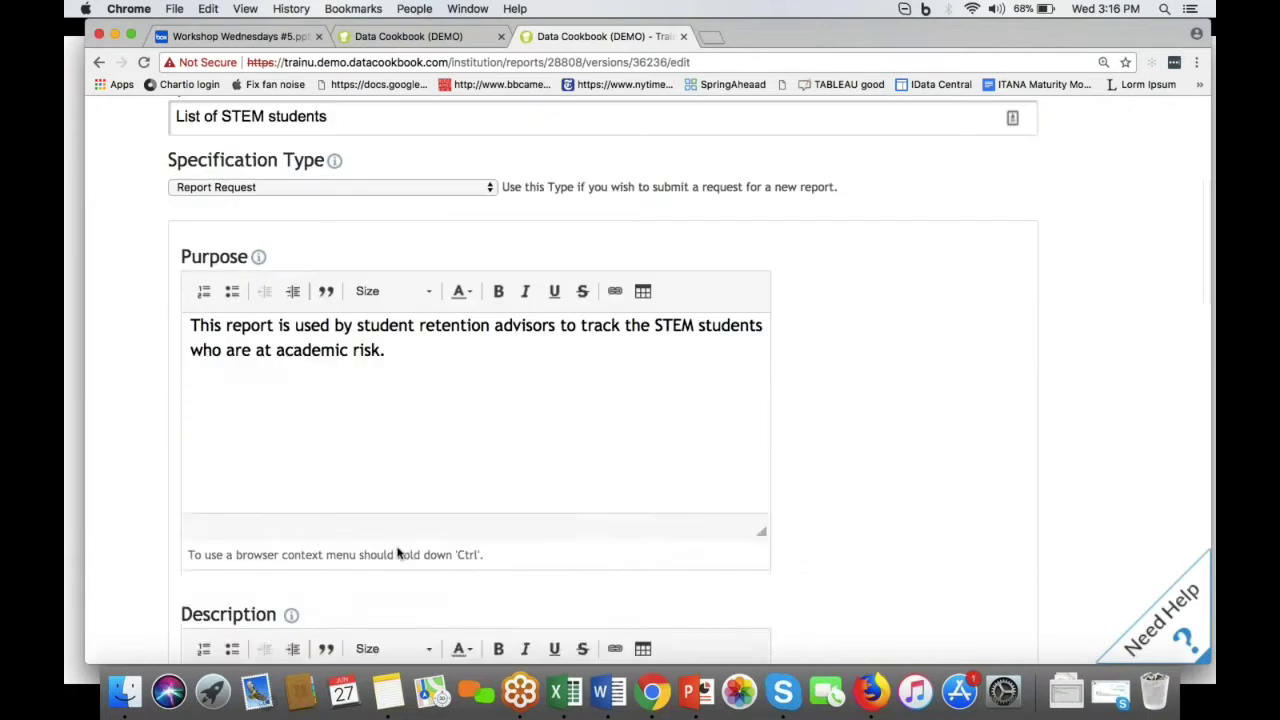
pyautogui.scroll(-8, 603, 382)
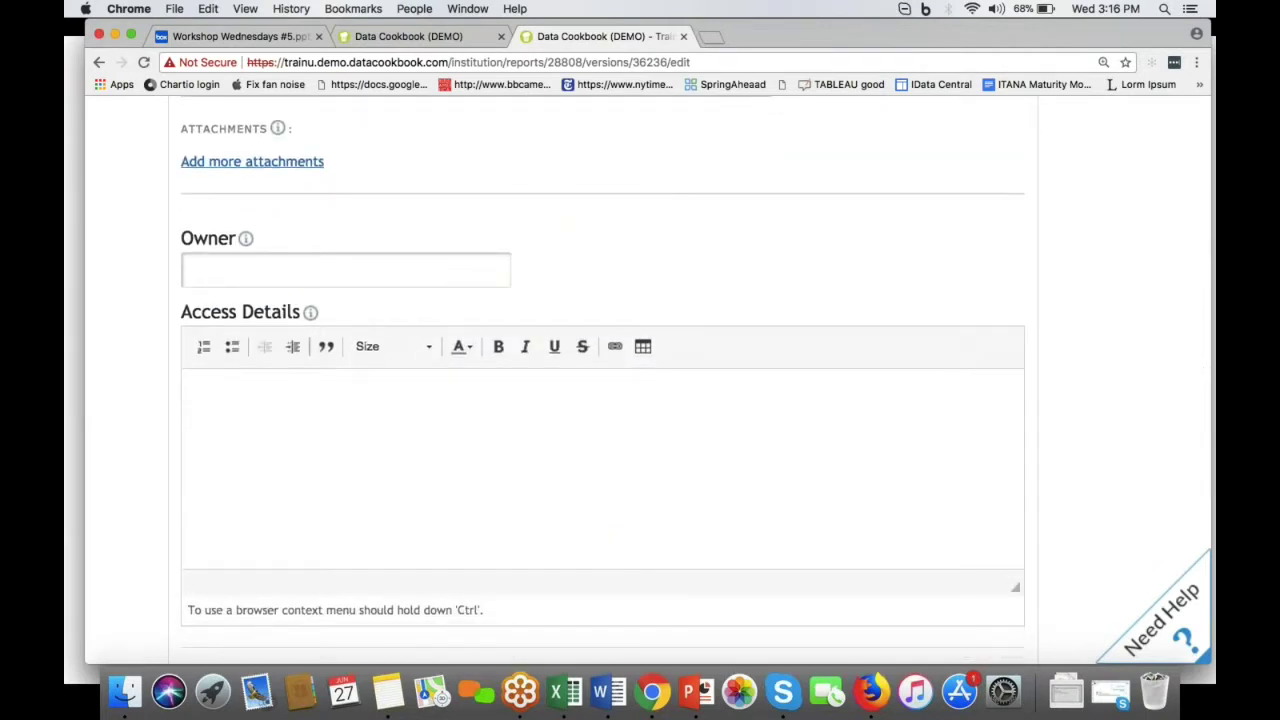
pyautogui.scroll(6, 397, 532)
pyautogui.scroll(-6, 397, 532)
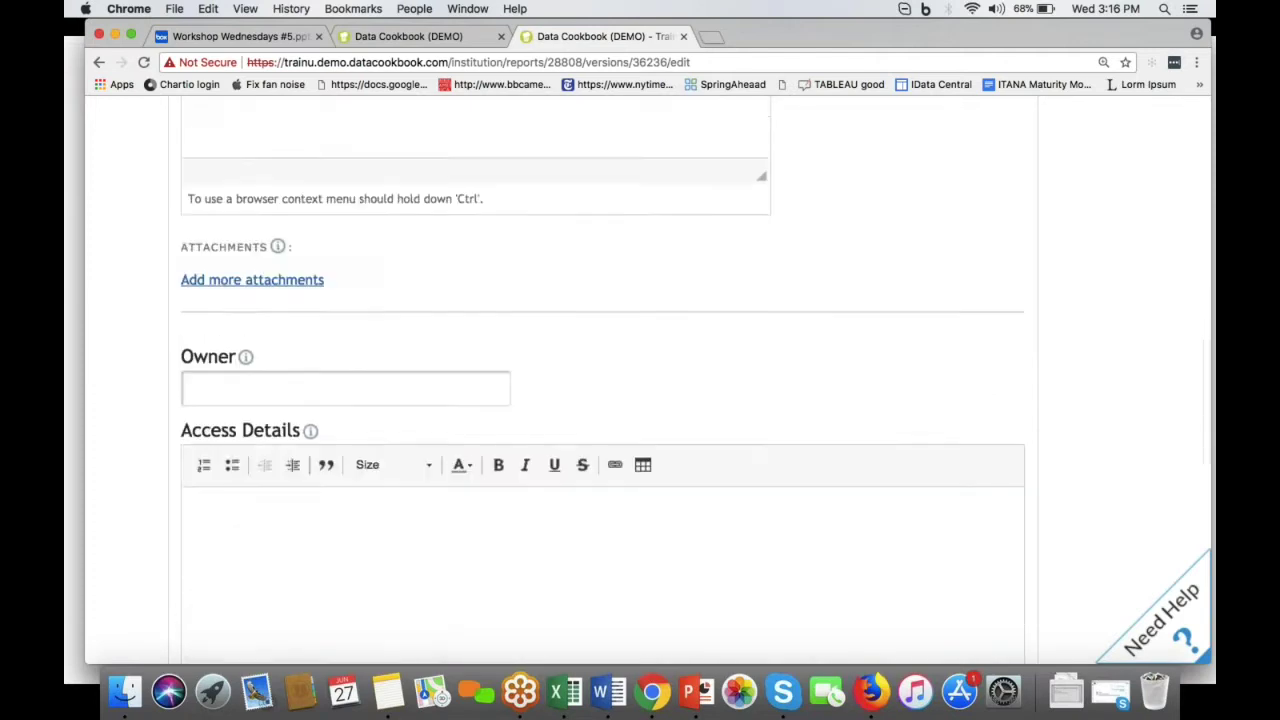
pyautogui.click(408, 435)
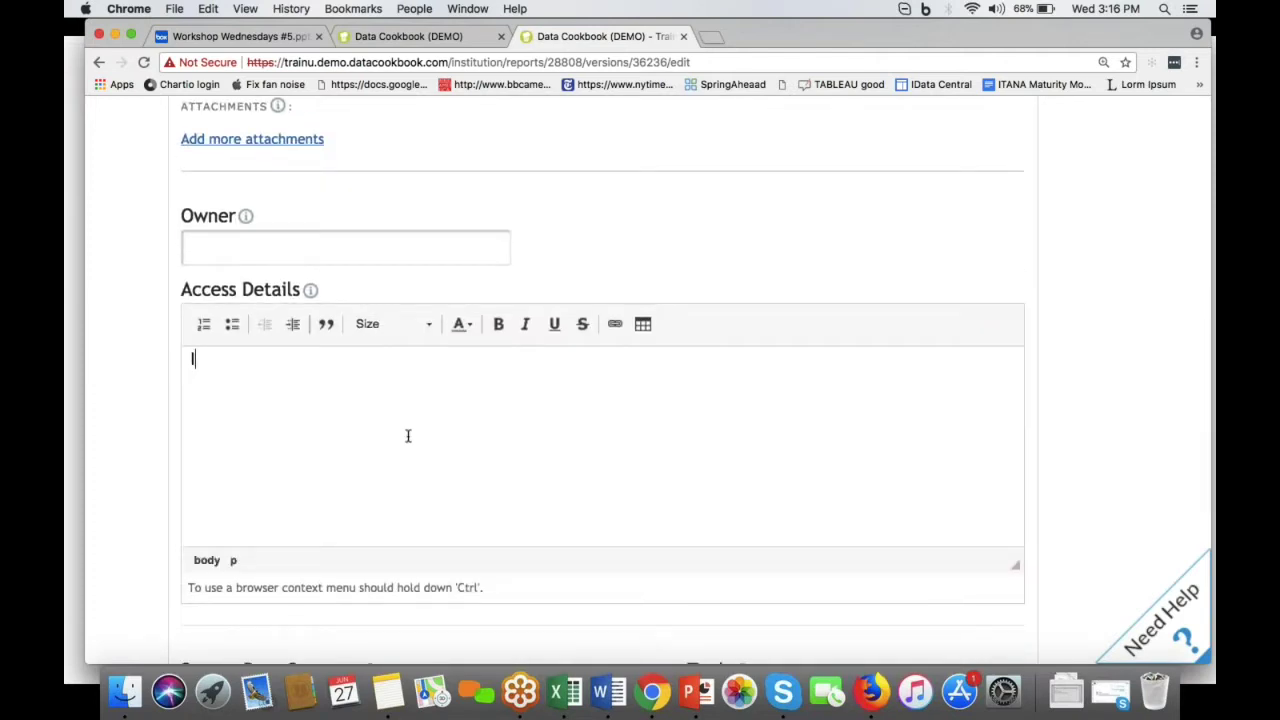
pyautogui.scroll(-7, 408, 435)
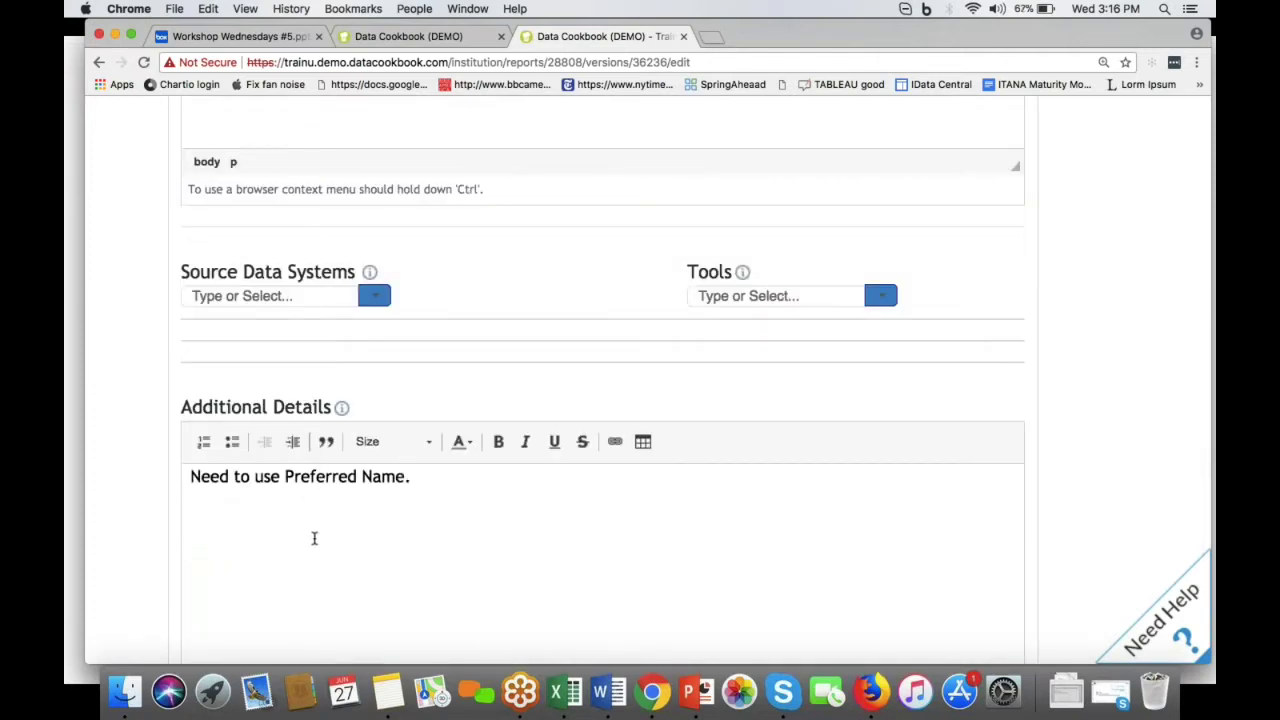
pyautogui.scroll(5, 314, 538)
pyautogui.moveTo(697, 300); pyautogui.dragTo(190, 288)
pyautogui.press('super+c')
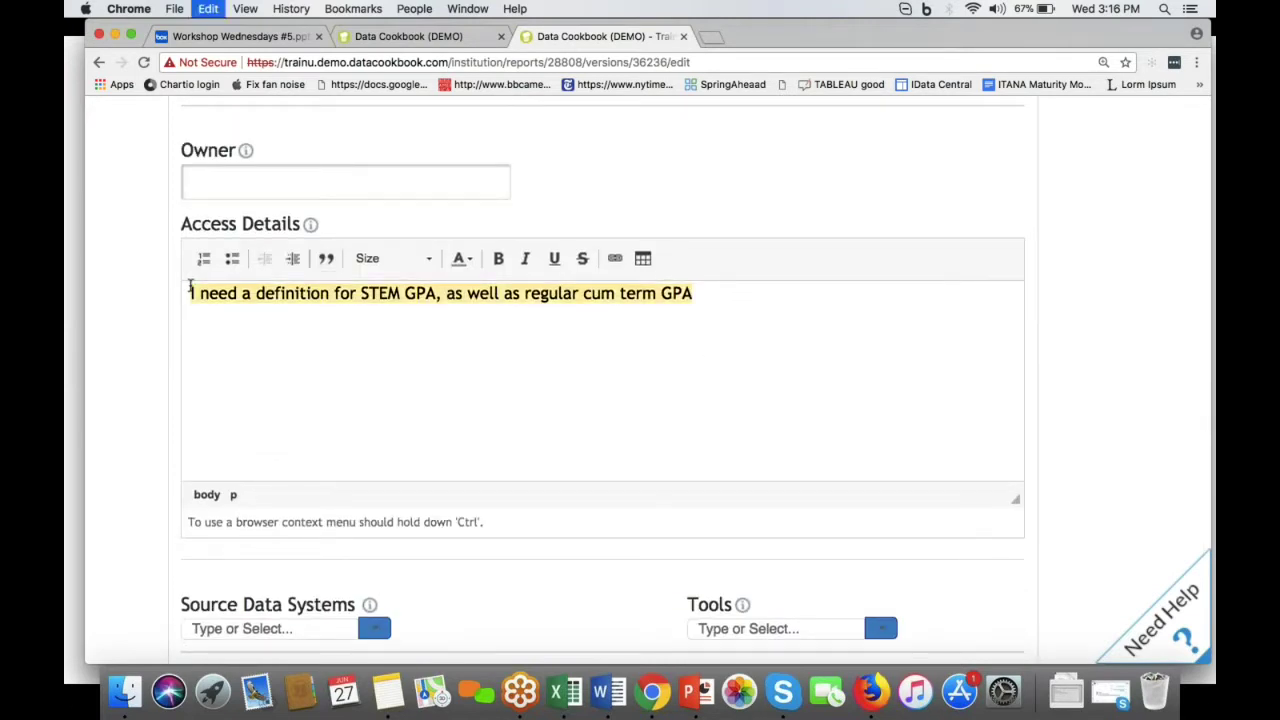
pyautogui.press('super+x')
# Step: Paste the GPA sentence after the Preferred Name note and save
pyautogui.scroll(-9, 420, 330)
pyautogui.click(481, 270)
pyautogui.press('super+v')
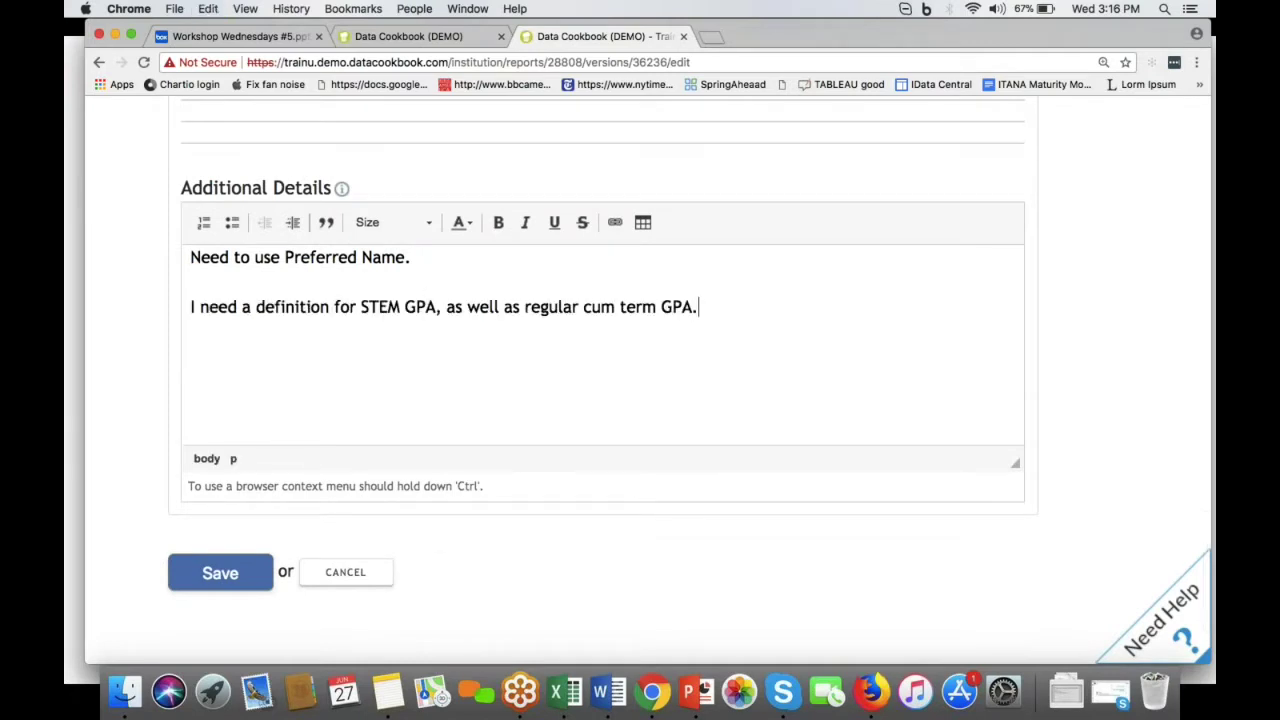
pyautogui.click(218, 577)
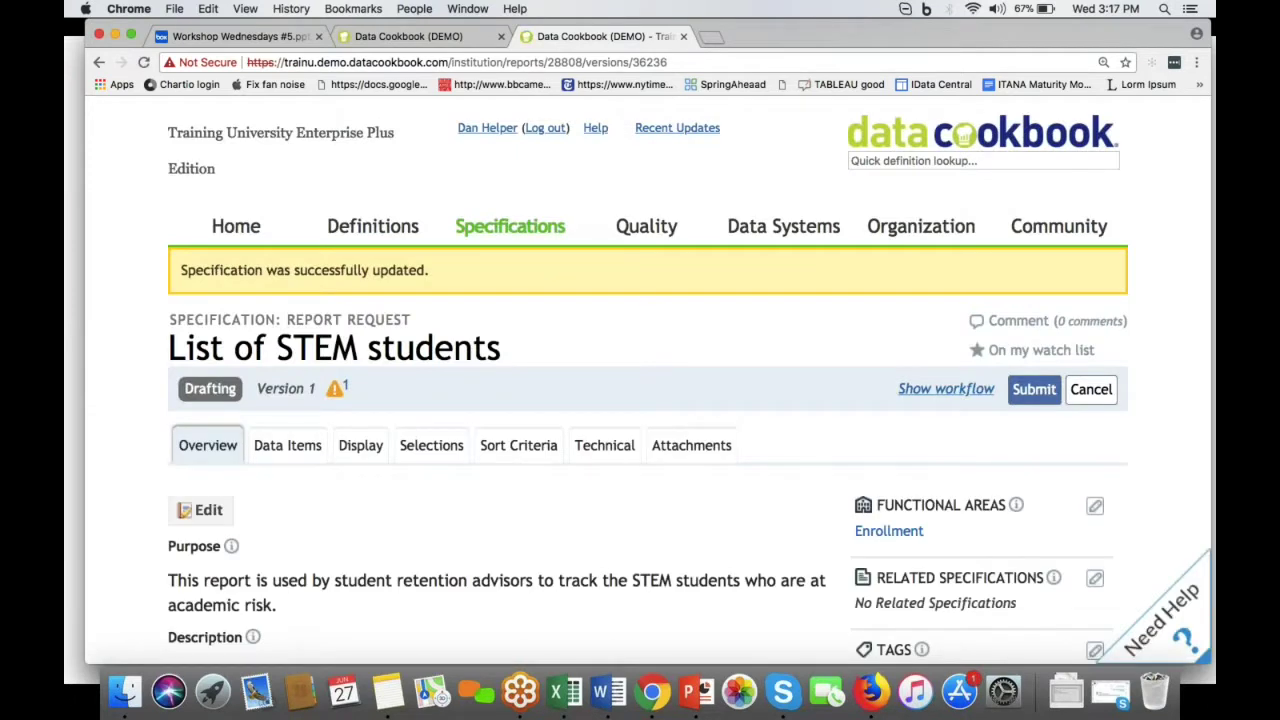
# Step: Reload and review the List of STEM students overview, then open its edit form
pyautogui.scroll(-15, 640, 400)
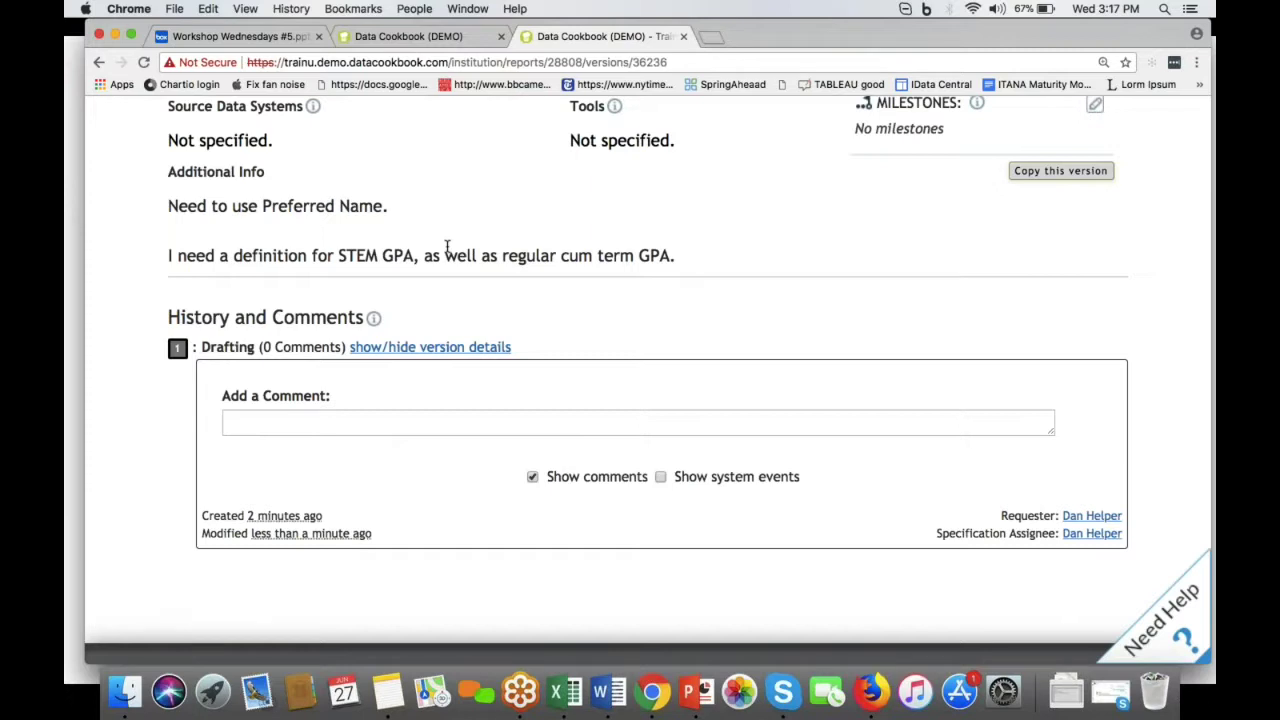
pyautogui.scroll(5, 447, 247)
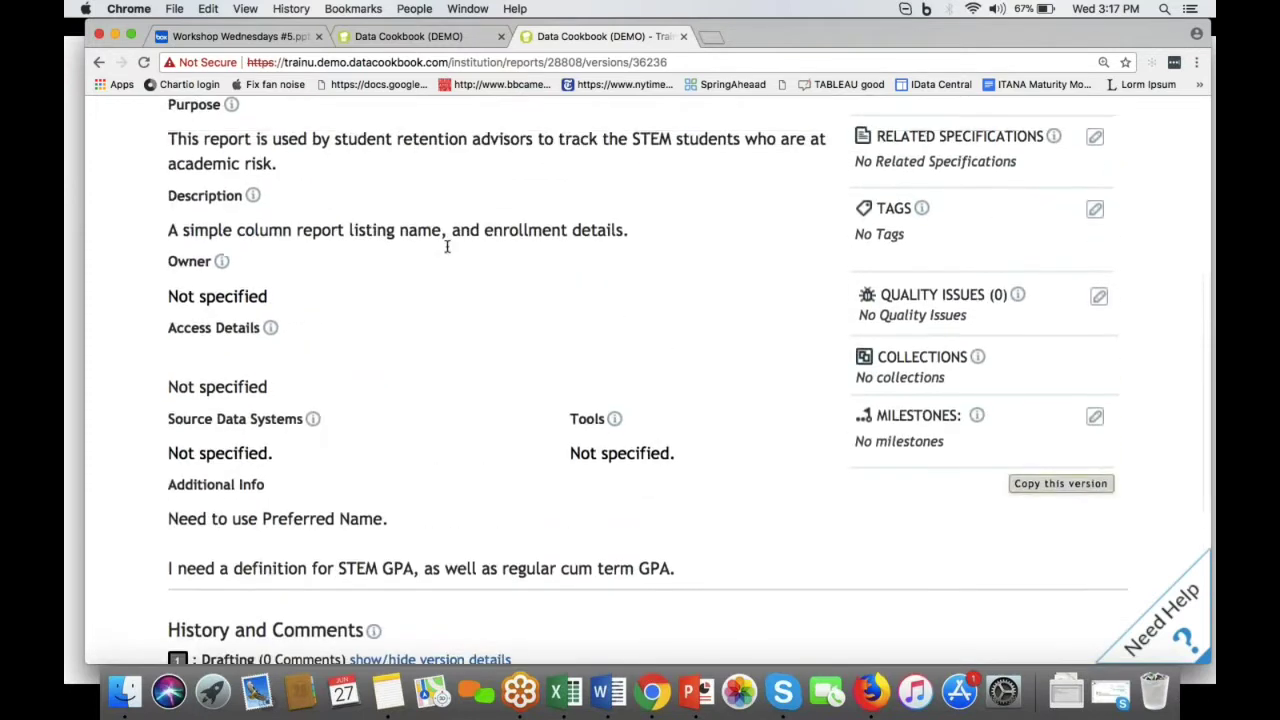
pyautogui.scroll(4, 648, 380)
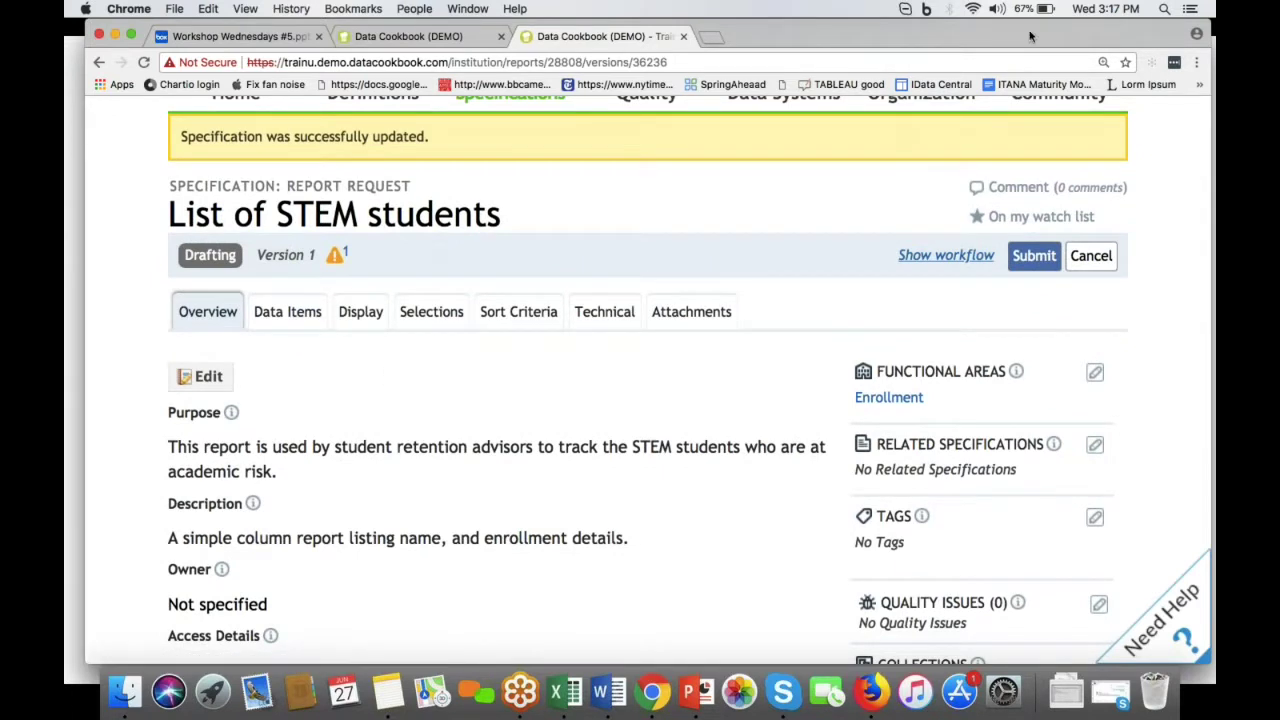
pyautogui.click(200, 312)
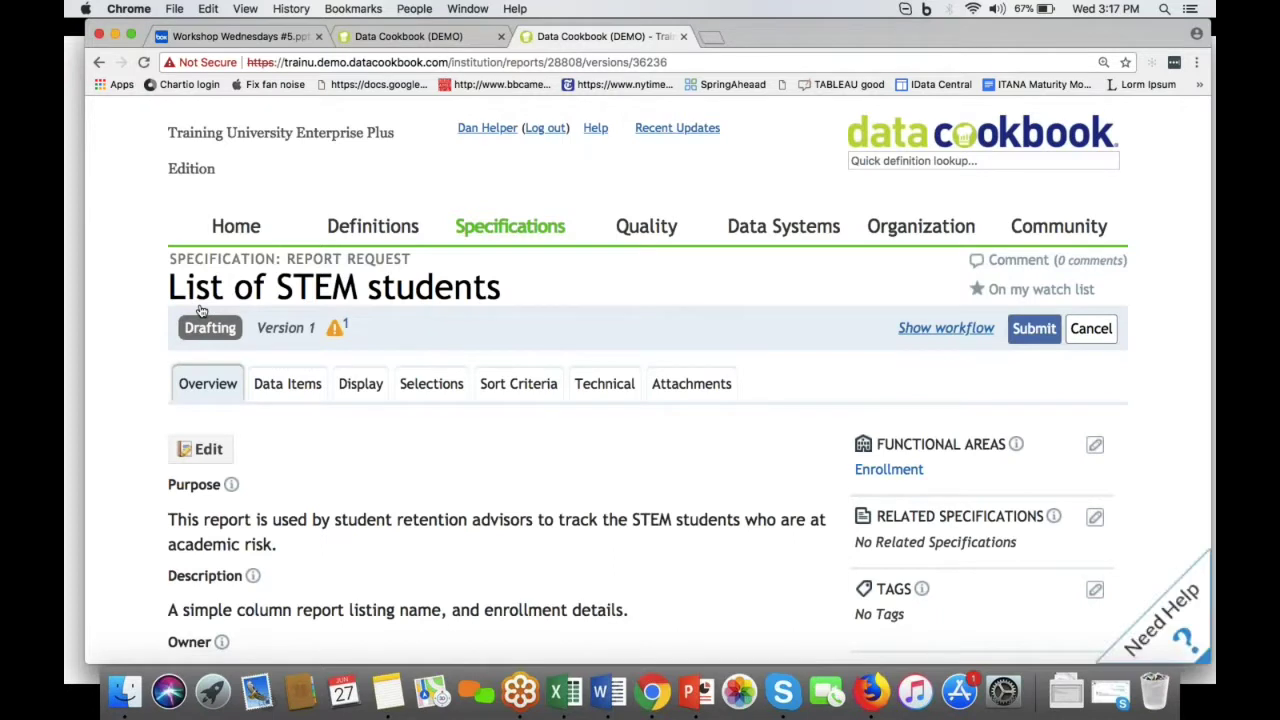
pyautogui.scroll(-8, 457, 458)
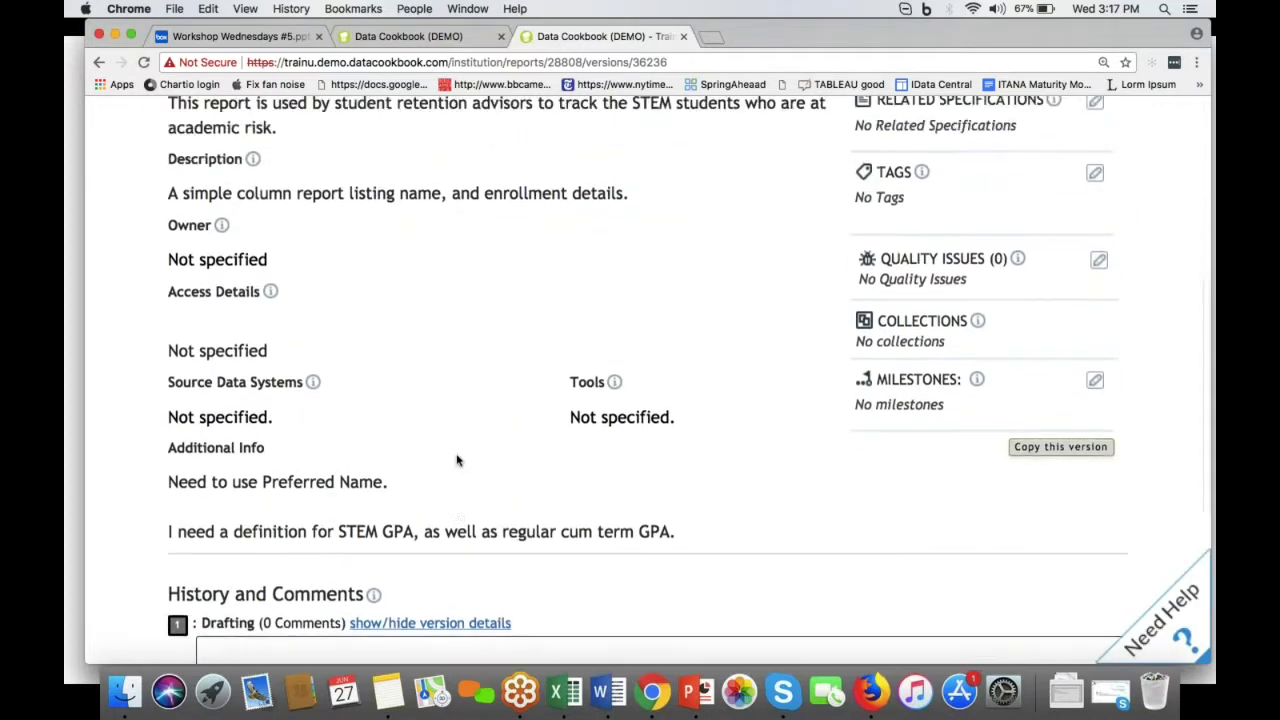
pyautogui.scroll(4, 457, 460)
pyautogui.click(205, 234)
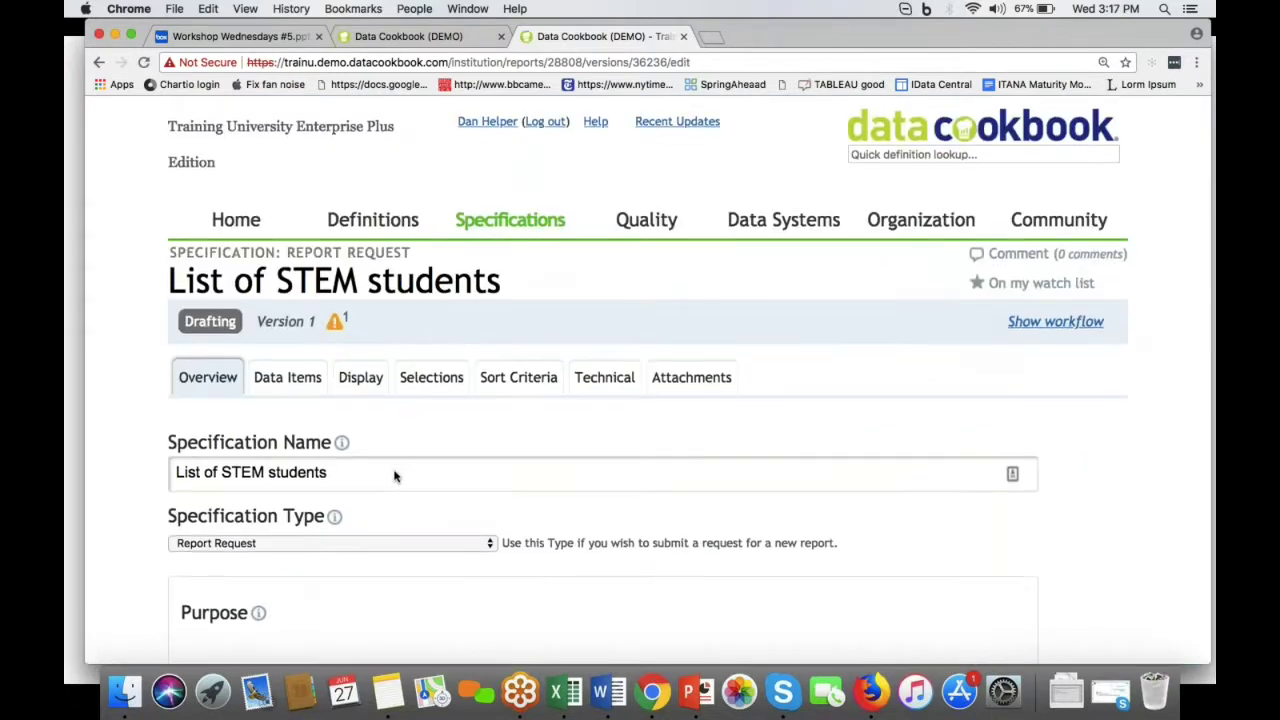
# Step: Add My ERP System as a source data system and save the specification
pyautogui.scroll(-15, 395, 476)
pyautogui.scroll(-8, 372, 400)
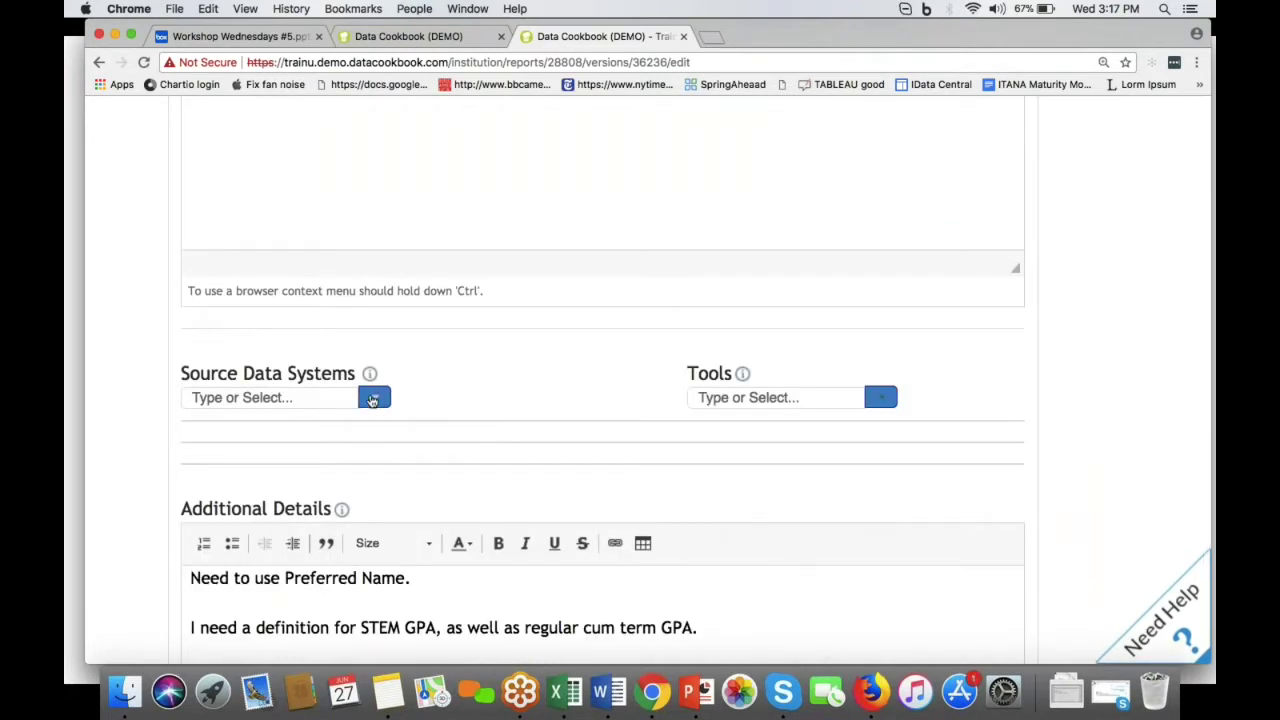
pyautogui.click(372, 398)
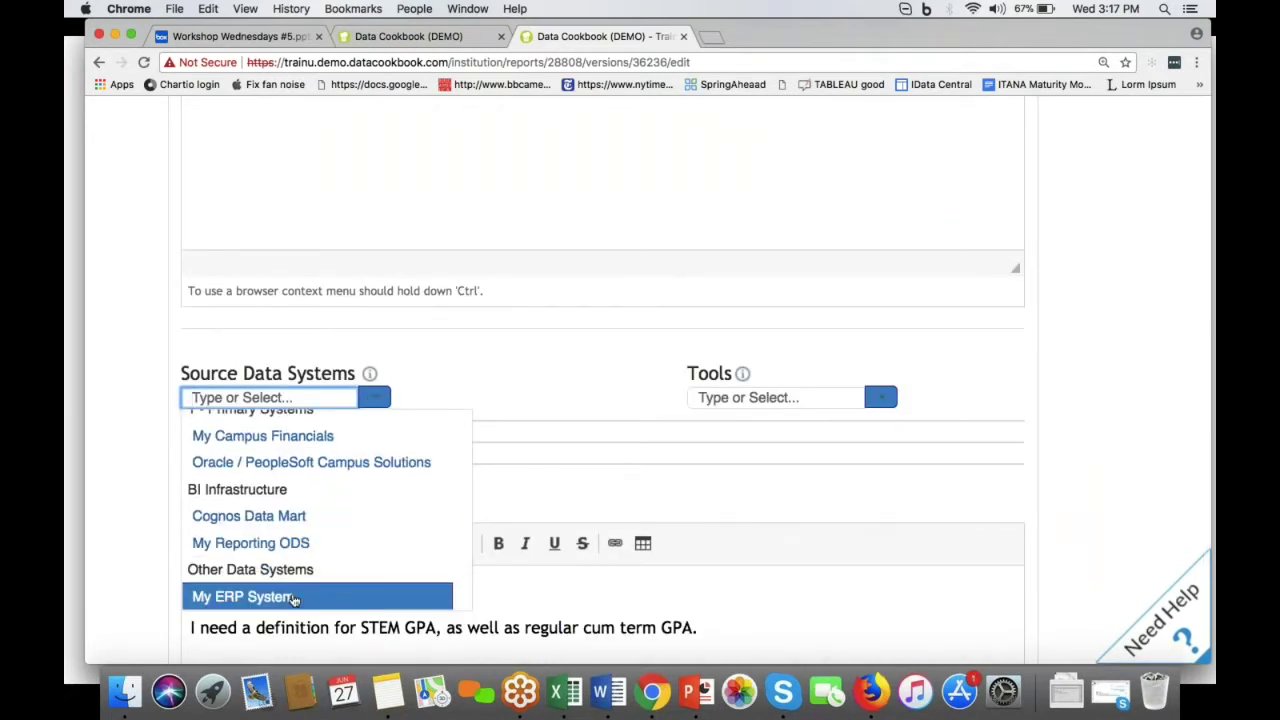
pyautogui.click(294, 597)
pyautogui.scroll(-5, 503, 392)
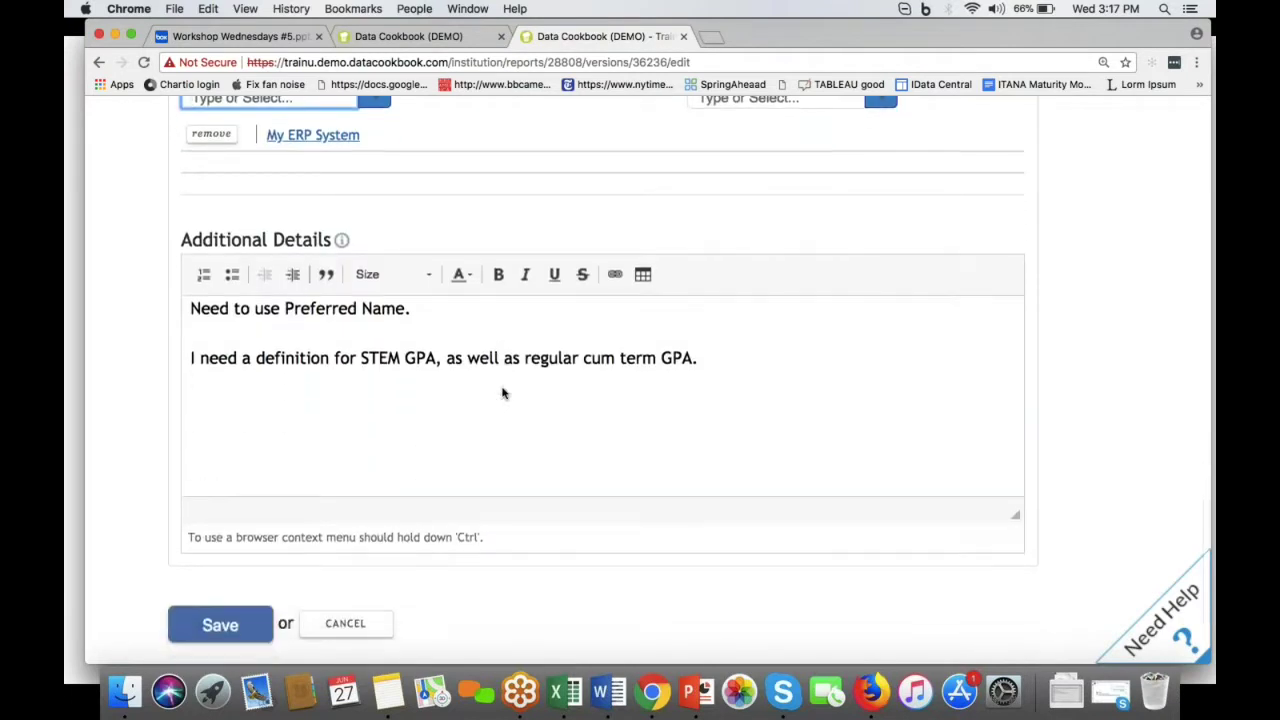
pyautogui.scroll(-3, 503, 392)
pyautogui.click(220, 463)
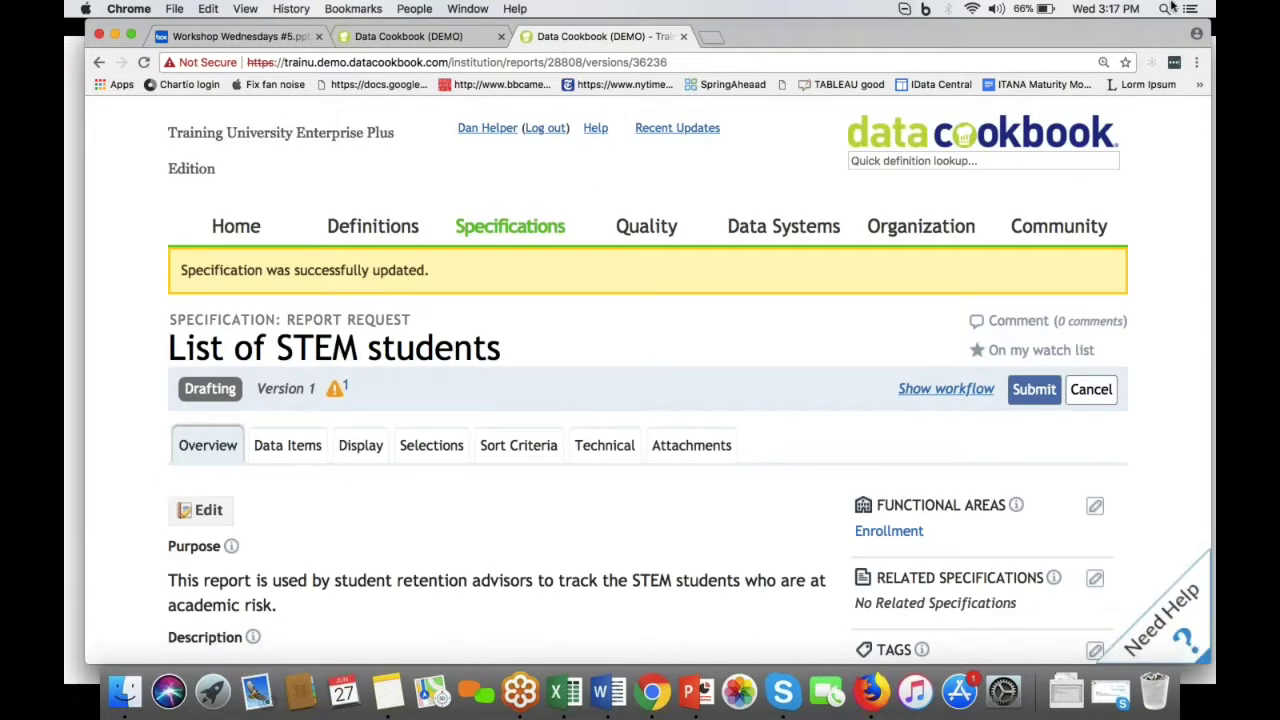
pyautogui.click(1130, 230)
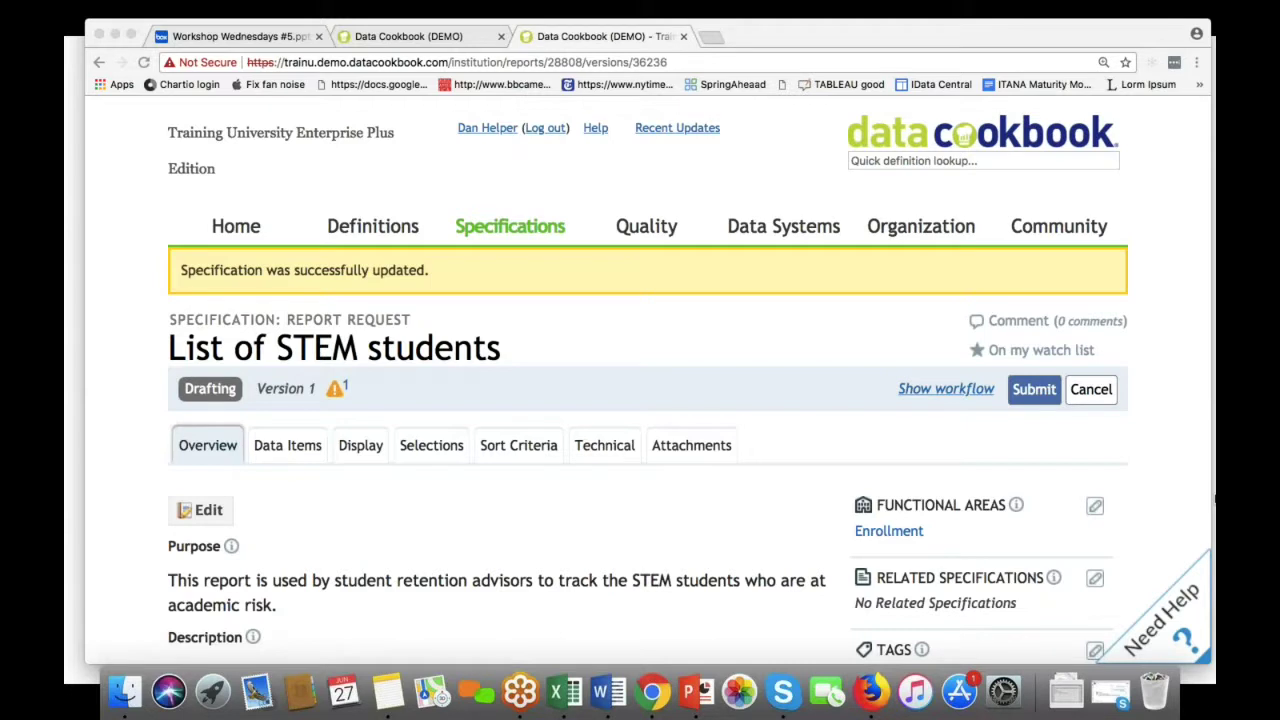
# Step: Submit the specification into the workflow without adding a comment
pyautogui.click(1048, 391)
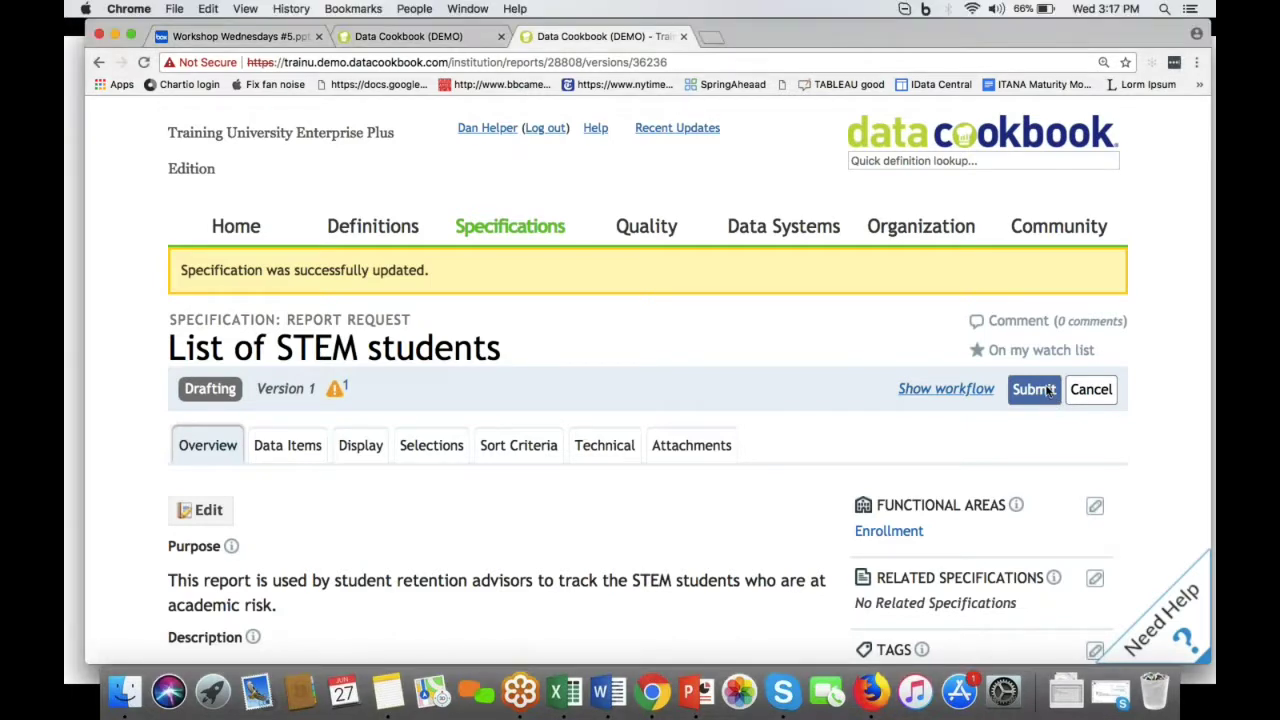
pyautogui.click(1035, 390)
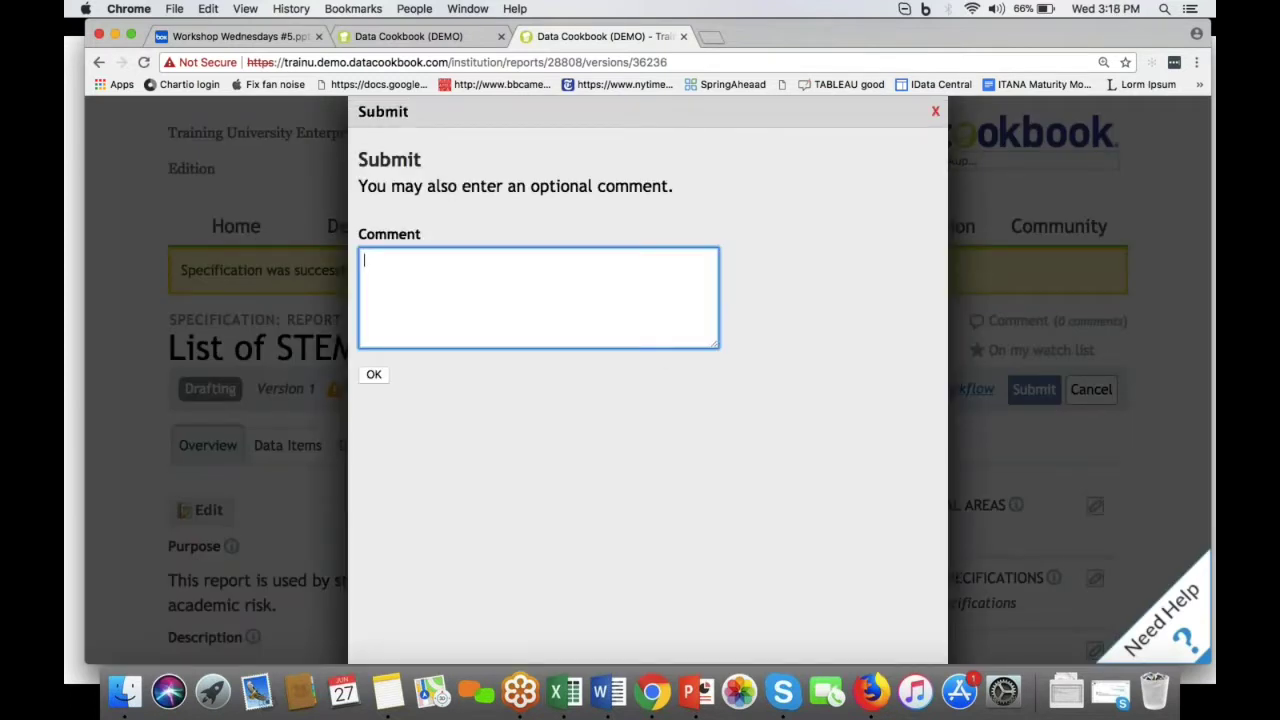
pyautogui.press('Tab')
pyautogui.press('Return')
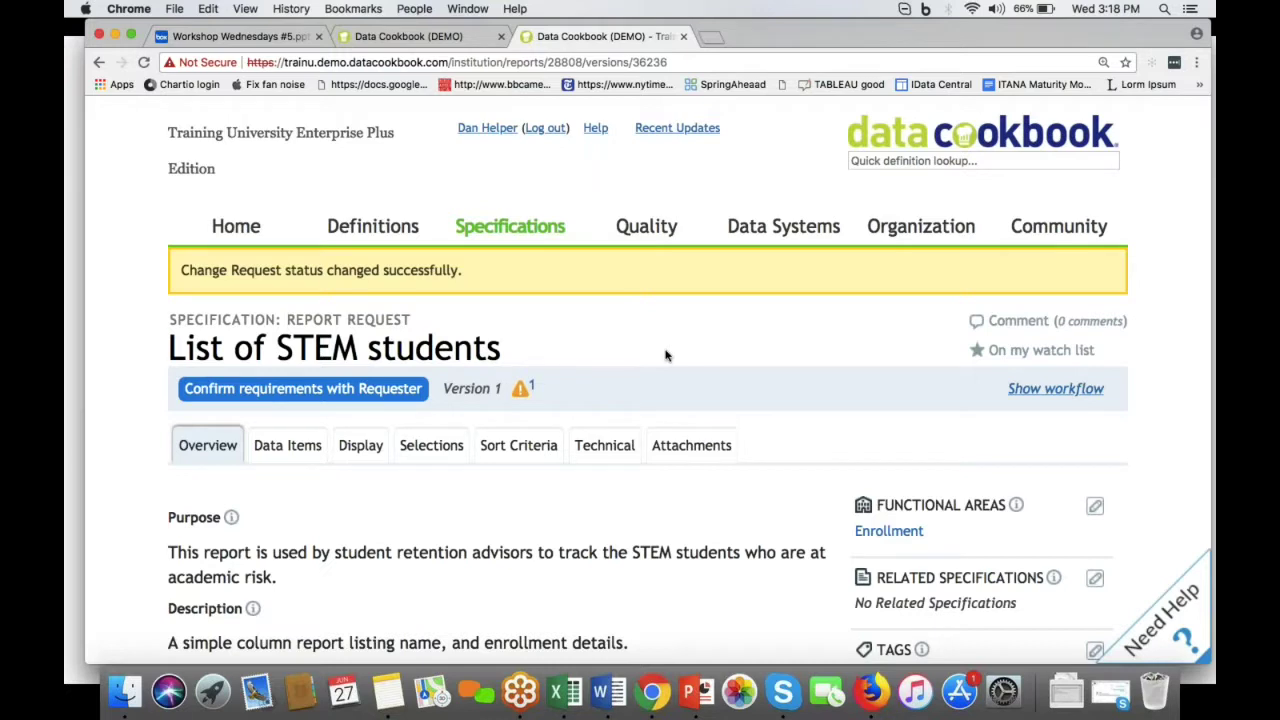
pyautogui.scroll(-3, 666, 355)
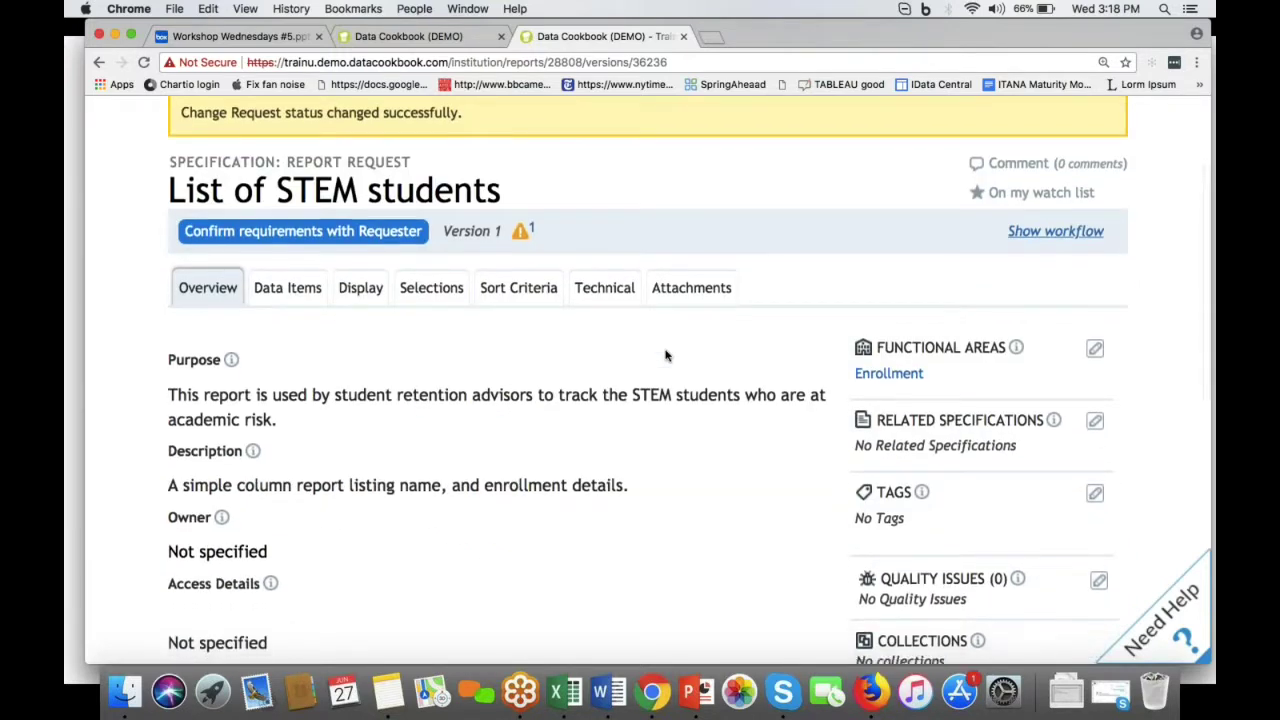
pyautogui.scroll(-1, 666, 355)
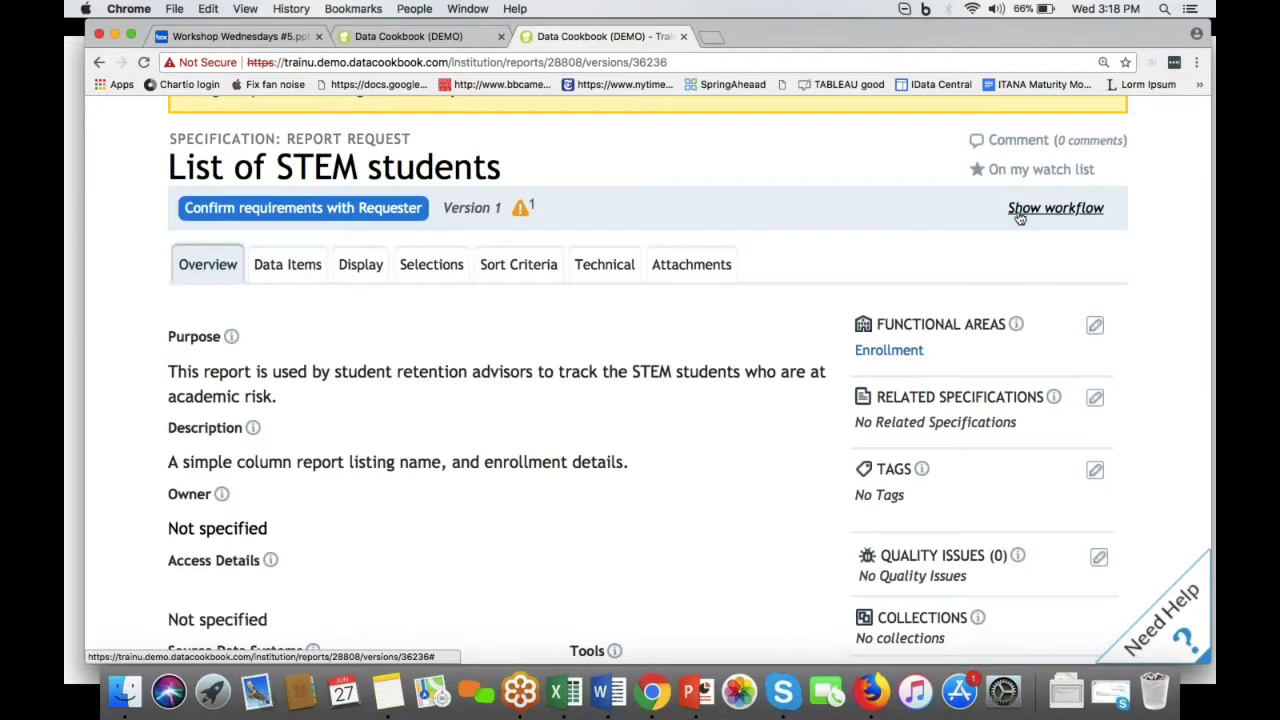
pyautogui.click(1056, 208)
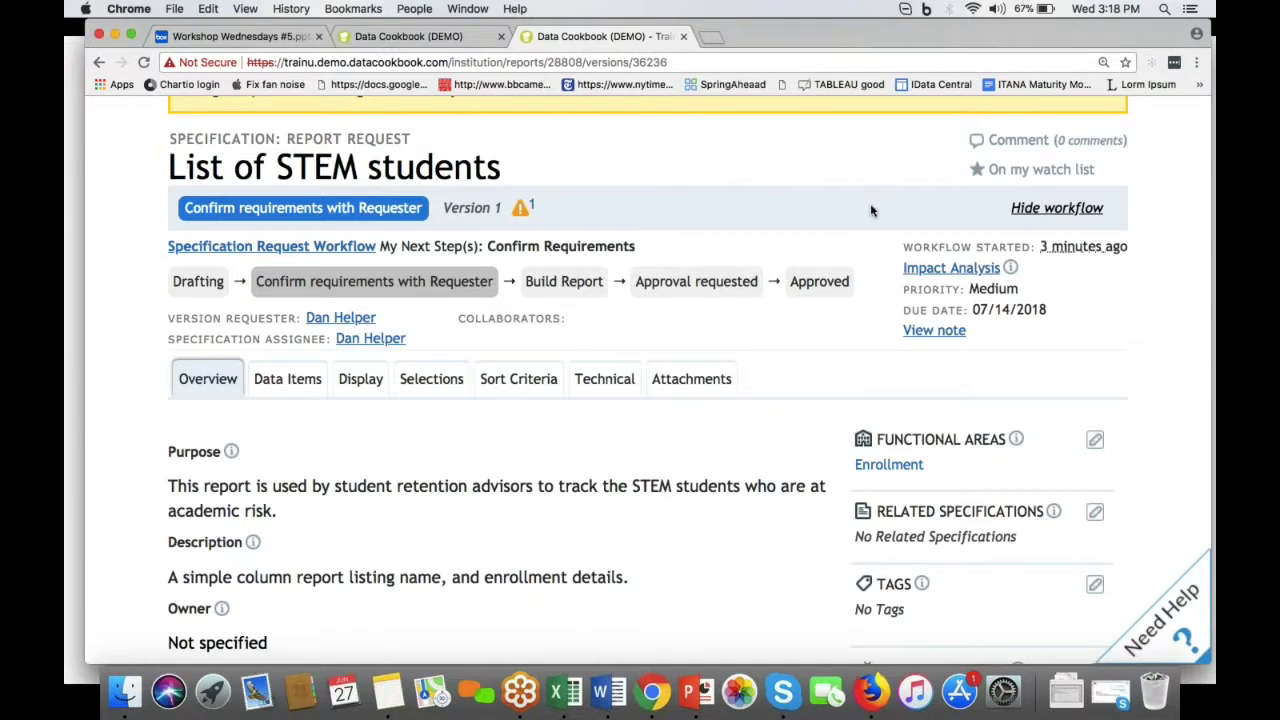
pyautogui.scroll(-3, 870, 210)
pyautogui.scroll(2, 870, 210)
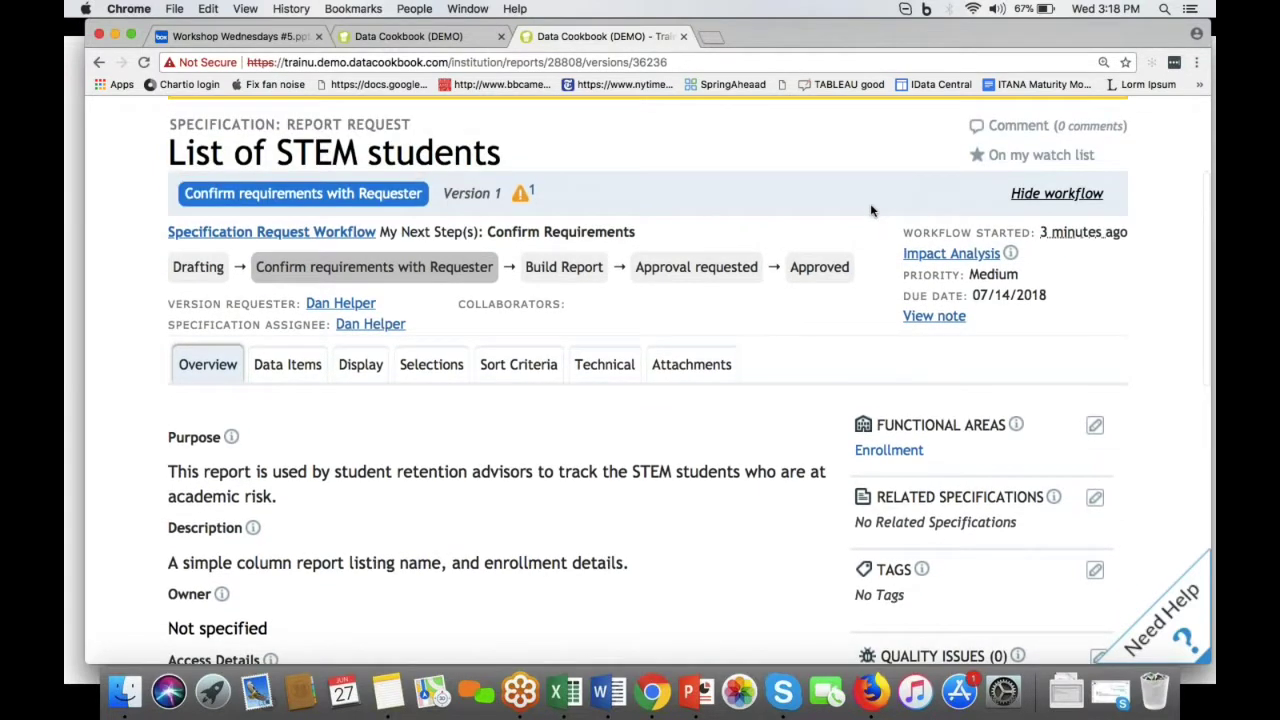
pyautogui.click(1033, 195)
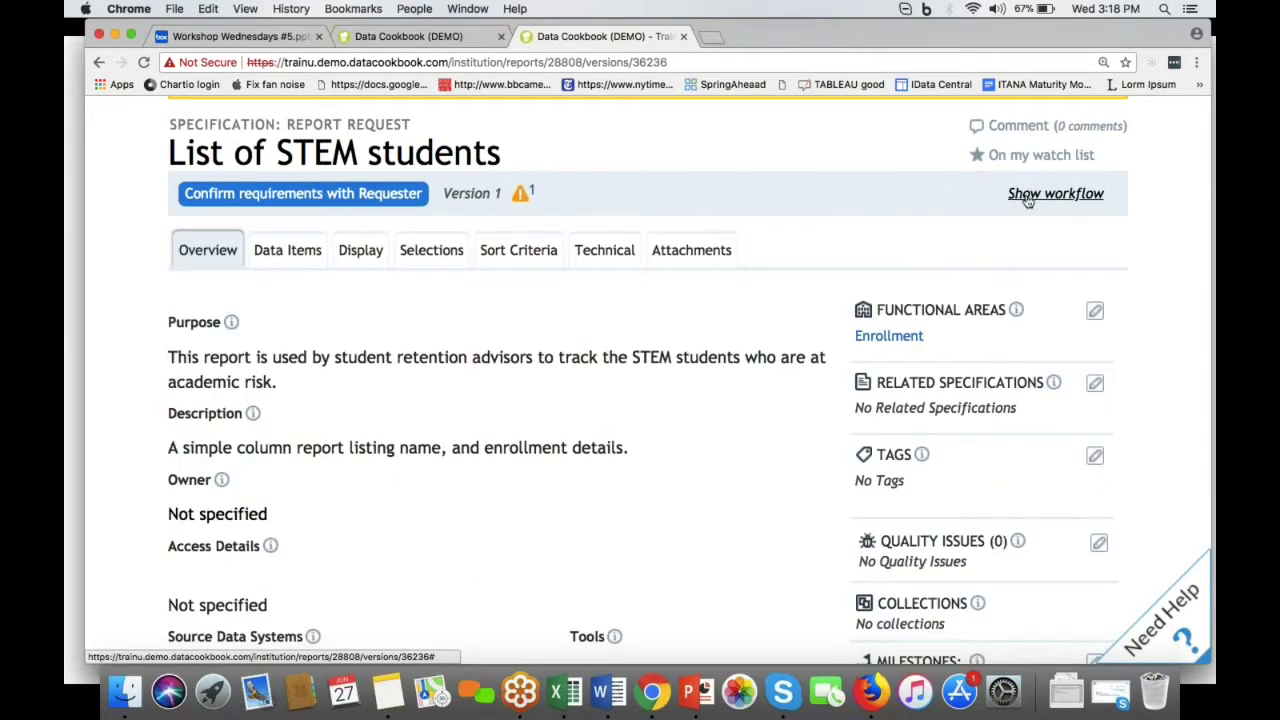
pyautogui.scroll(-4, 744, 339)
pyautogui.scroll(6, 744, 339)
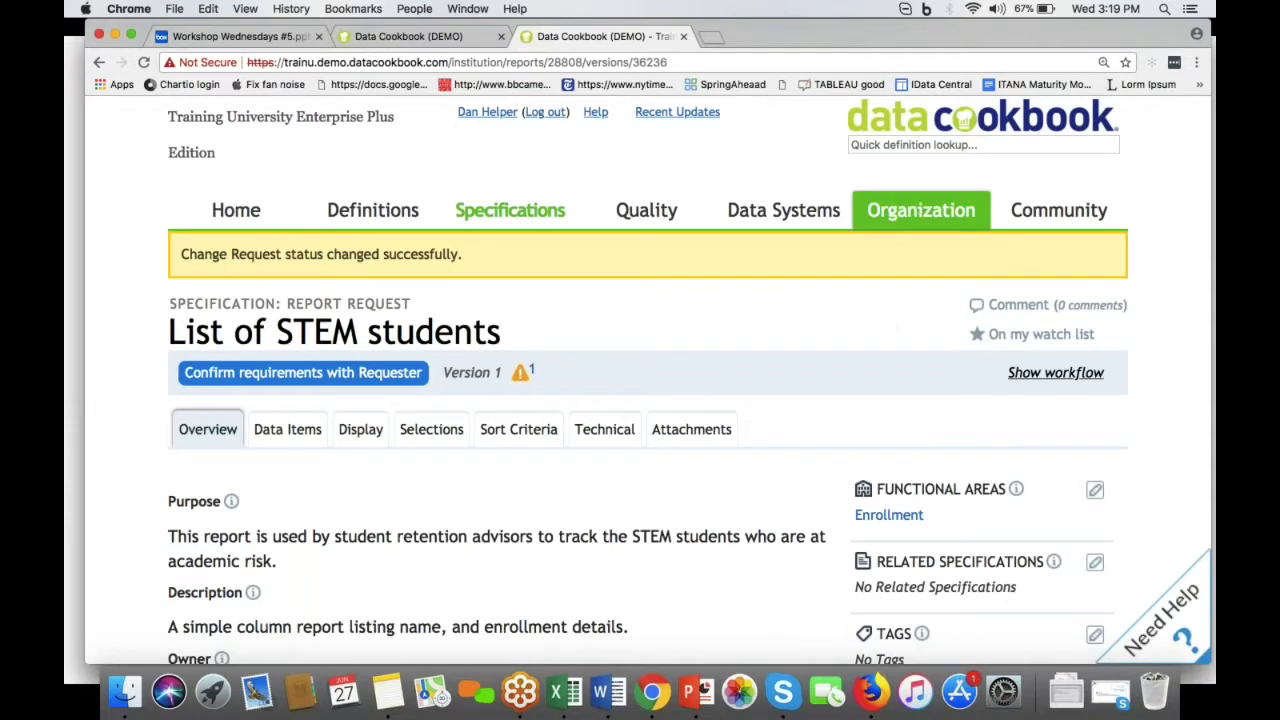
# Step: Open the organization's workflows page filtered to the Specification Approval definition type
pyautogui.moveTo(920, 206)
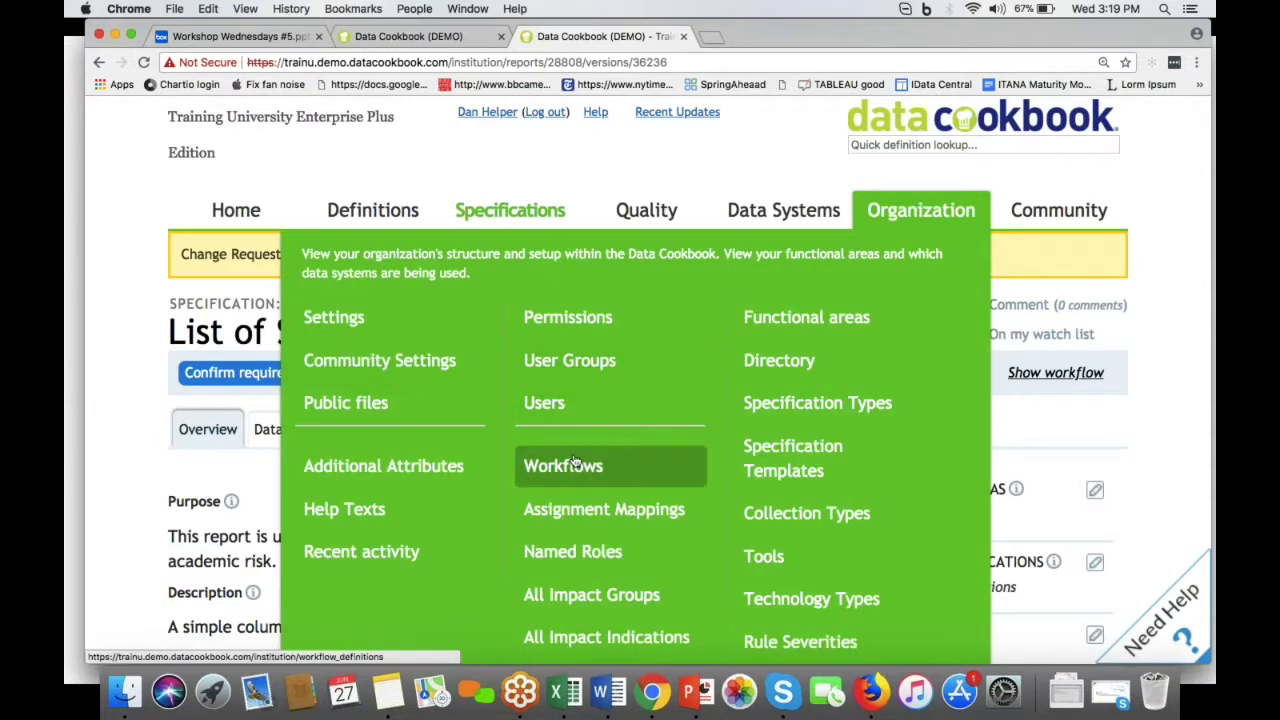
pyautogui.click(573, 466)
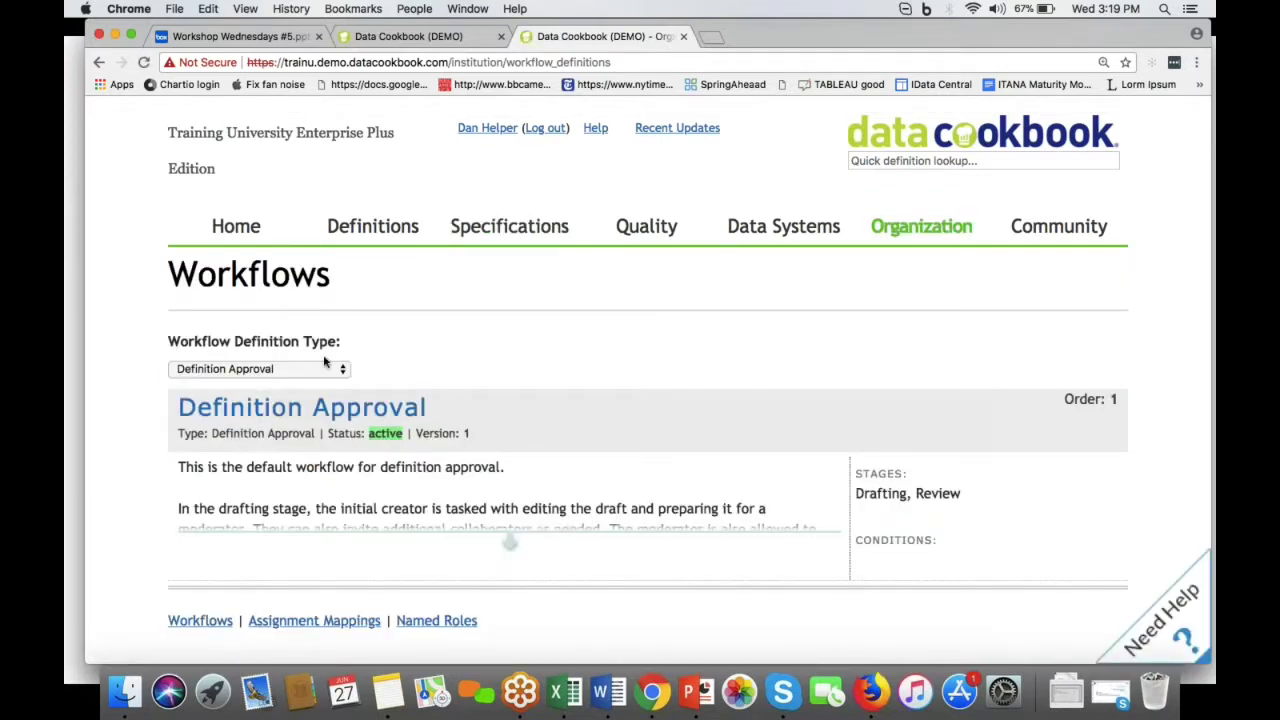
pyautogui.click(324, 365)
pyautogui.click(325, 386)
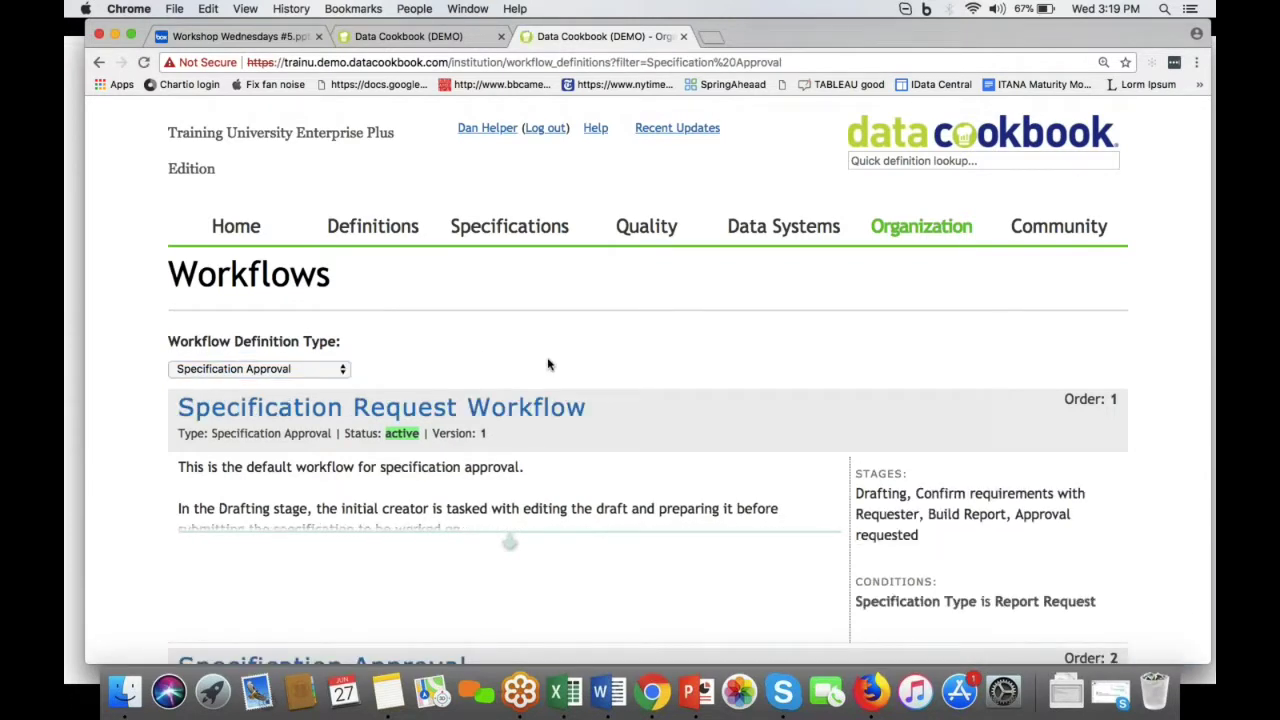
# Step: Expand and read the Specification Request Workflow's full description
pyautogui.scroll(-4, 557, 380)
pyautogui.scroll(-2, 557, 380)
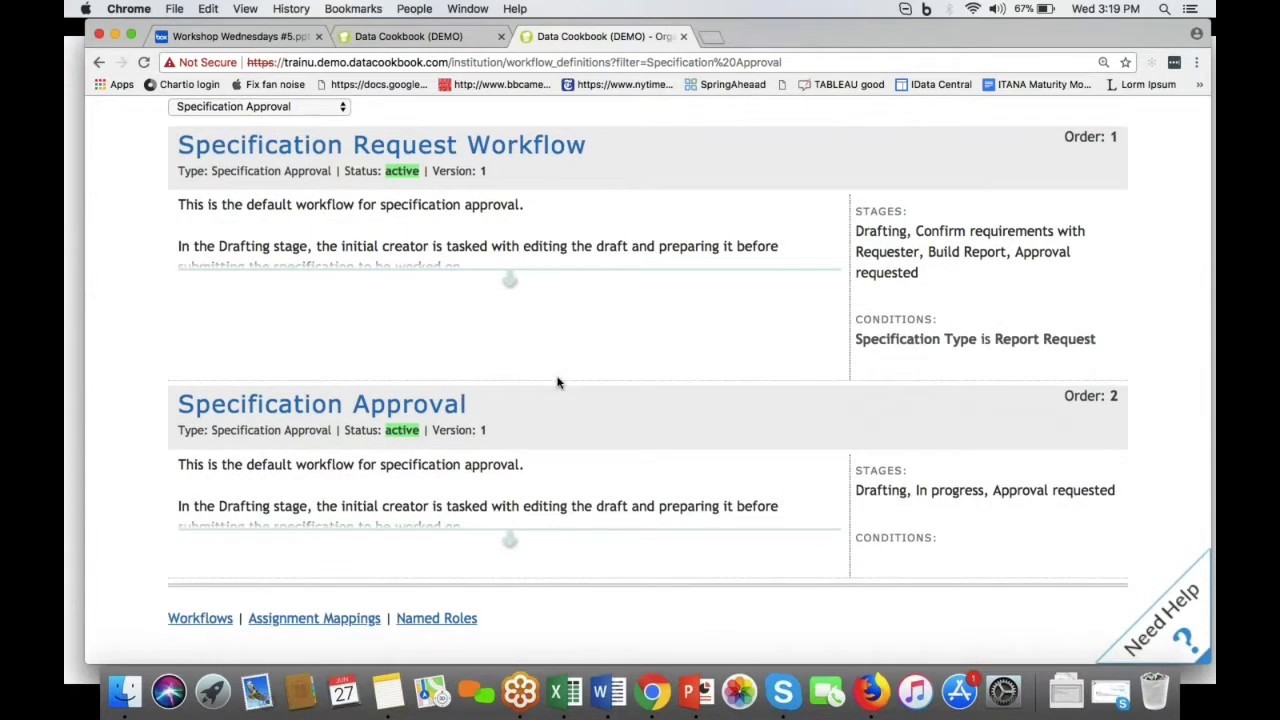
pyautogui.click(510, 282)
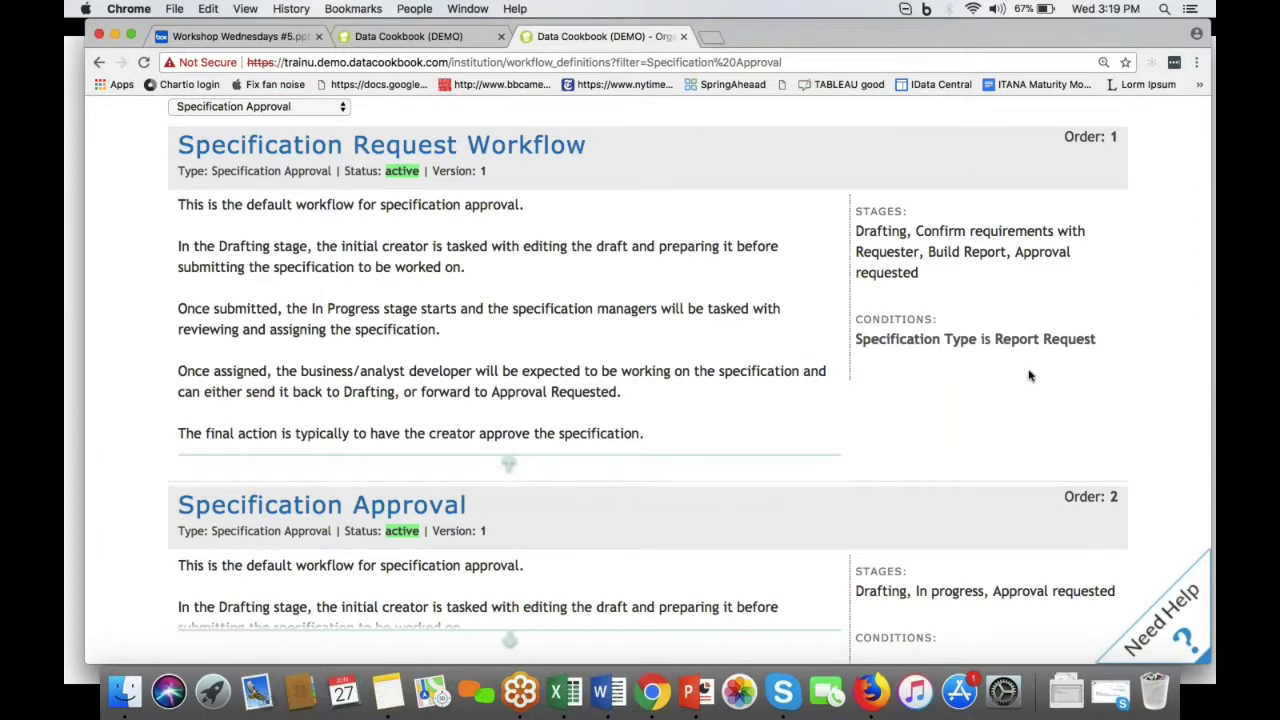
pyautogui.scroll(-5, 1030, 375)
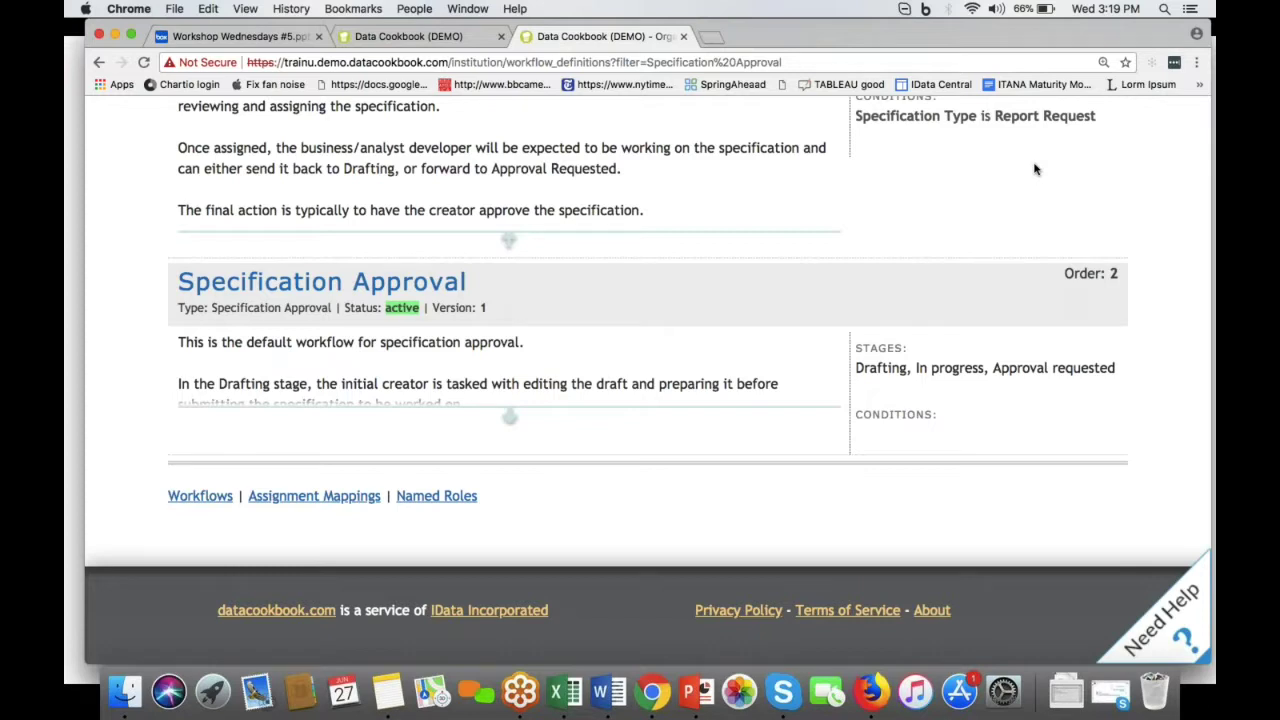
pyautogui.scroll(5, 508, 372)
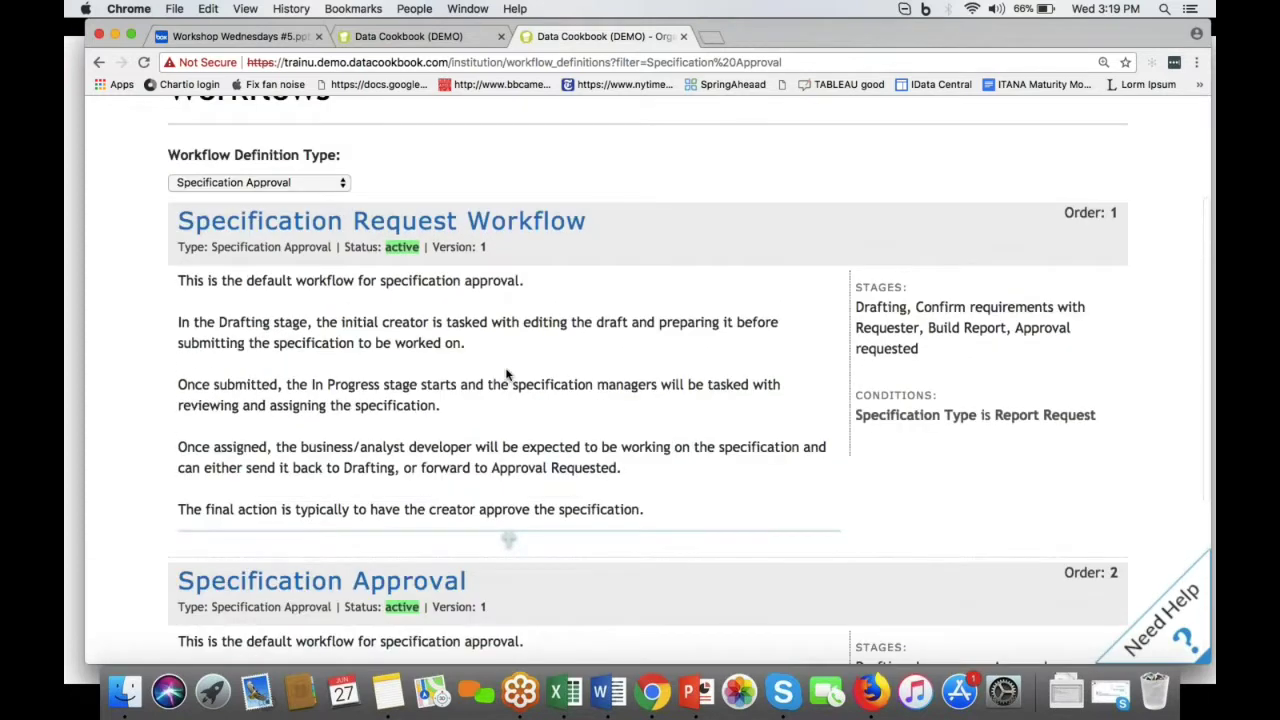
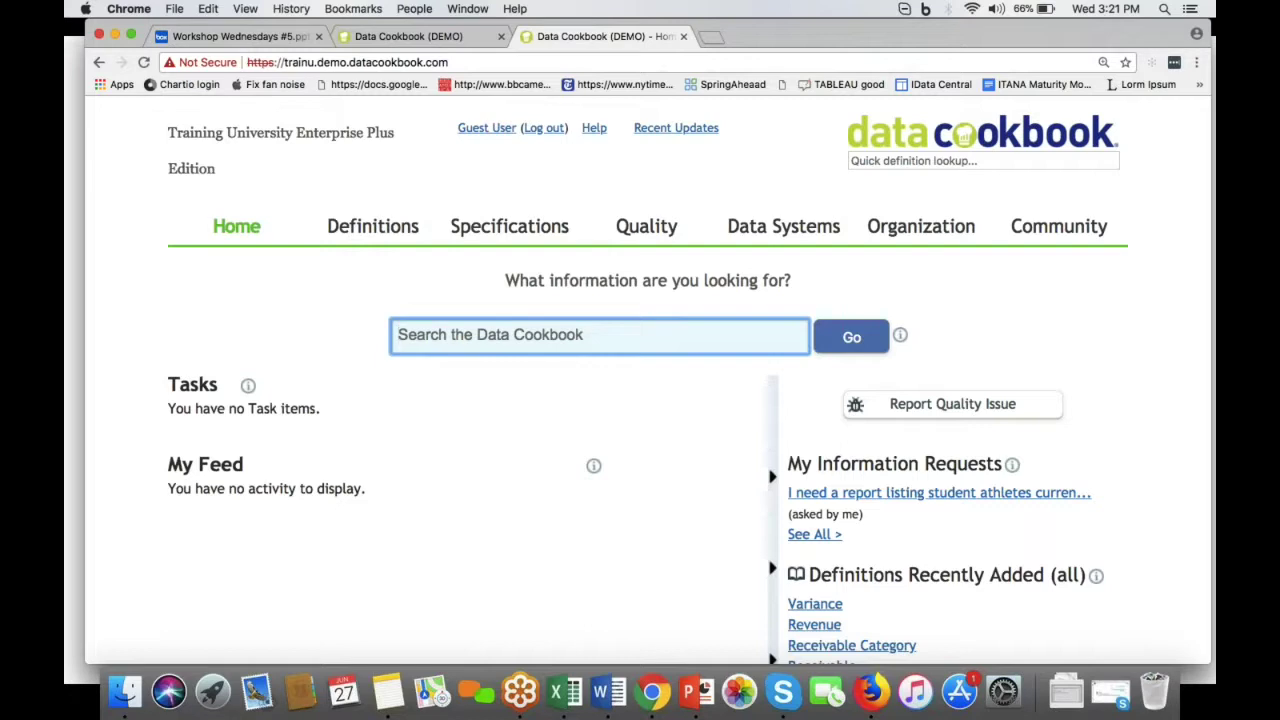
# Step: Search the cookbook for 'alumni address', which returns no definitions, specifications or data systems
pyautogui.write('a')
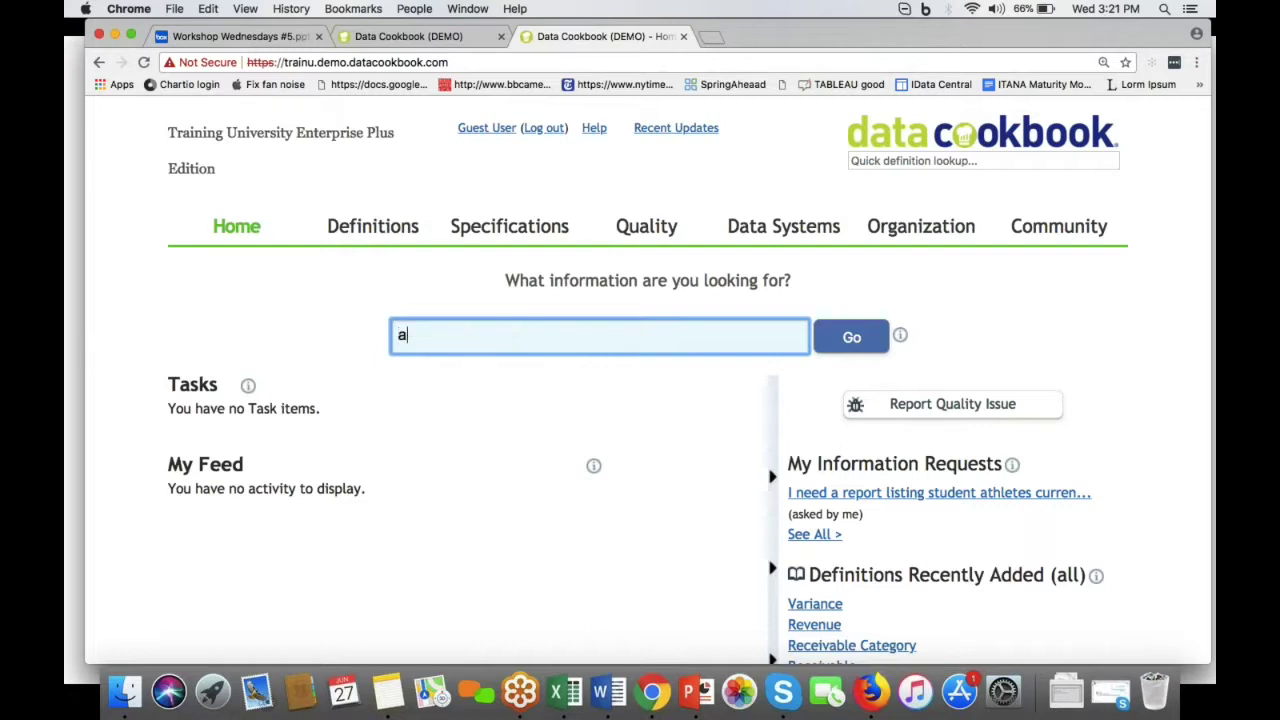
pyautogui.write('lumni address')
pyautogui.press('Return')
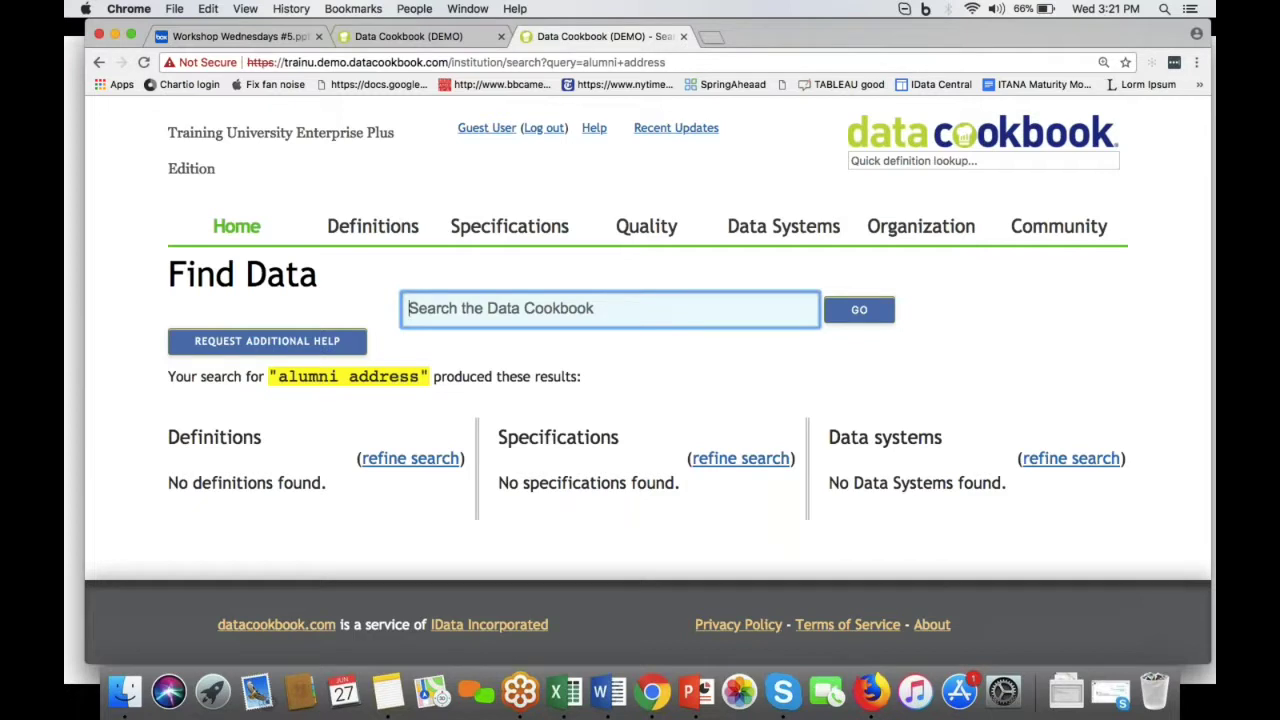
pyautogui.write('a')
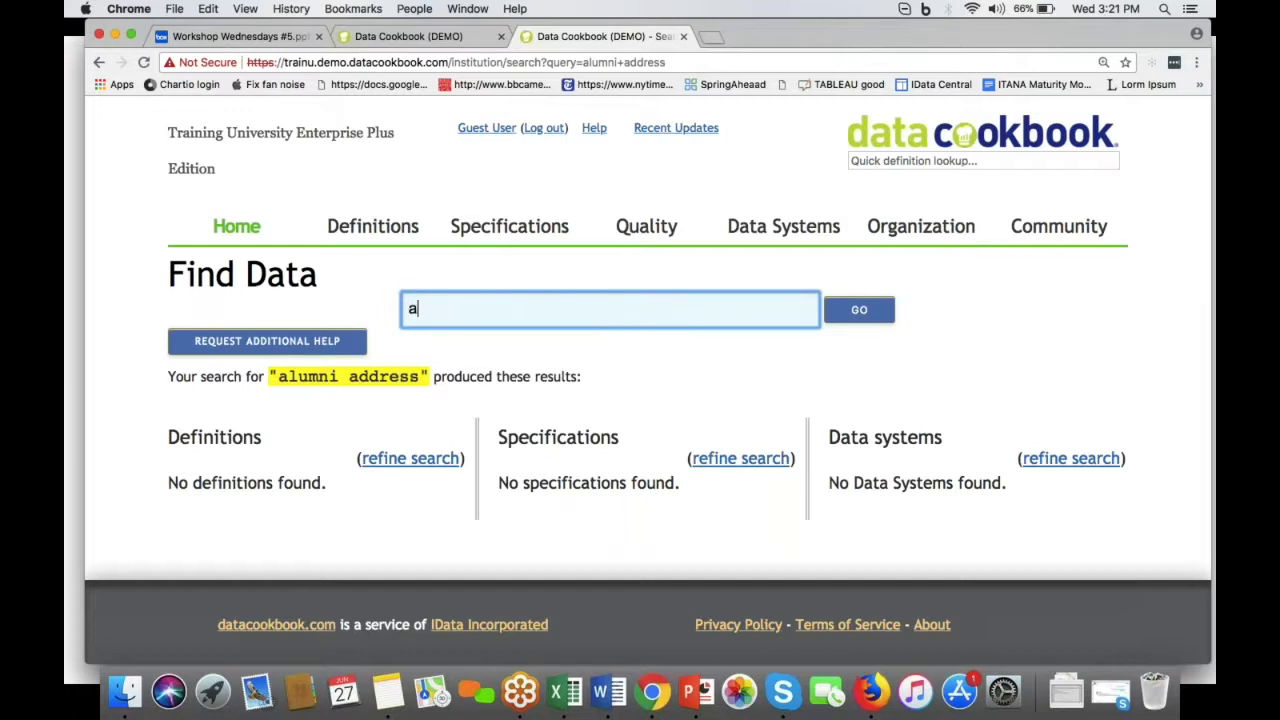
pyautogui.press('BackSpace')
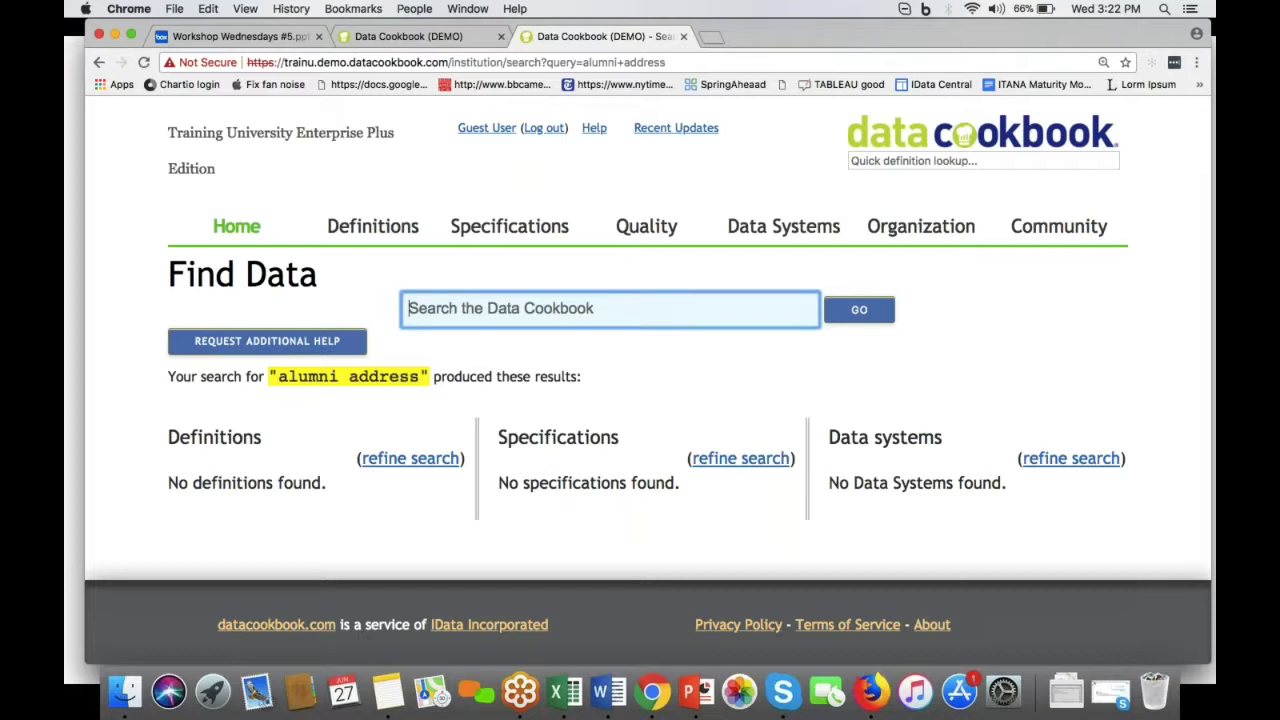
# Step: Submit an additional-help request asking for a list of Chicago and Denver metro alumni
pyautogui.click(308, 342)
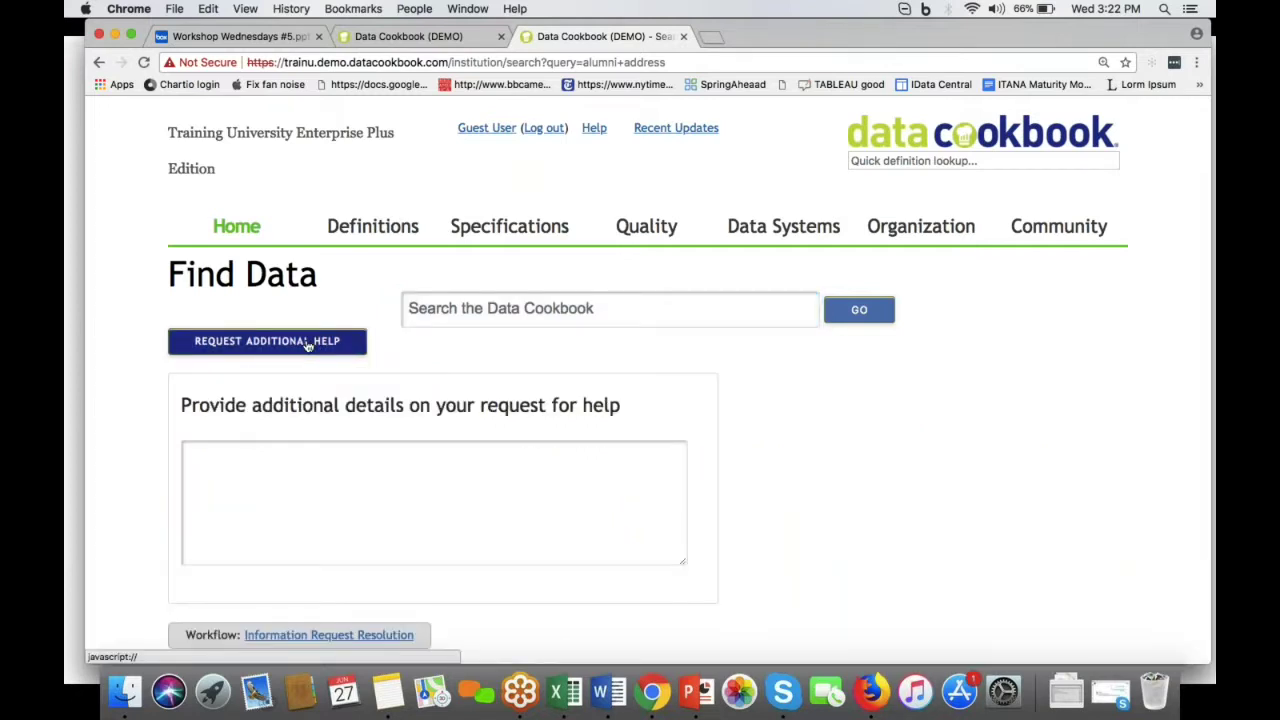
pyautogui.click(251, 529)
pyautogui.write('HI, I need a list of alumni (')
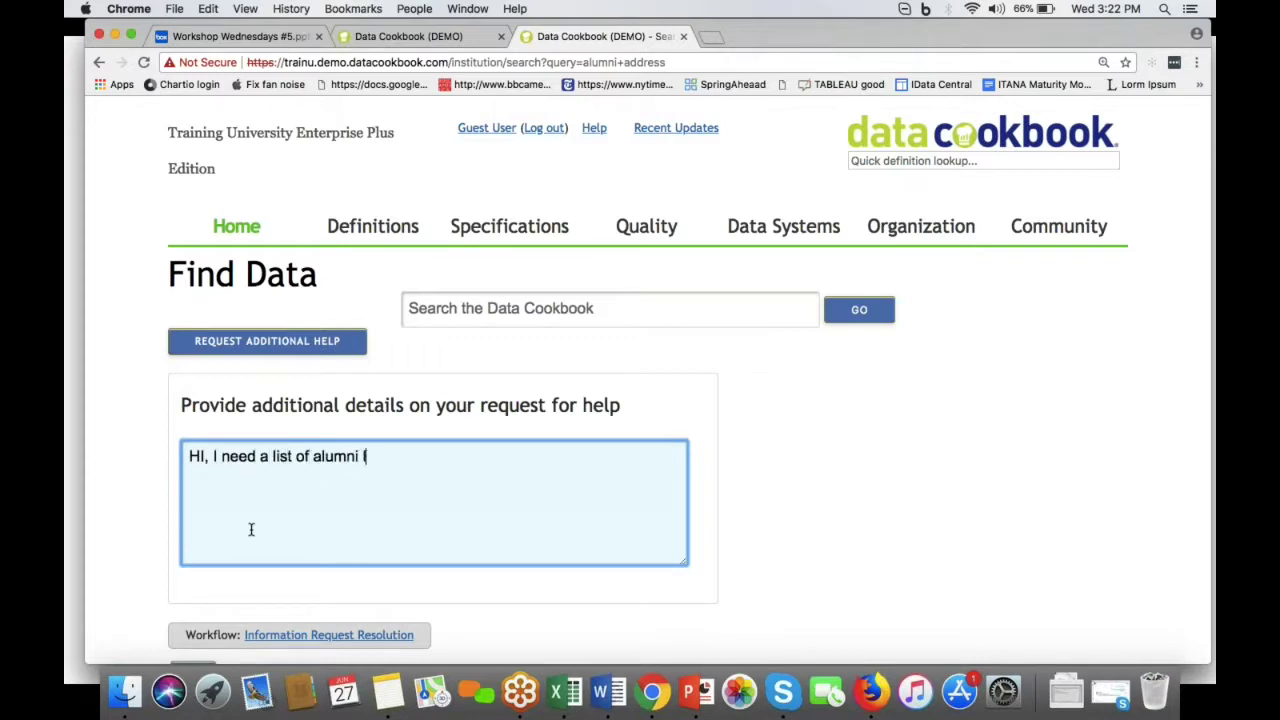
pyautogui.write('living in the metro Chicago and metro Denver area.  I need name, email contact, zip code, and date of last refresh of their alumni record.')
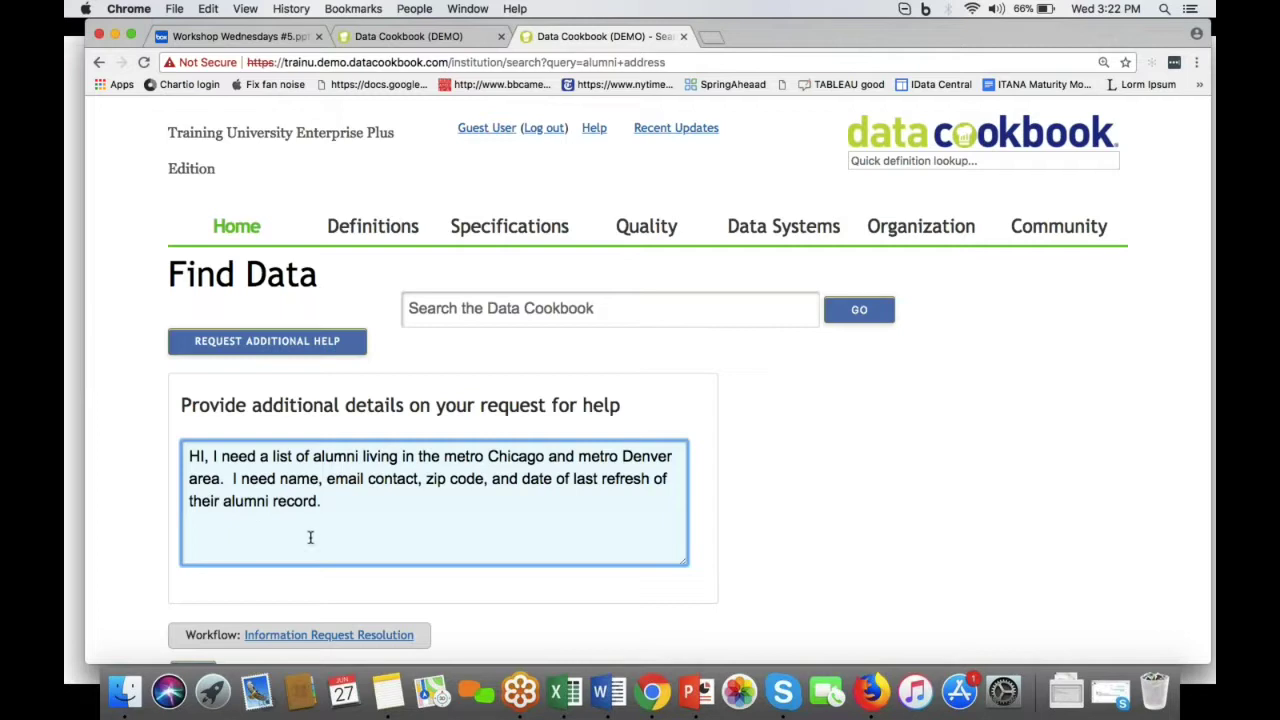
pyautogui.scroll(-4, 310, 537)
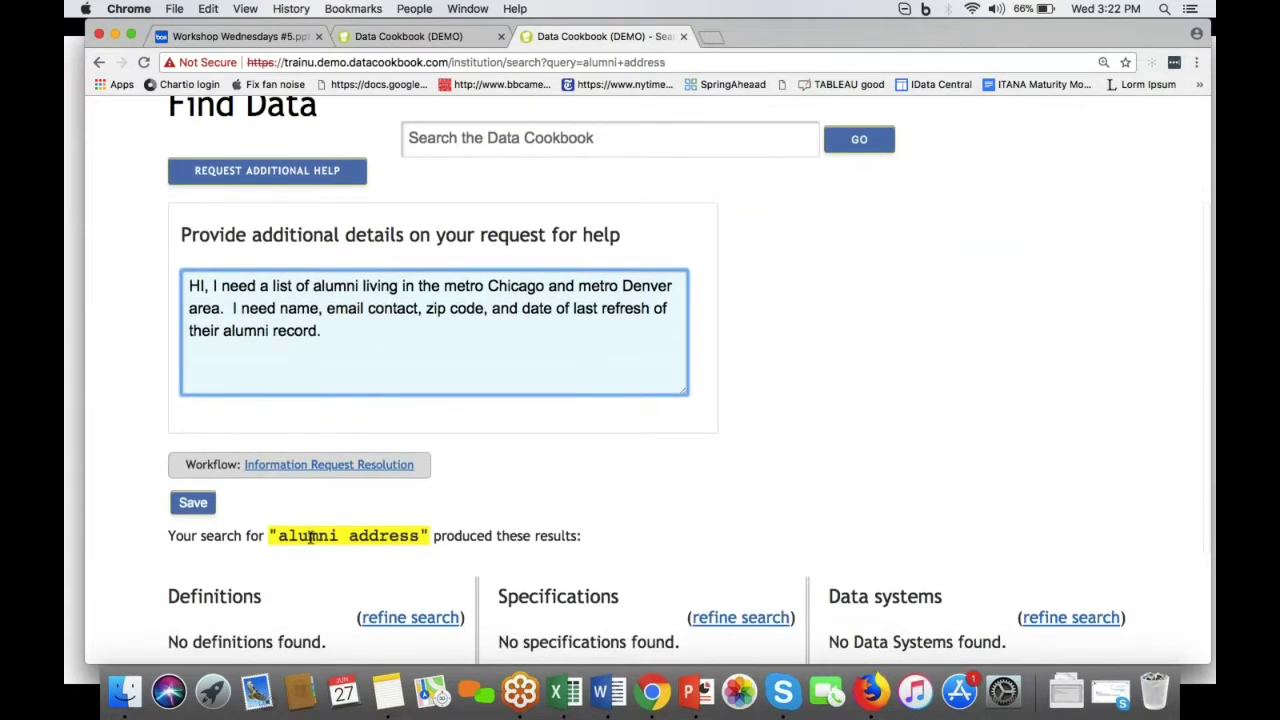
pyautogui.click(199, 503)
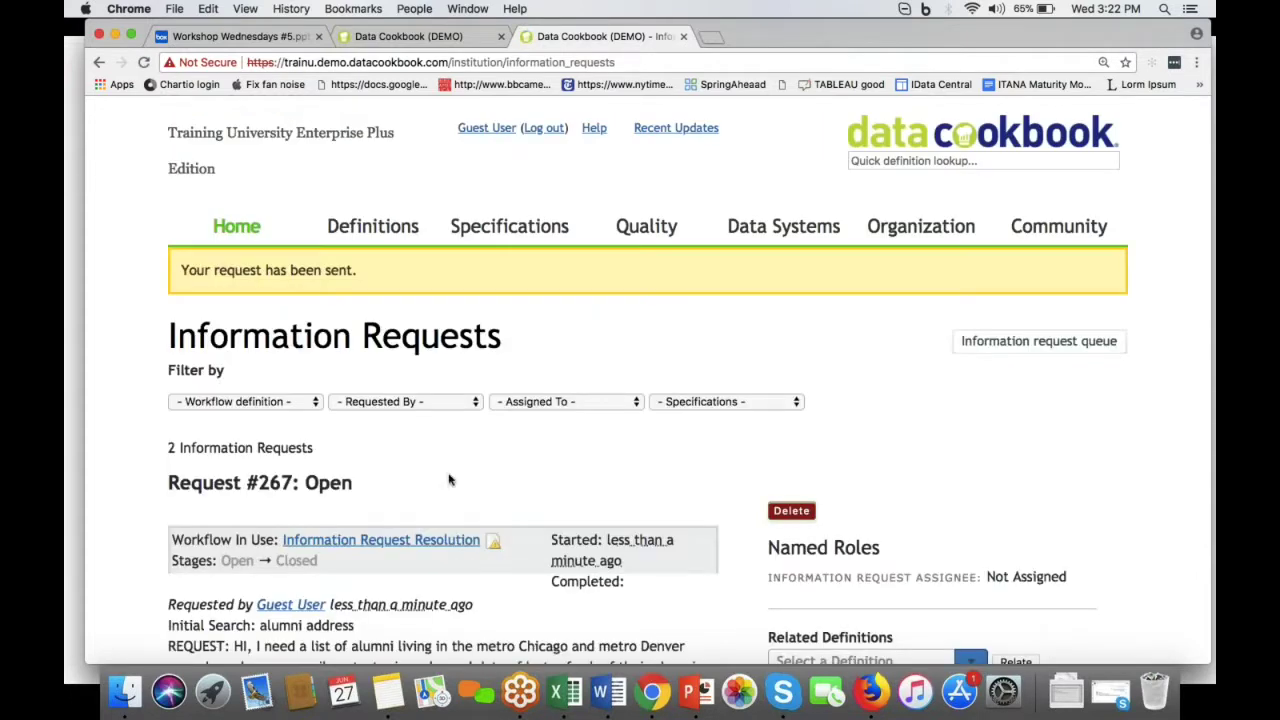
pyautogui.scroll(-4, 450, 480)
pyautogui.scroll(-2, 450, 480)
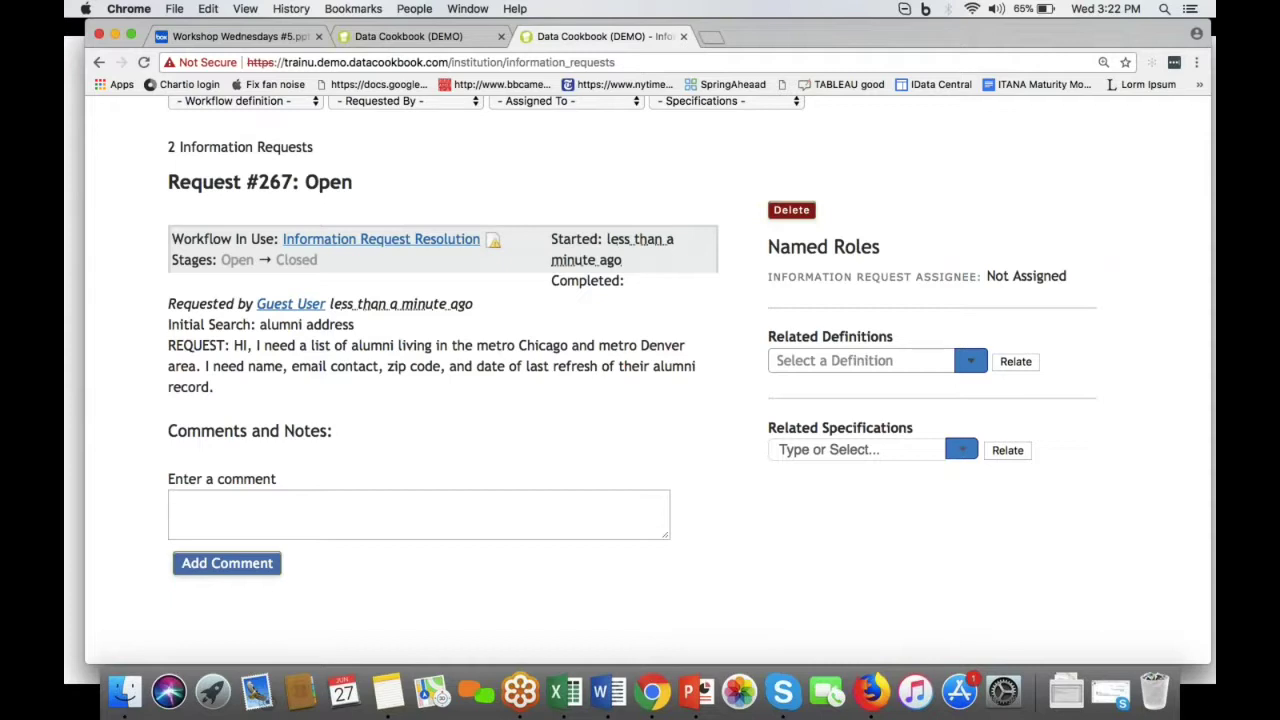
pyautogui.scroll(1, 633, 349)
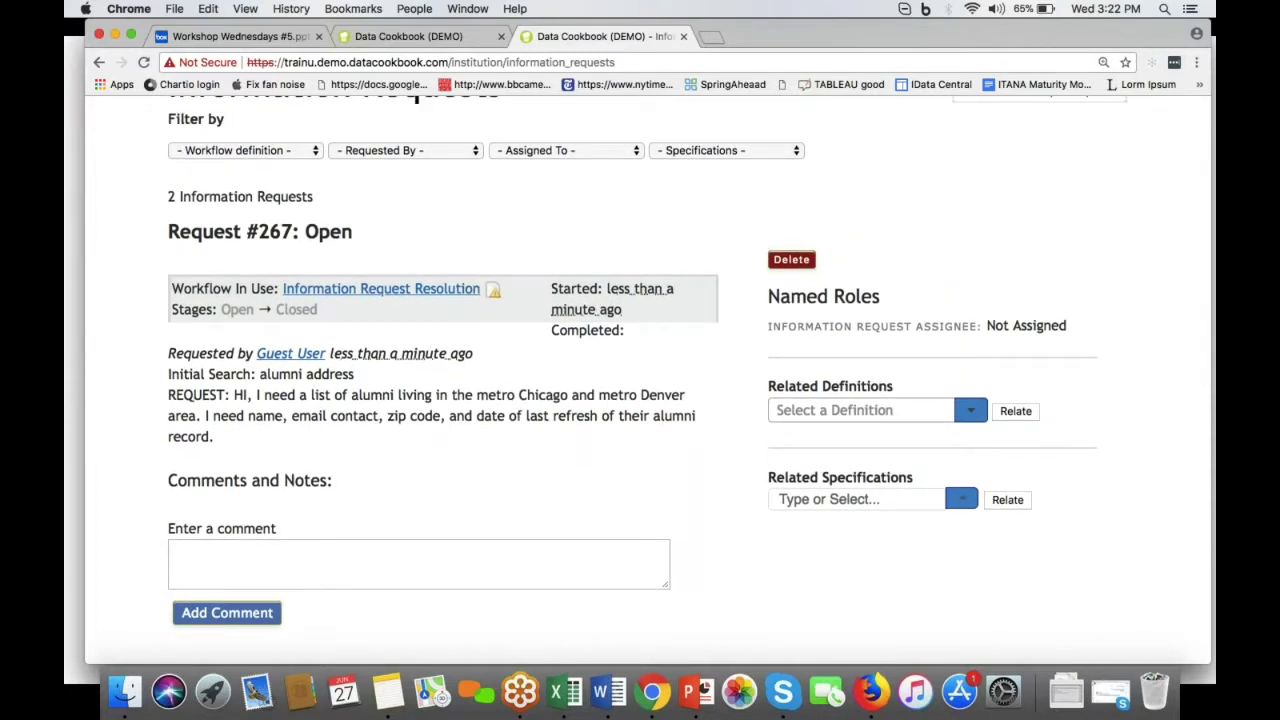
pyautogui.moveTo(412, 300)
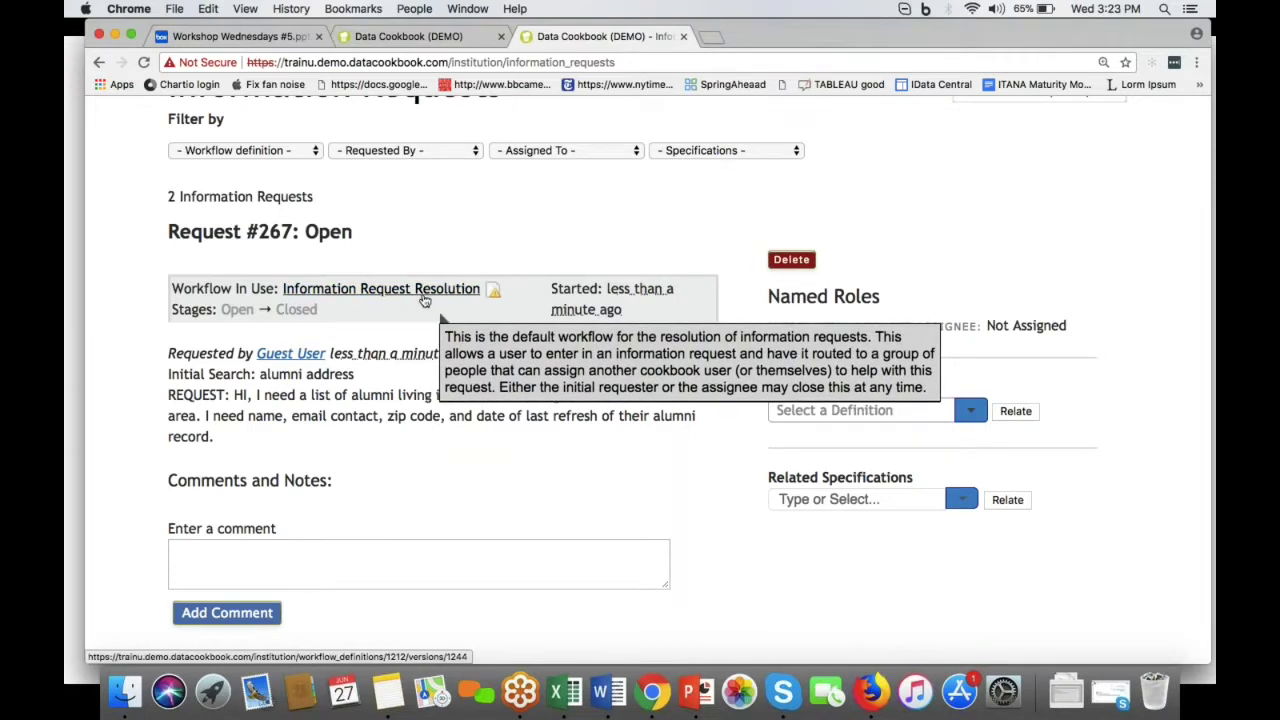
pyautogui.scroll(5, 640, 400)
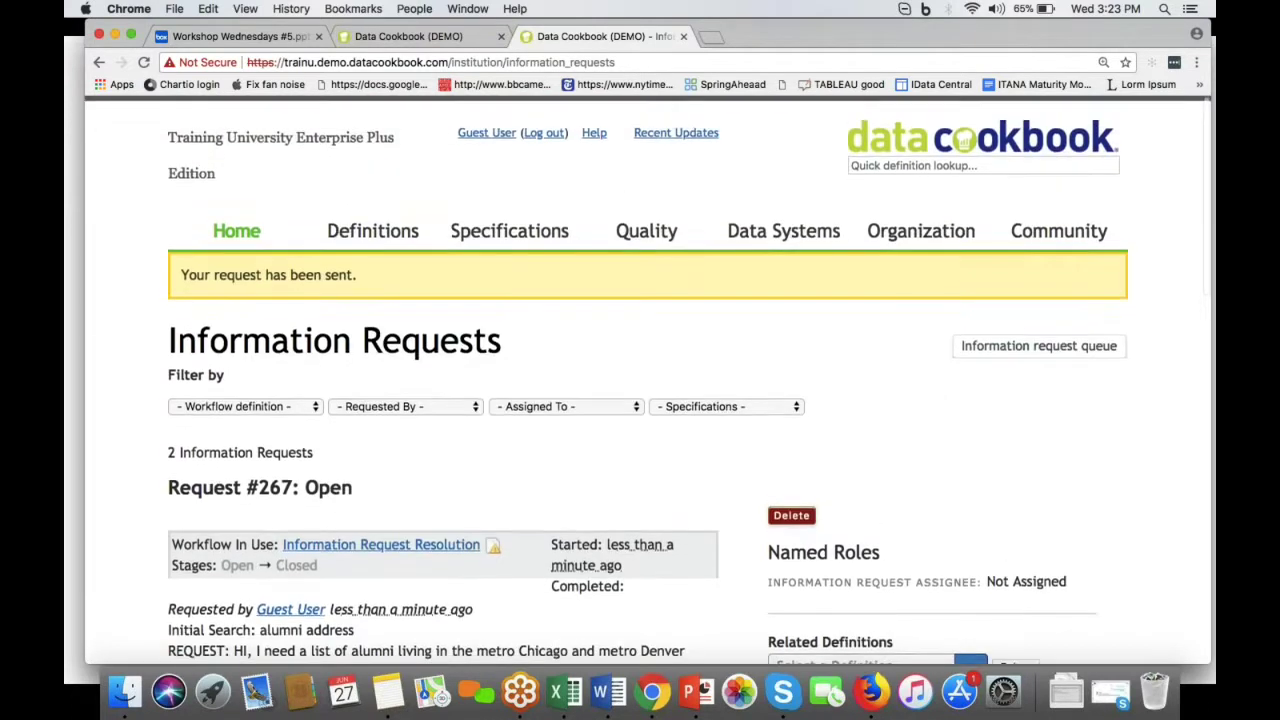
pyautogui.click(545, 128)
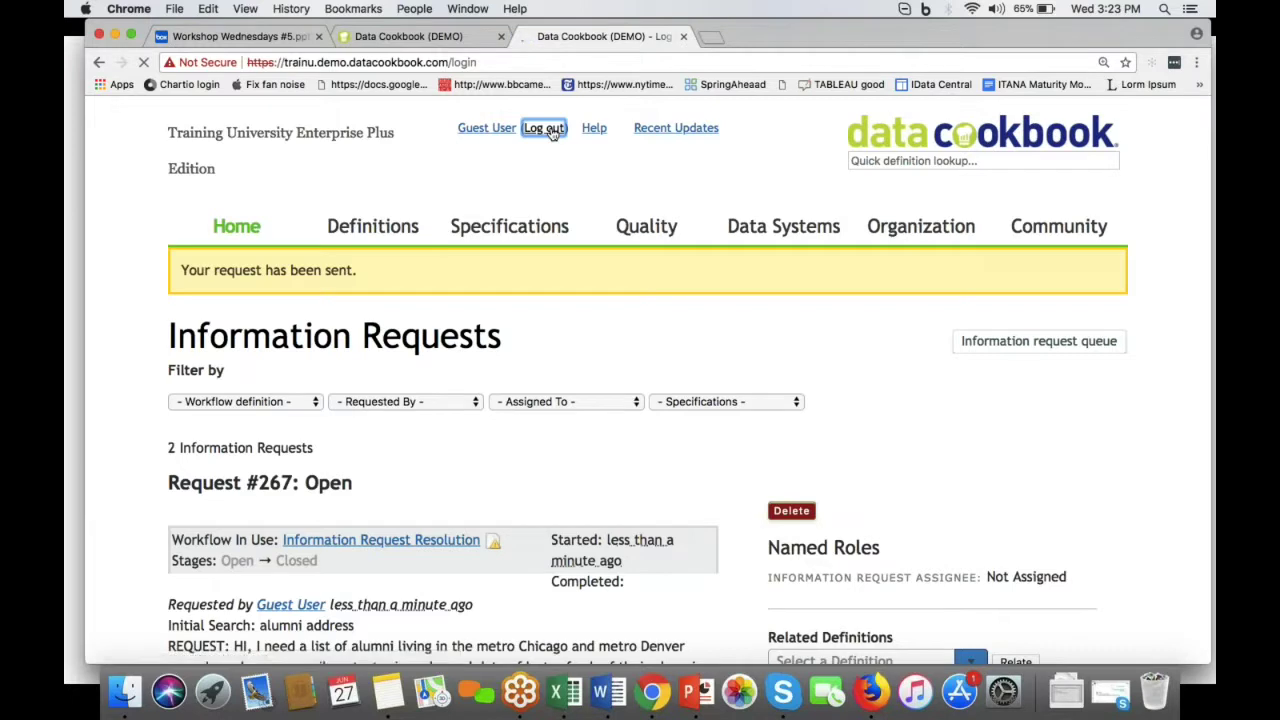
# Step: Log in with the administrator account's login name and password
pyautogui.click(390, 440)
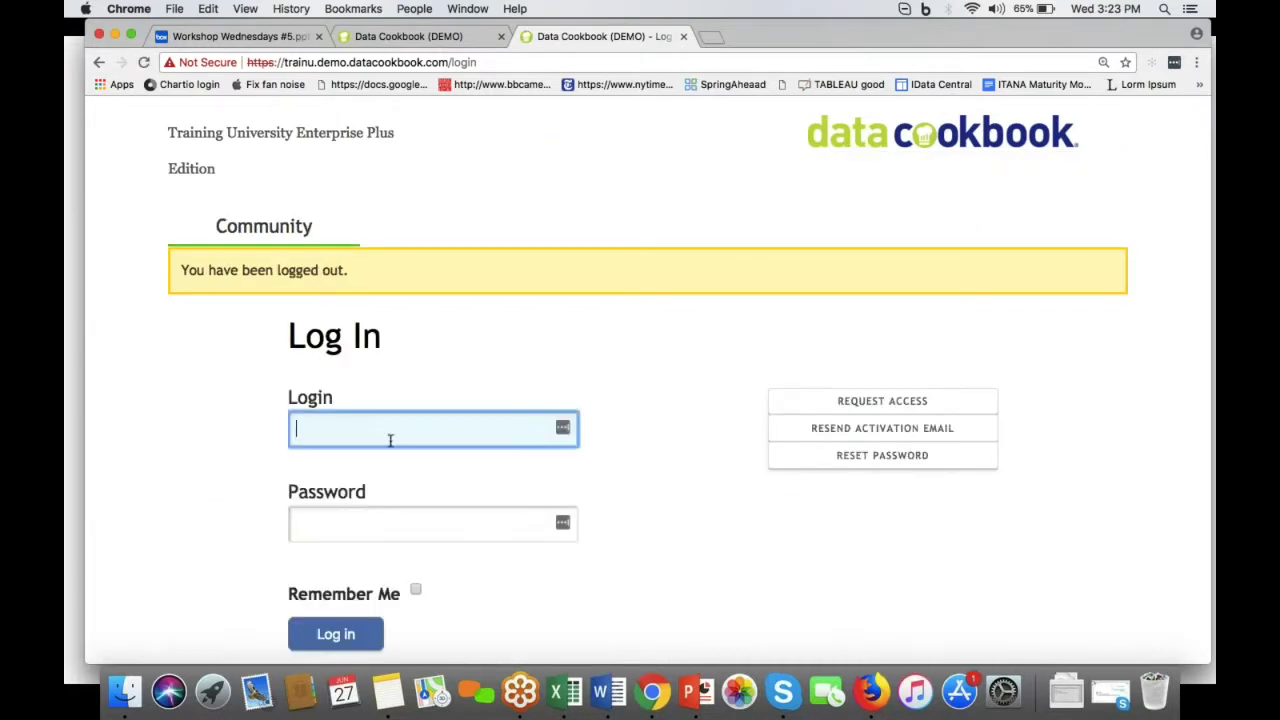
pyautogui.write('jadmin')
pyautogui.press('Tab')
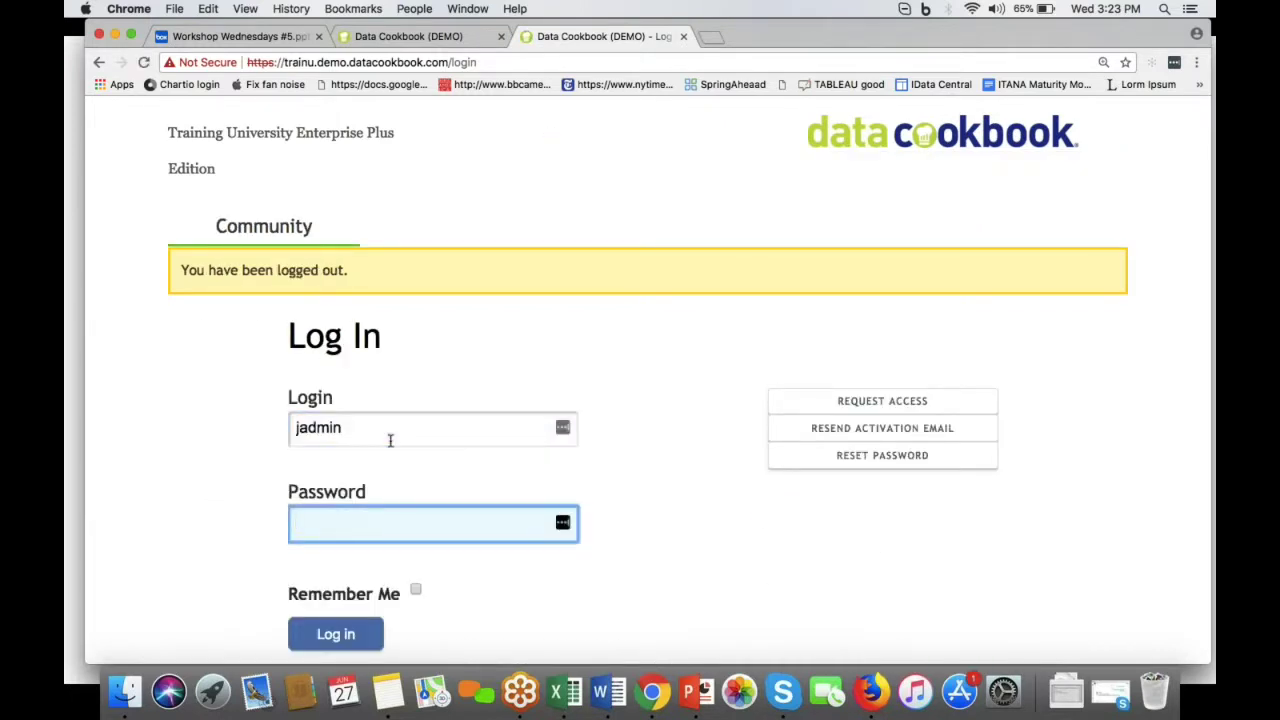
pyautogui.write('••••••••••')
pyautogui.click(336, 634)
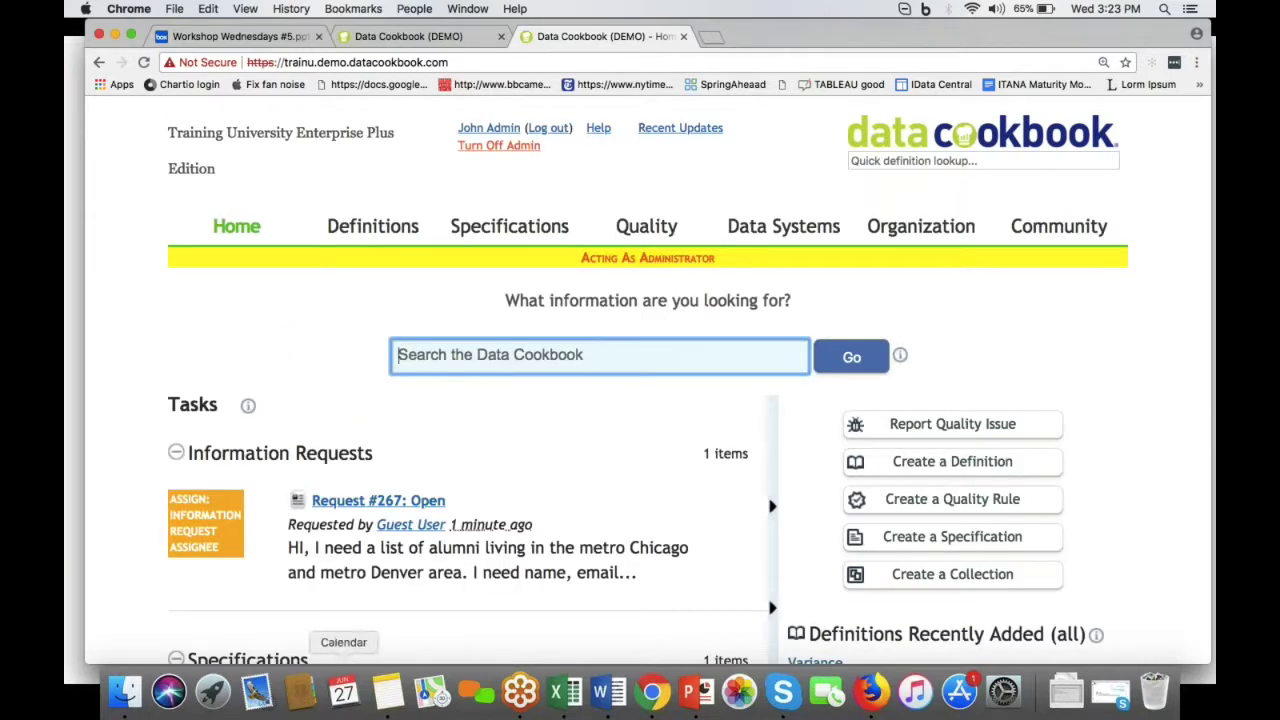
# Step: Open Request #267 and assign a person to handle it
pyautogui.scroll(-5, 378, 500)
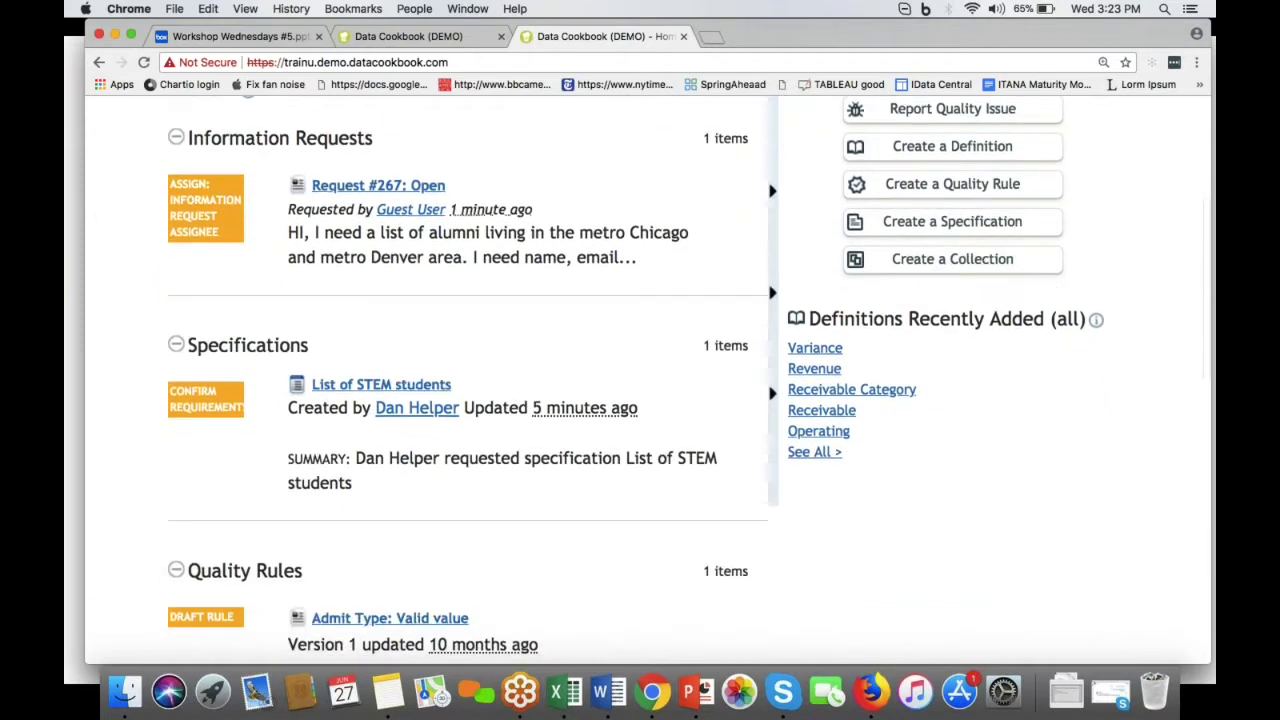
pyautogui.scroll(1, 410, 279)
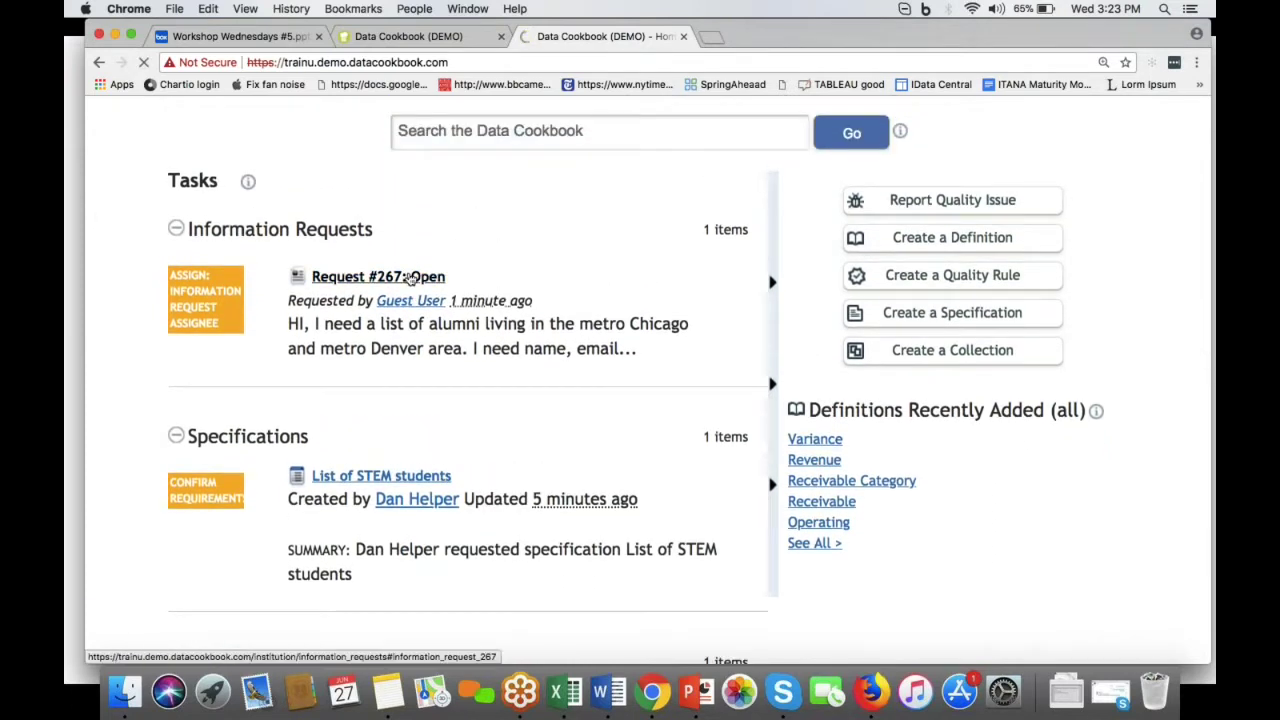
pyautogui.click(410, 279)
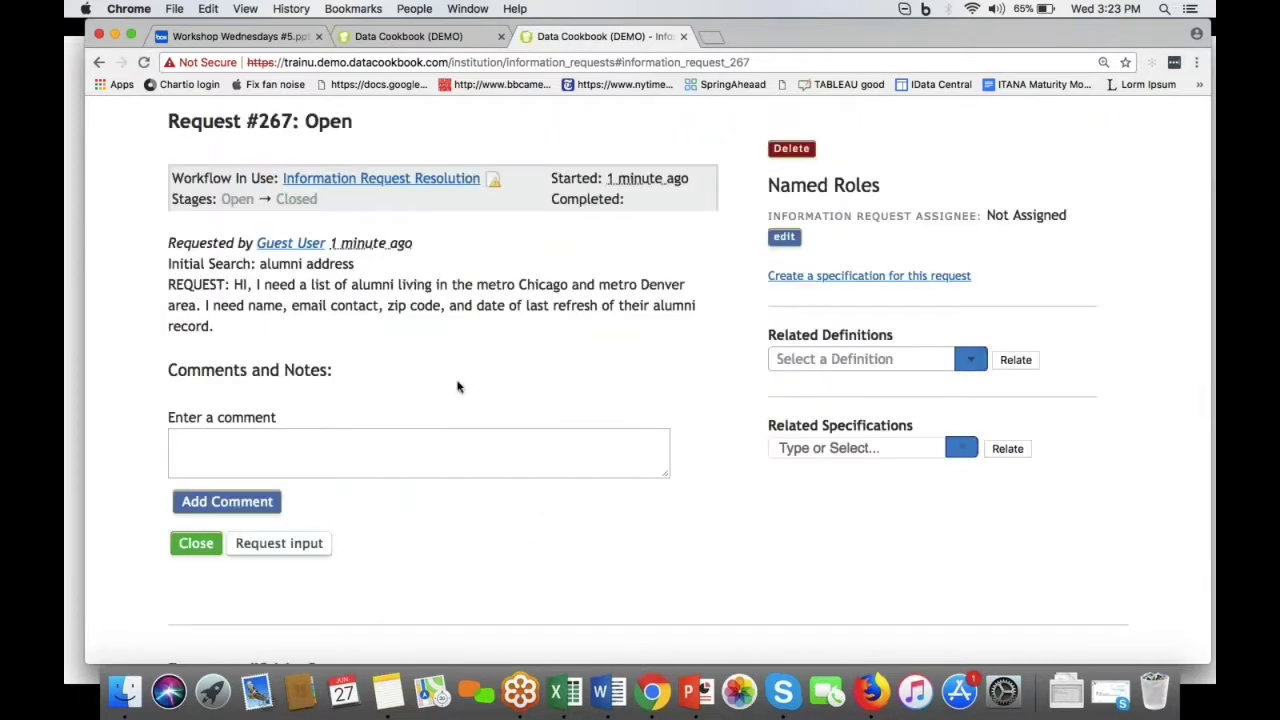
pyautogui.moveTo(435, 183)
pyautogui.click(781, 239)
pyautogui.click(843, 241)
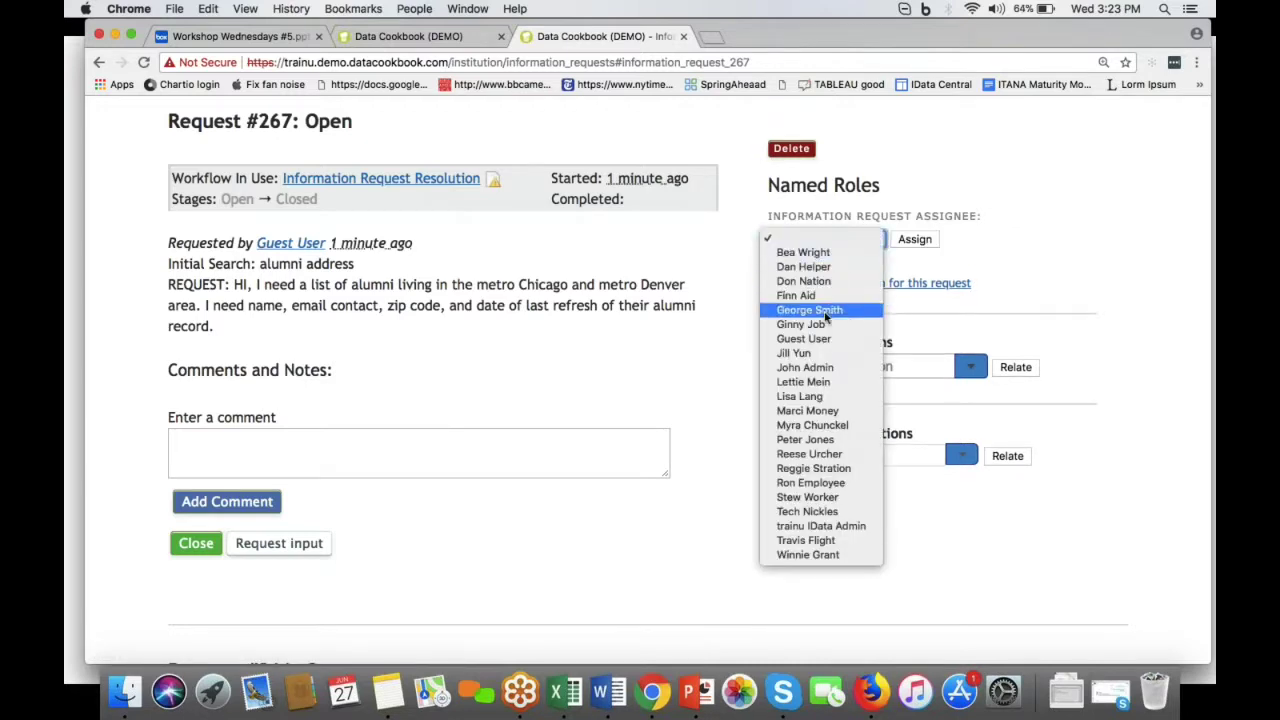
pyautogui.click(818, 353)
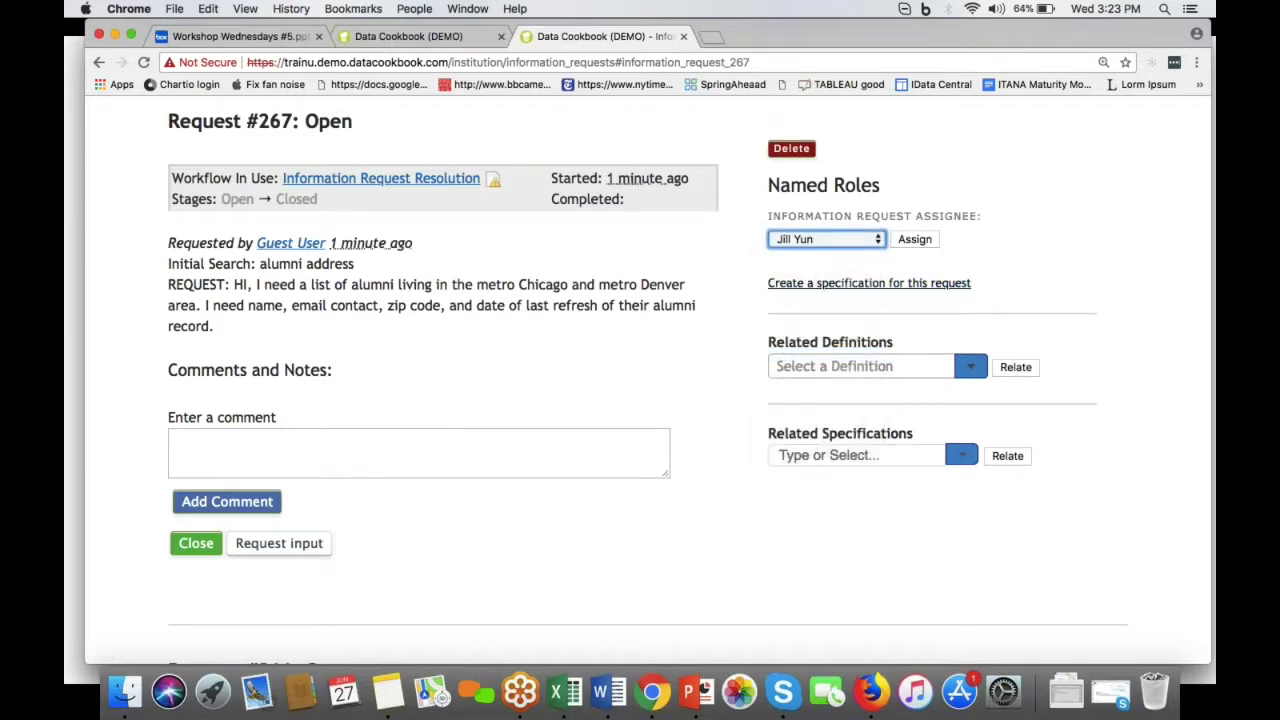
pyautogui.click(916, 240)
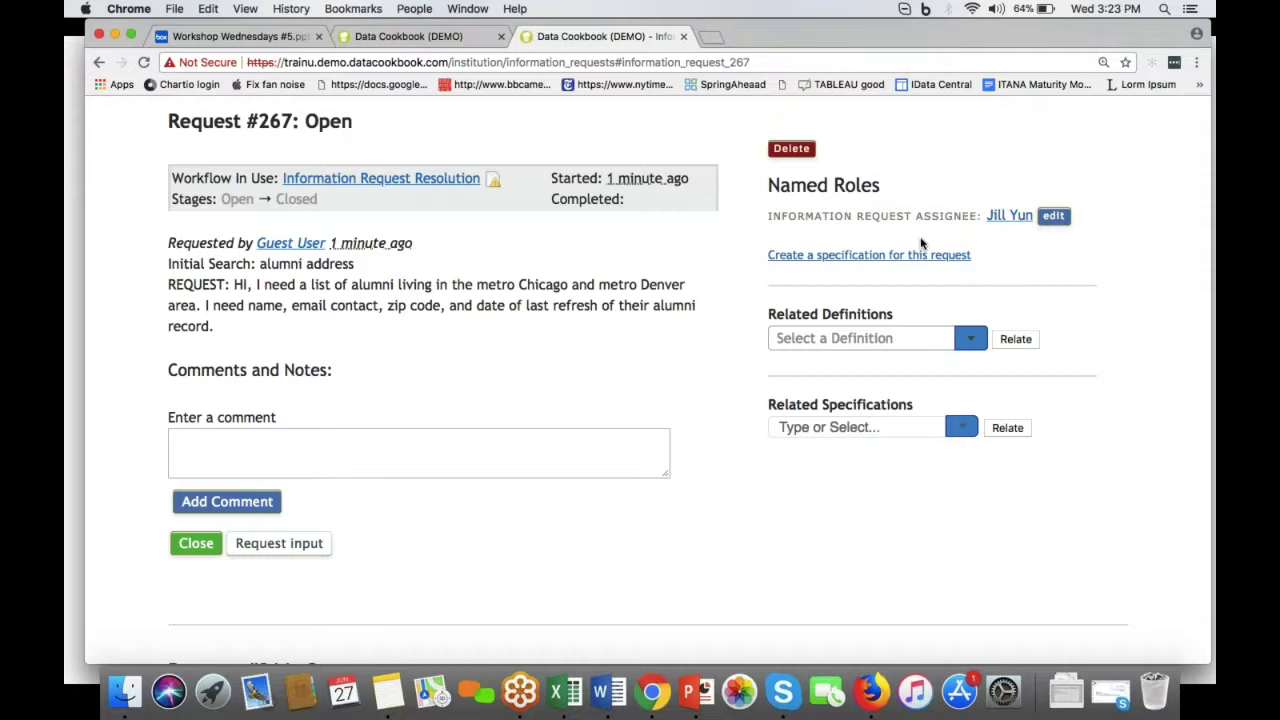
# Step: Log out of the administrator session
pyautogui.scroll(4, 600, 400)
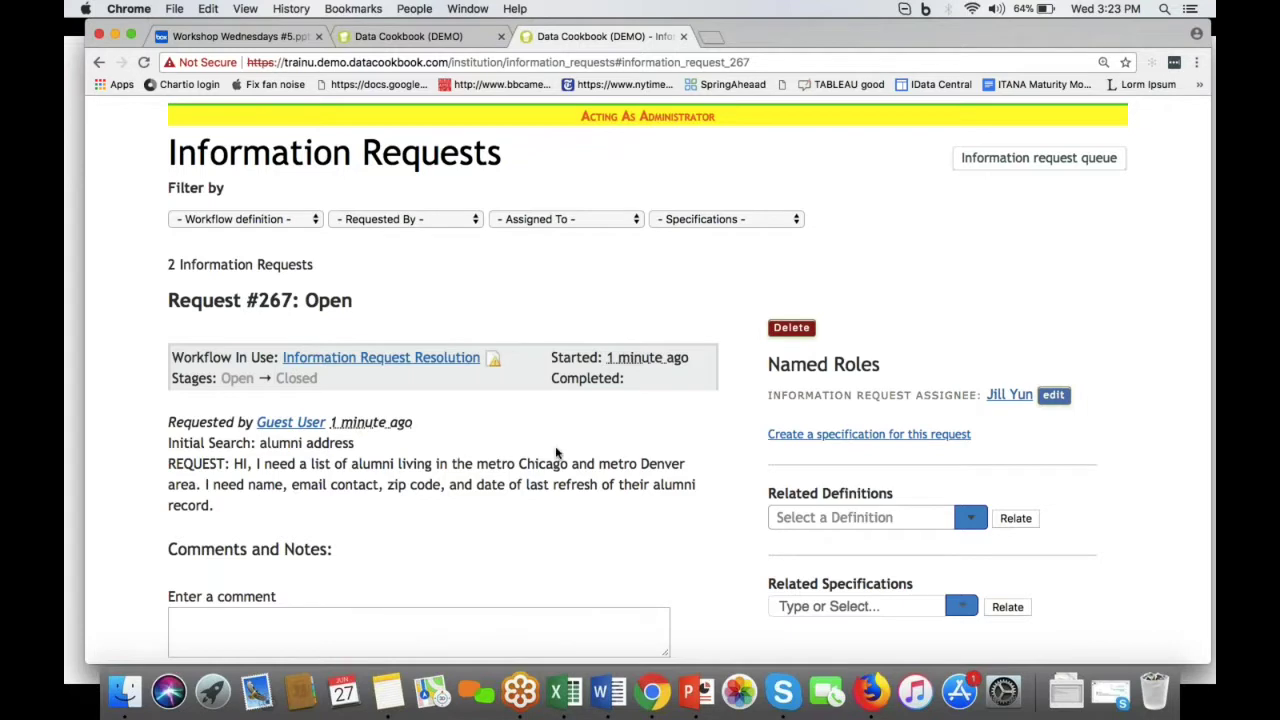
pyautogui.scroll(-1, 558, 456)
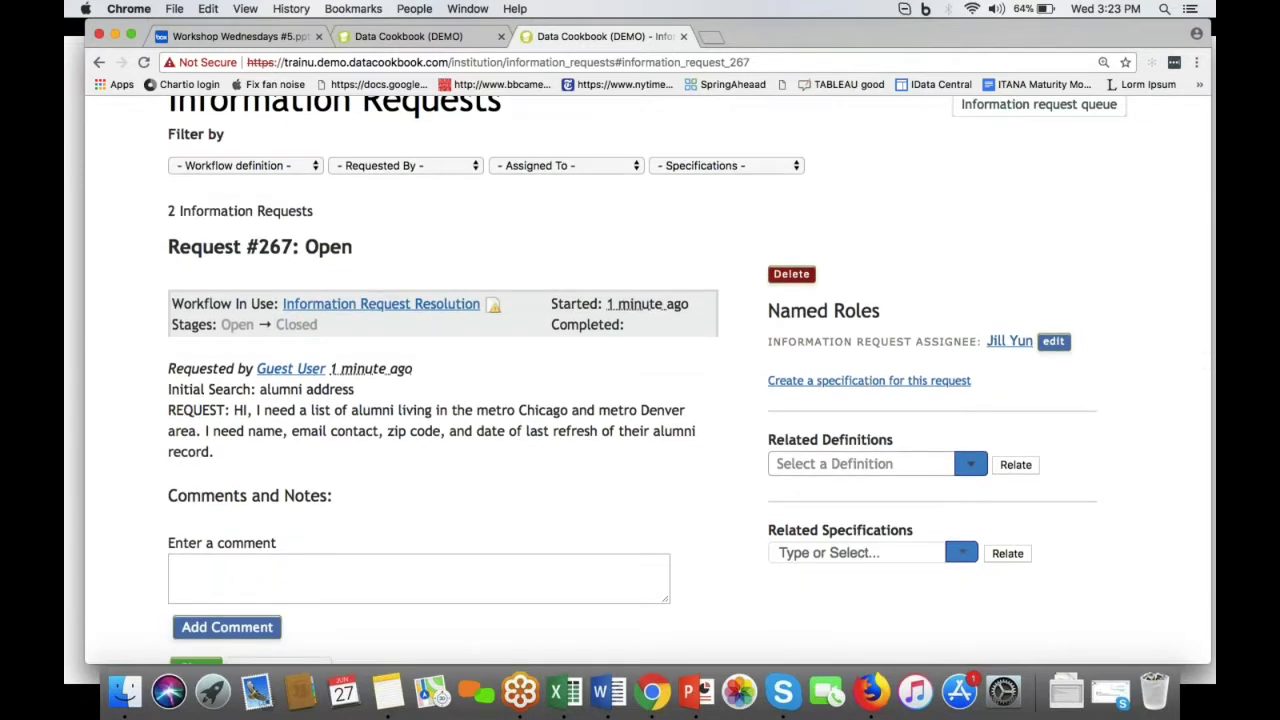
pyautogui.scroll(4, 648, 380)
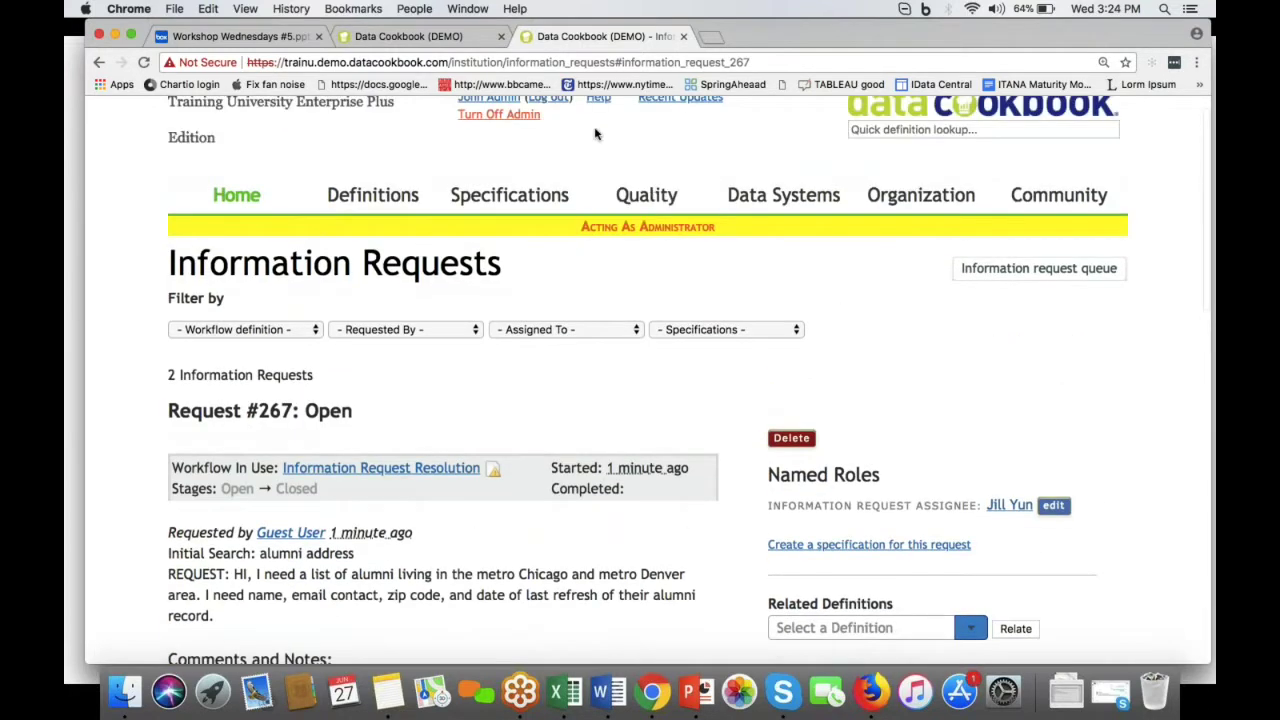
pyautogui.click(548, 128)
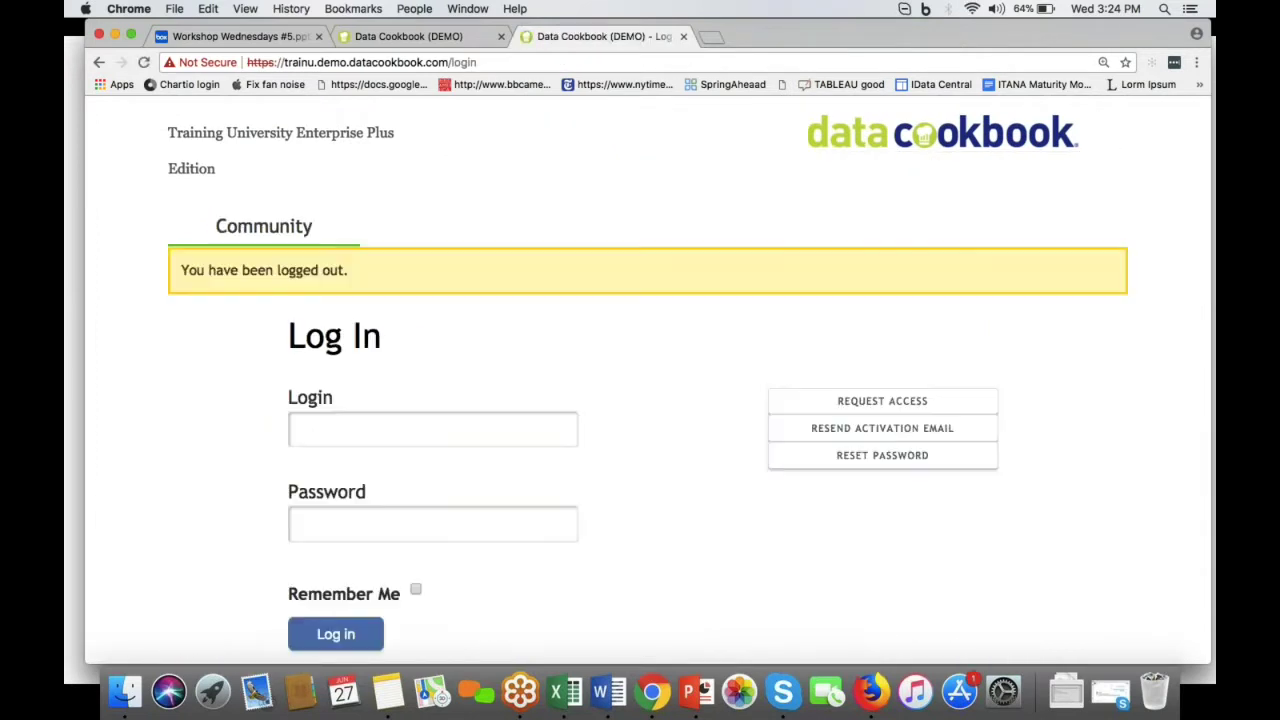
# Step: Sign in with the assigned user's login name and password
pyautogui.click(405, 442)
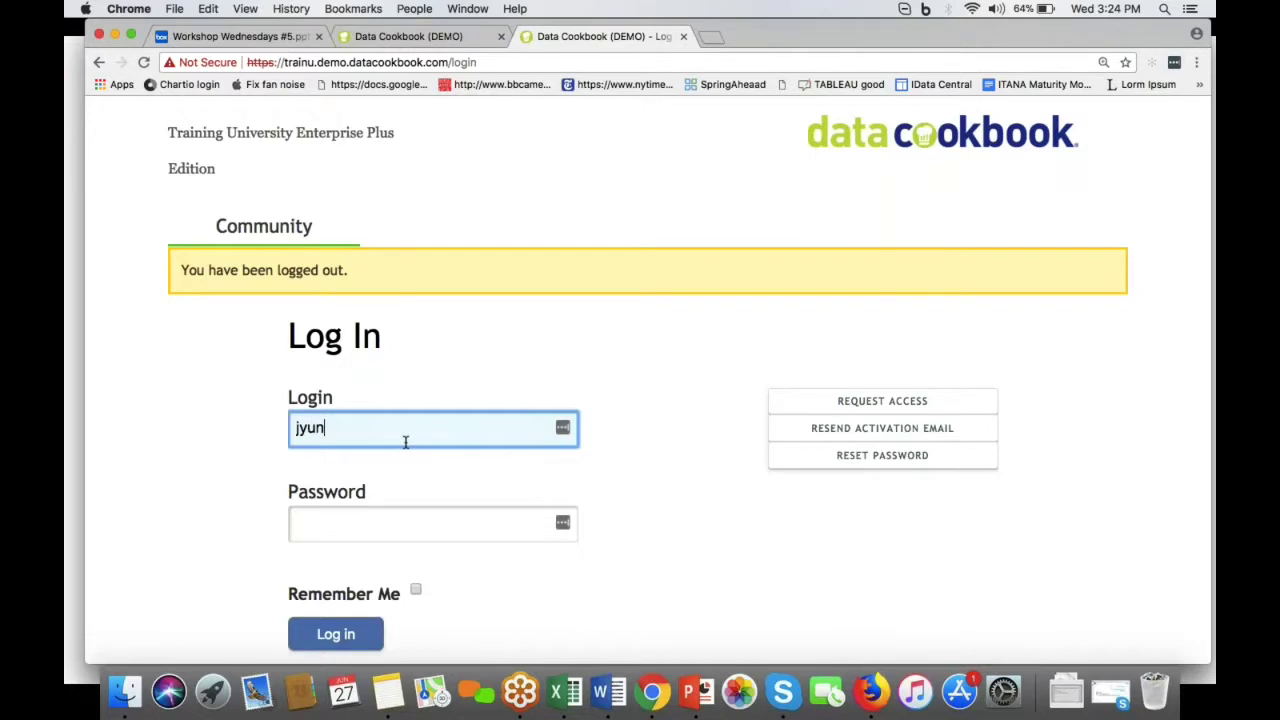
pyautogui.press('Tab')
pyautogui.write('••••••••••')
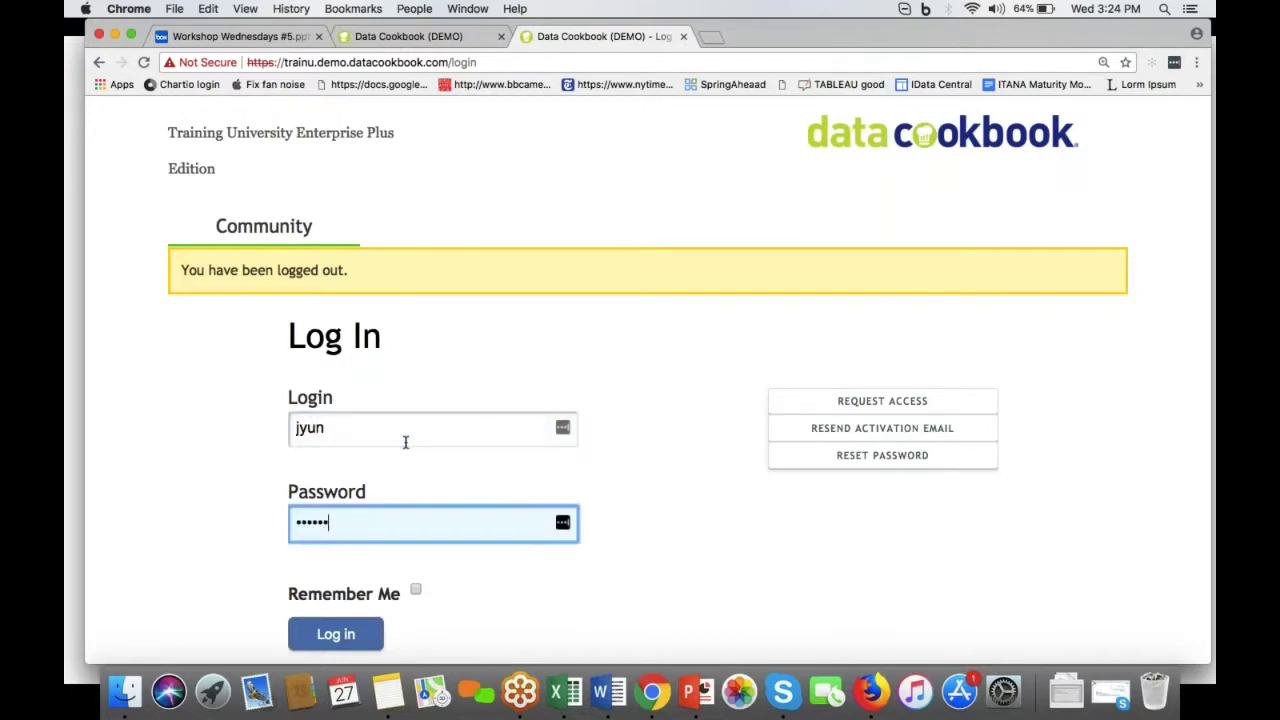
pyautogui.press('Return')
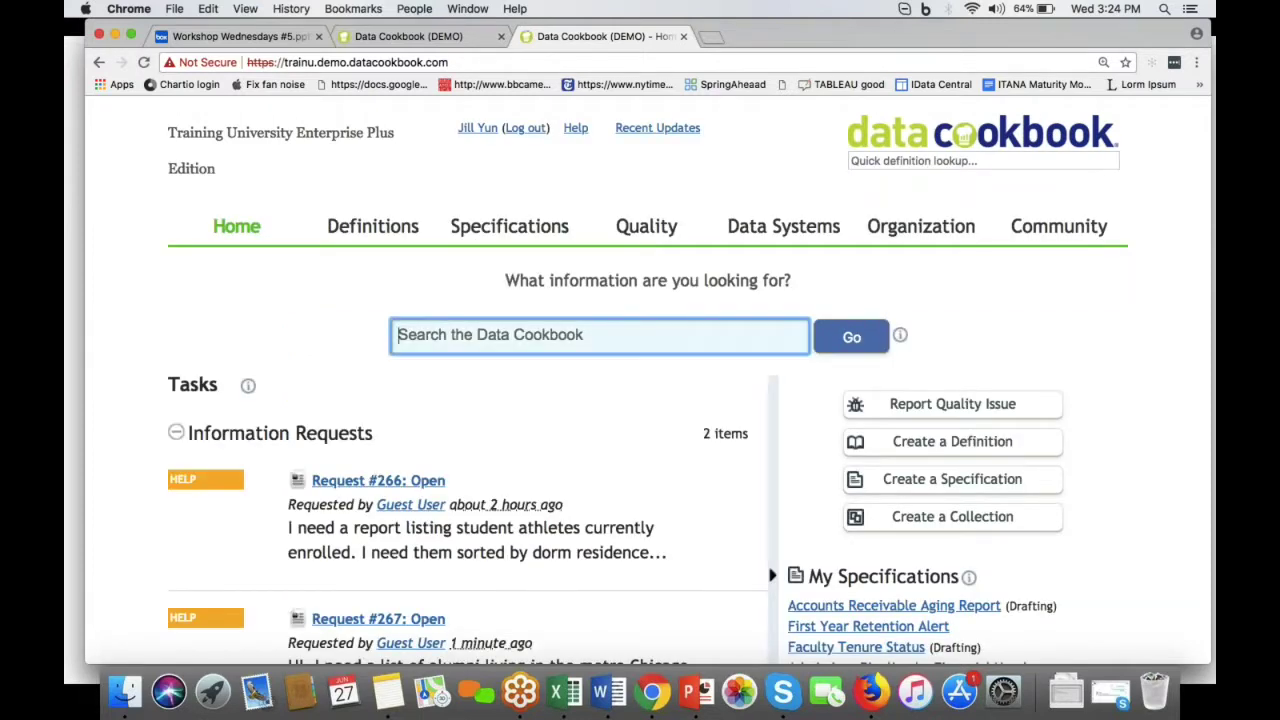
# Step: Open Request #267 from the assignee's Tasks list, review it, then sign out
pyautogui.scroll(-4, 640, 400)
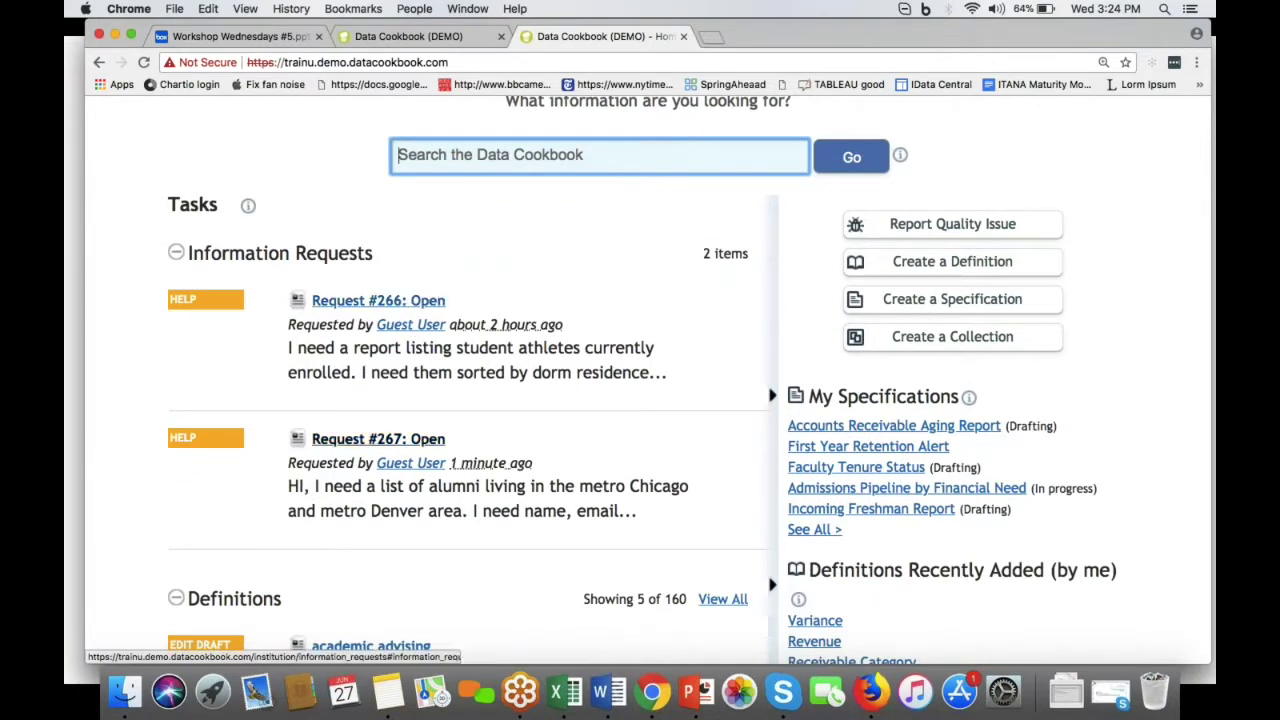
pyautogui.click(370, 441)
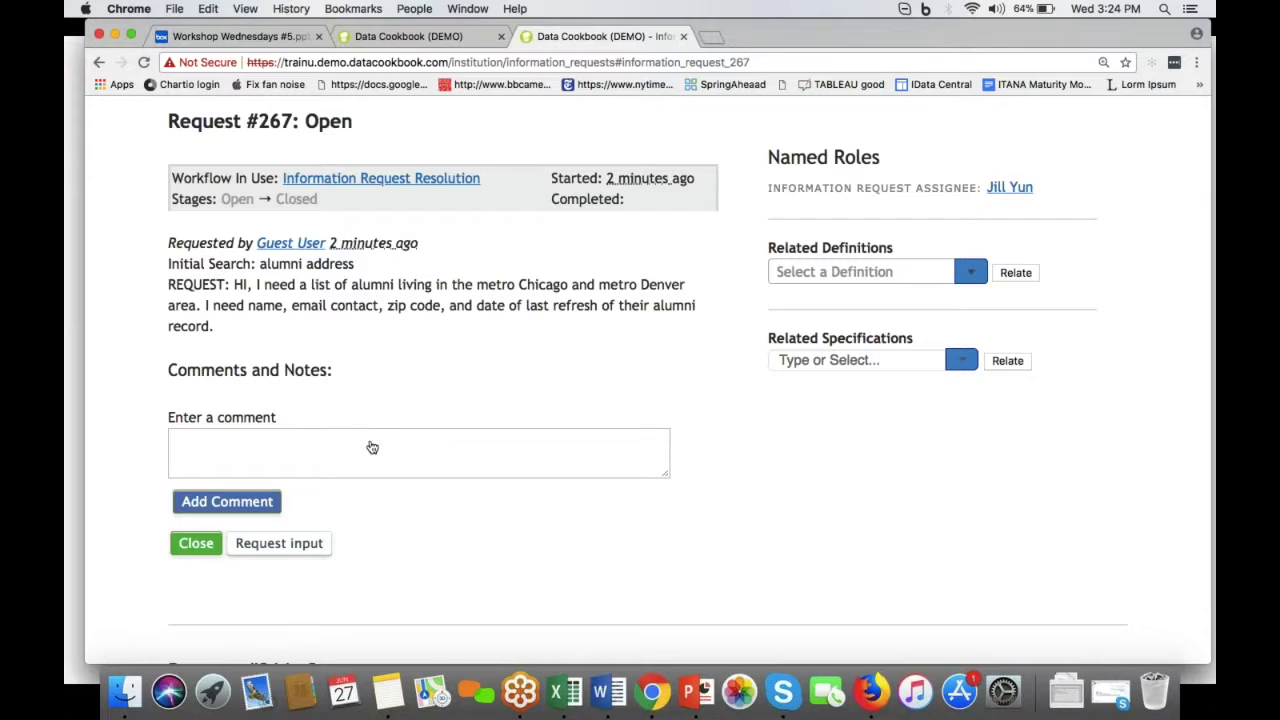
pyautogui.scroll(2, 372, 447)
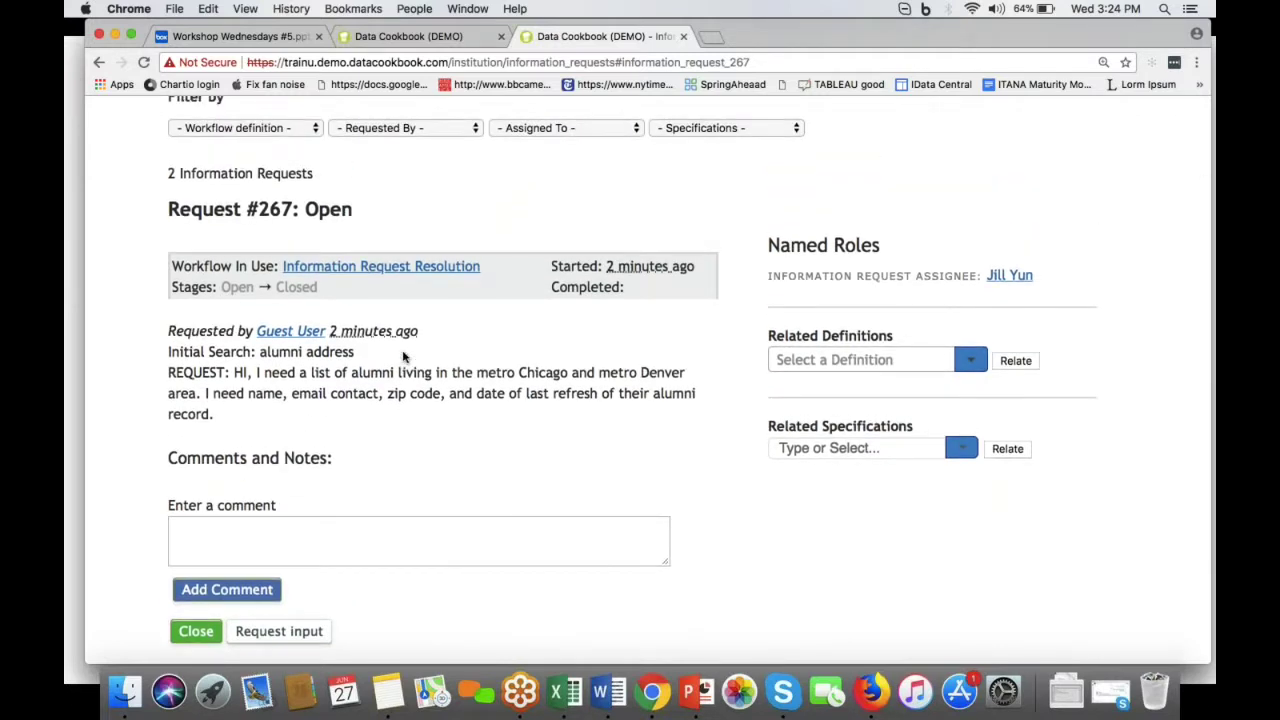
pyautogui.scroll(3, 404, 357)
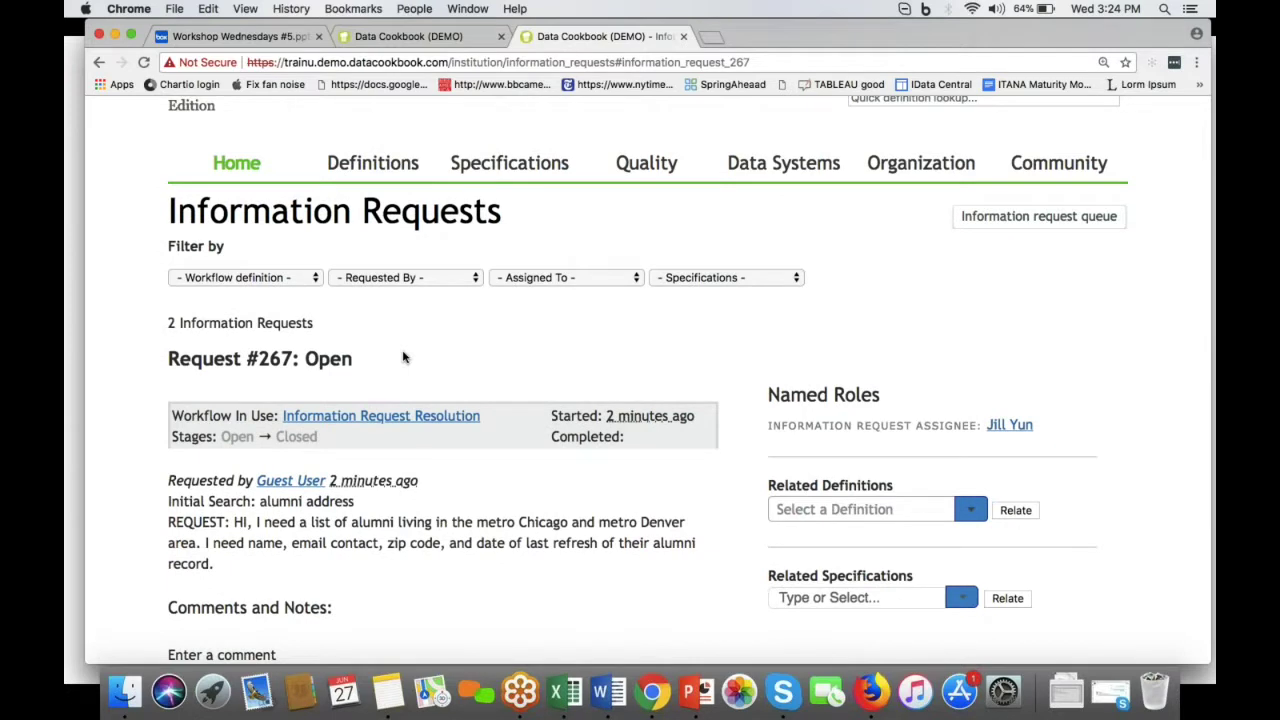
pyautogui.scroll(-3, 410, 463)
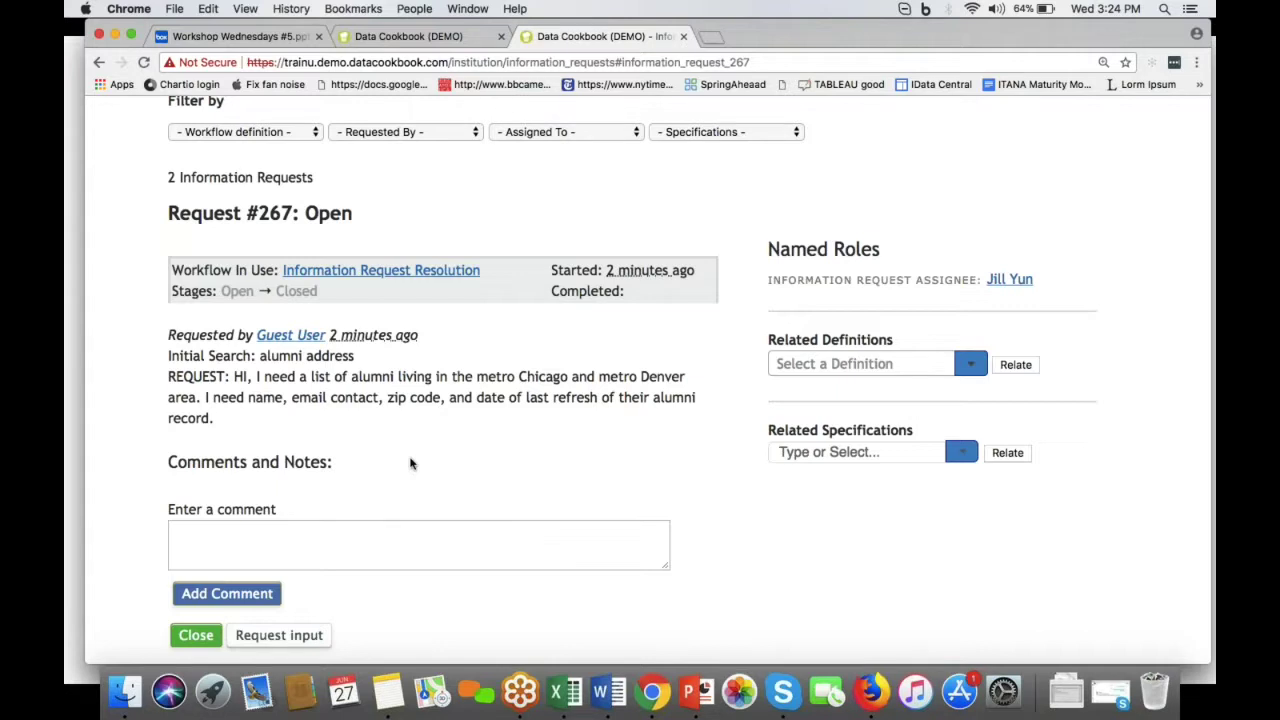
pyautogui.scroll(3, 419, 443)
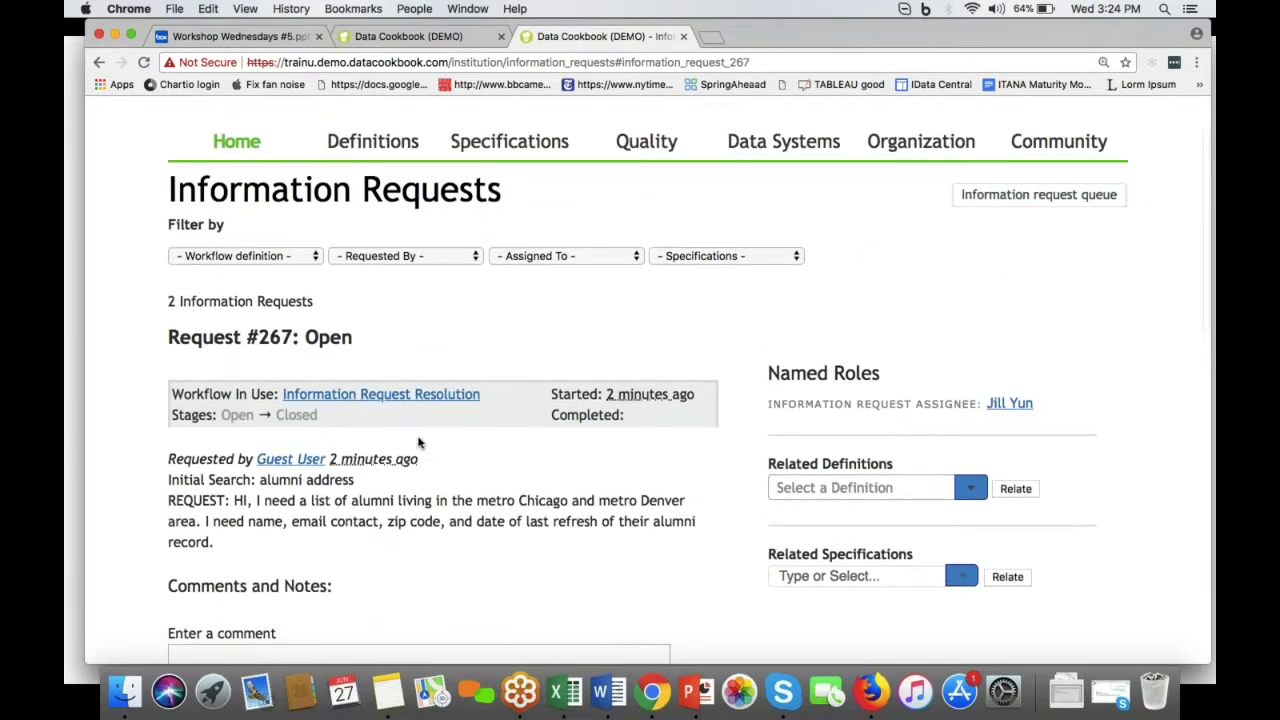
pyautogui.scroll(-3, 419, 443)
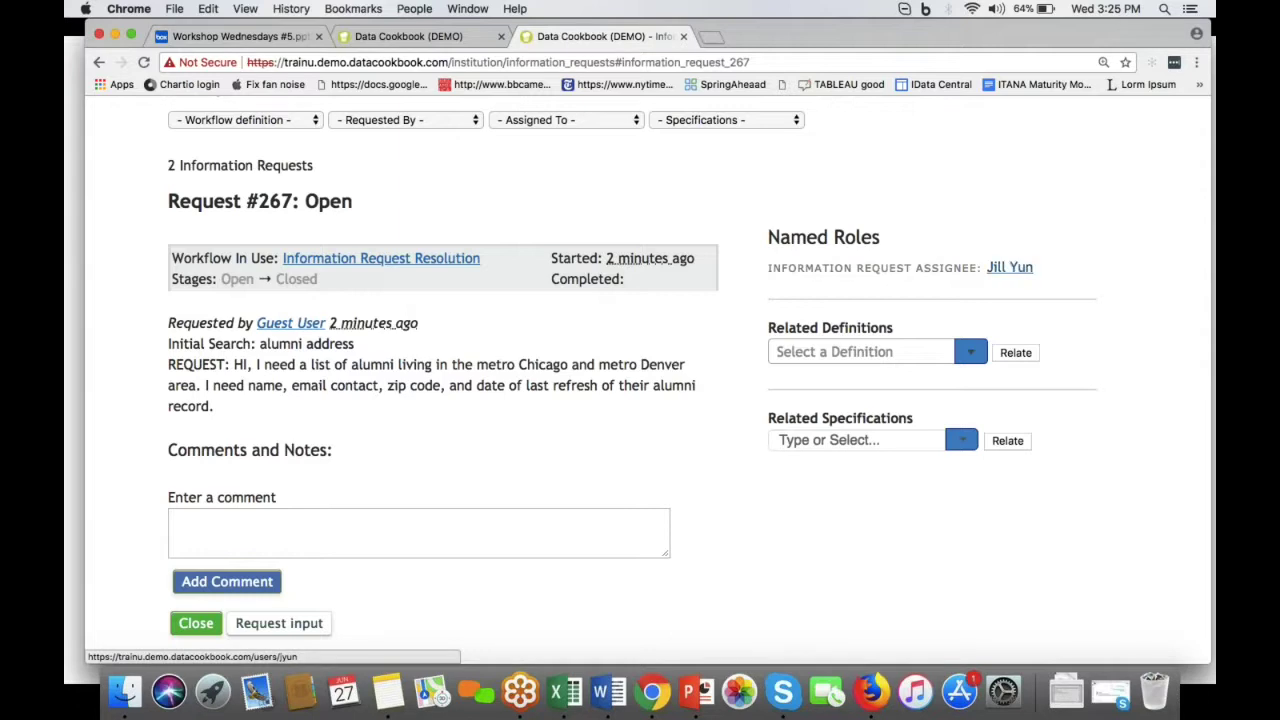
pyautogui.scroll(5, 640, 400)
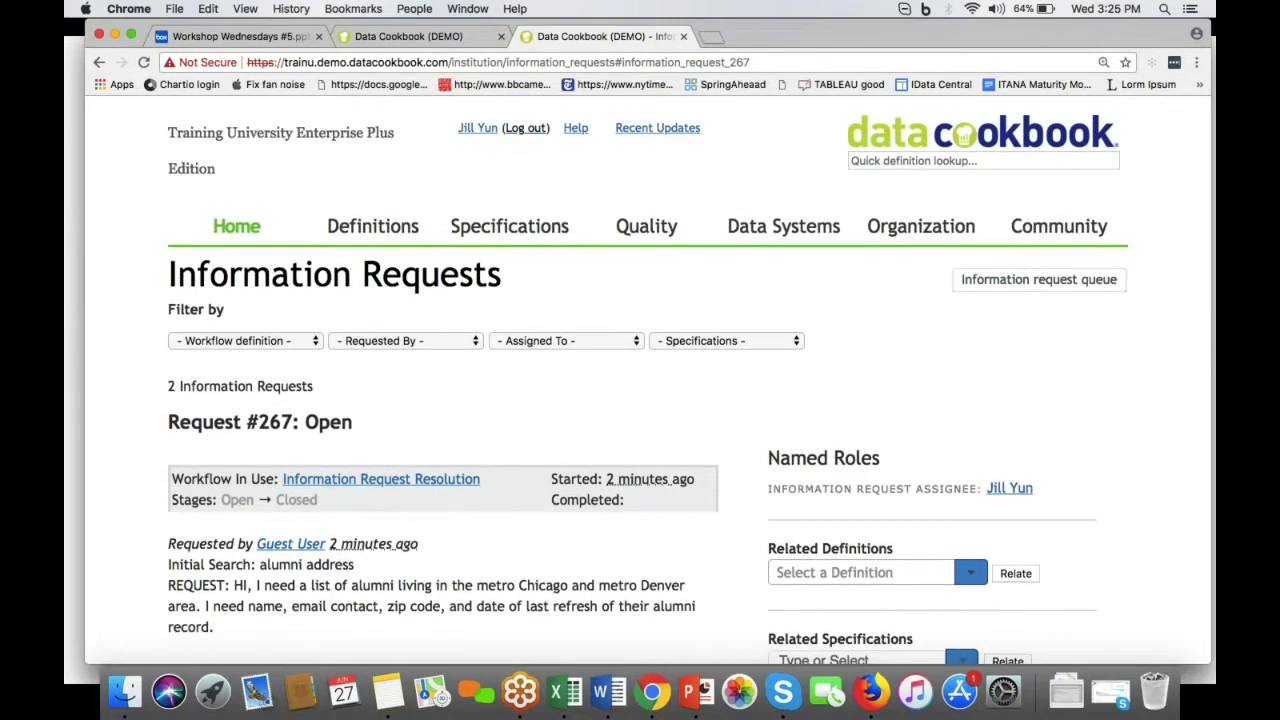
pyautogui.click(527, 128)
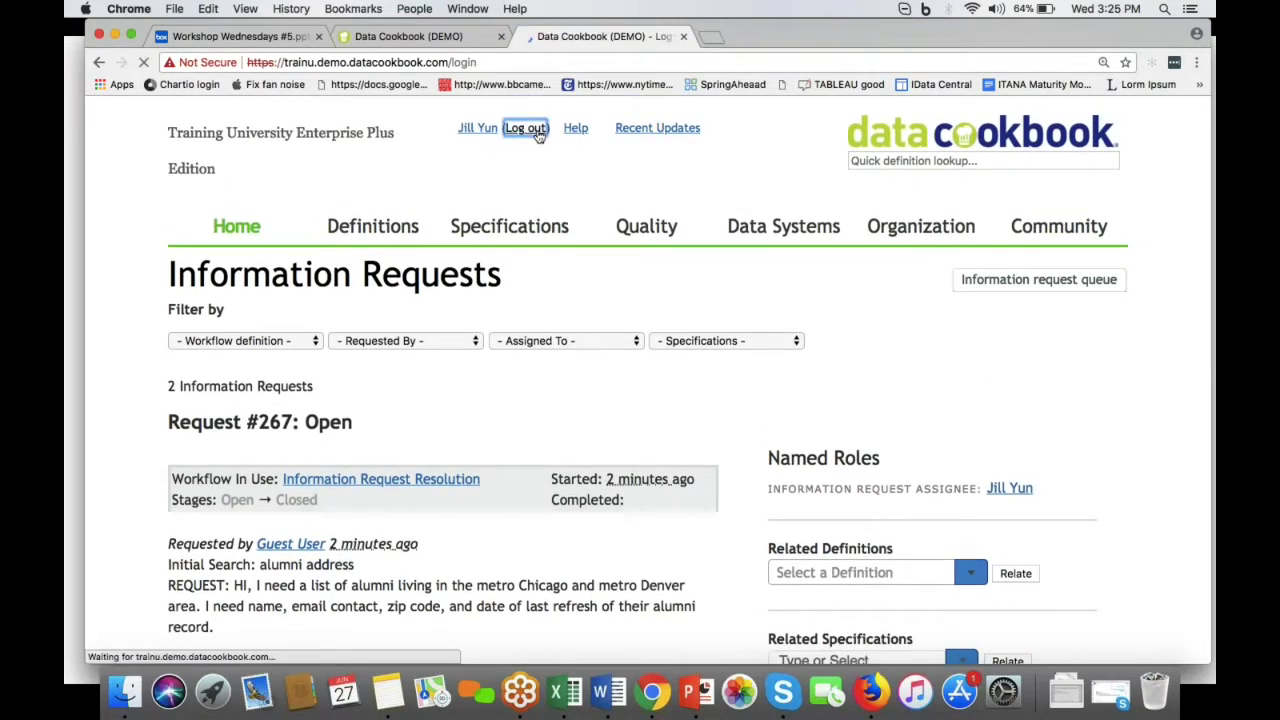
# Step: Sign back in with the administrator account's login name and password
pyautogui.click(383, 431)
pyautogui.write('john')
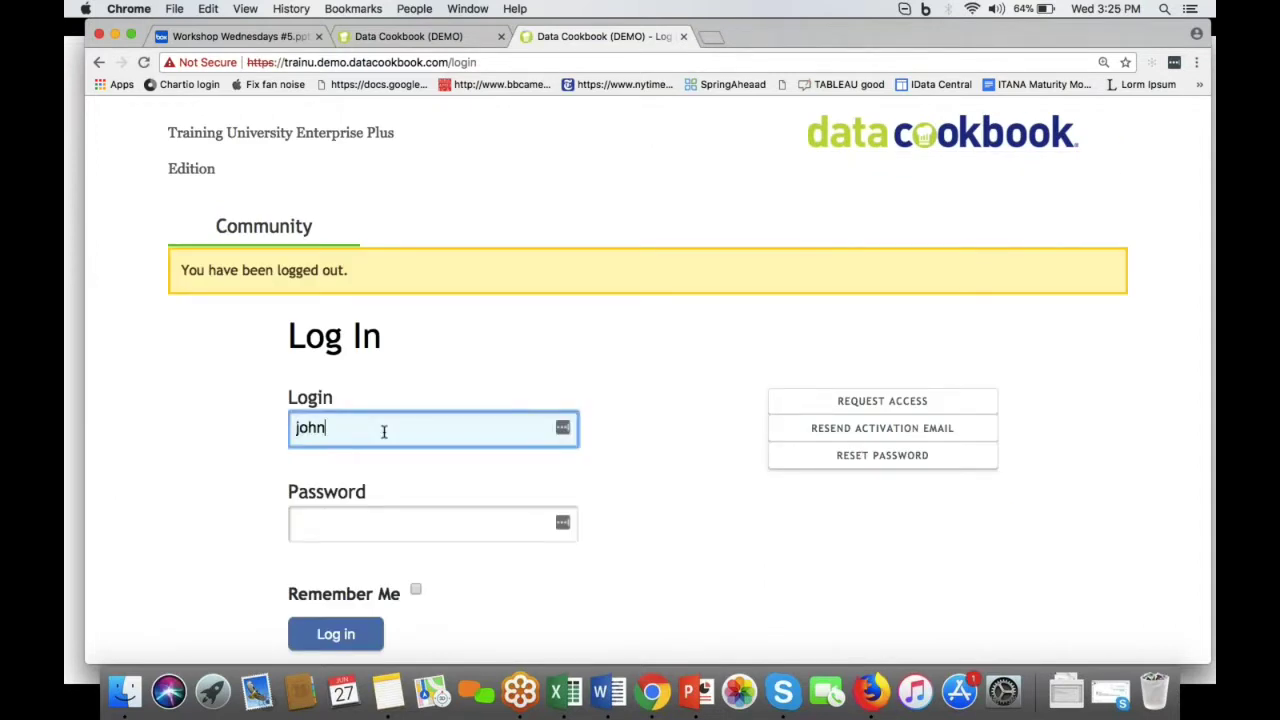
pyautogui.press('BackSpace')
pyautogui.press('BackSpace')
pyautogui.press('BackSpace')
pyautogui.write('admin')
pyautogui.press('Tab')
pyautogui.write('••••••••••')
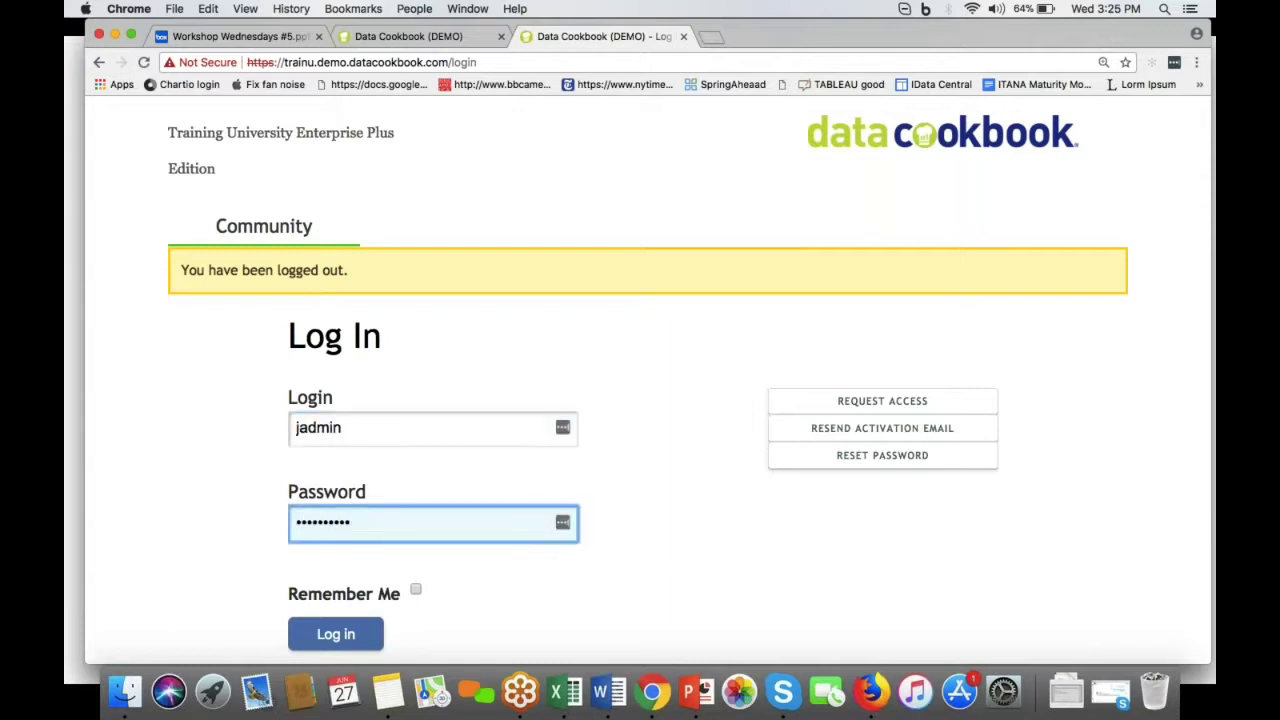
pyautogui.click(323, 640)
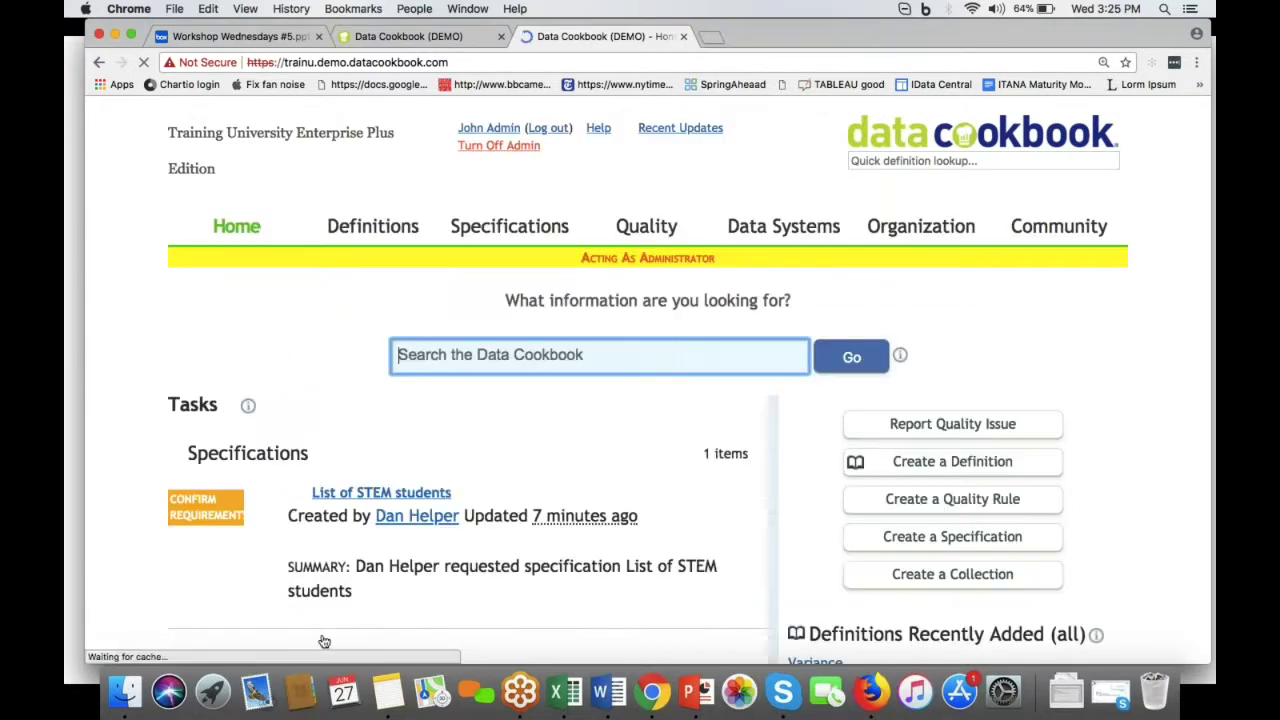
# Step: Go to Information Requests through the Home tab's dropdown menu
pyautogui.scroll(-5, 466, 492)
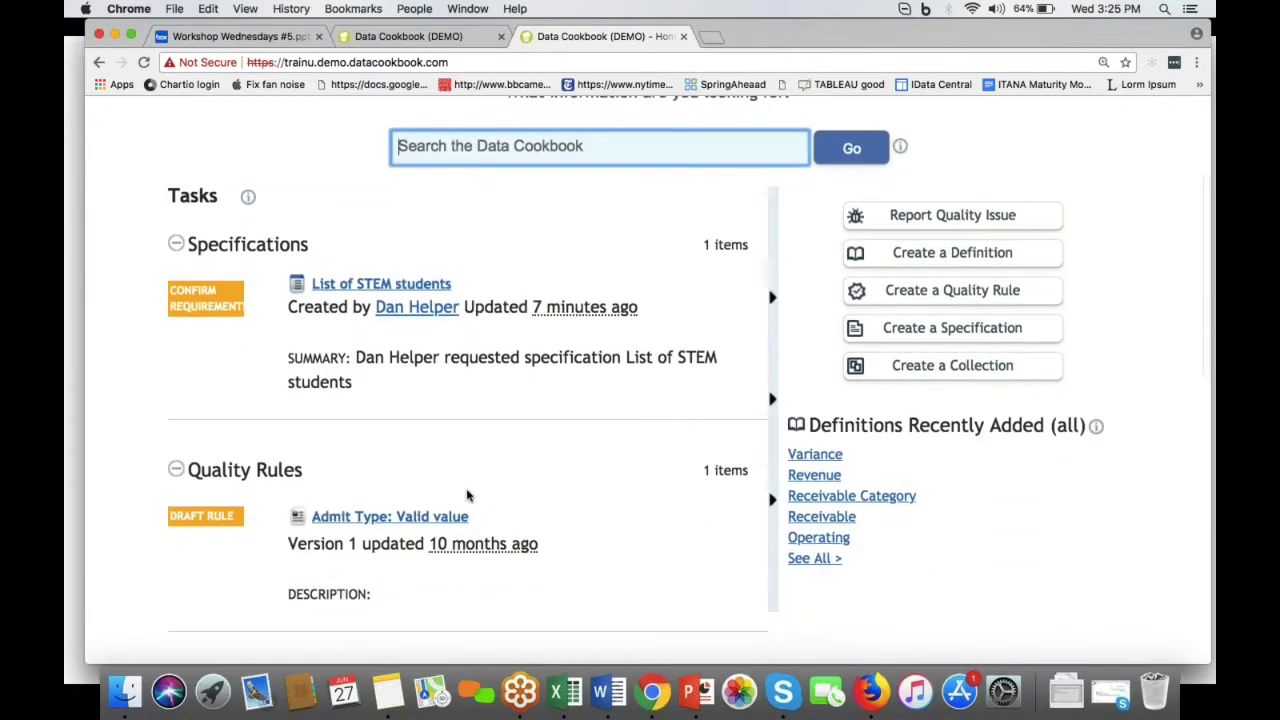
pyautogui.scroll(-10, 466, 492)
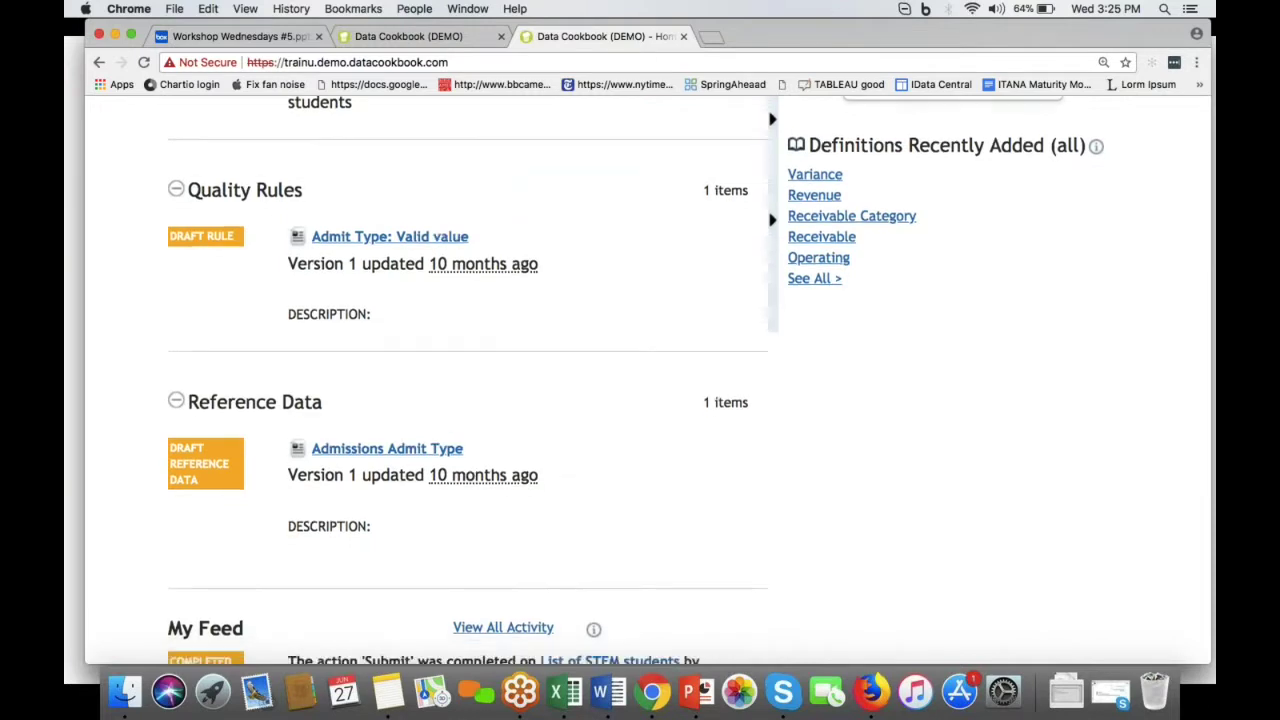
pyautogui.scroll(15, 466, 492)
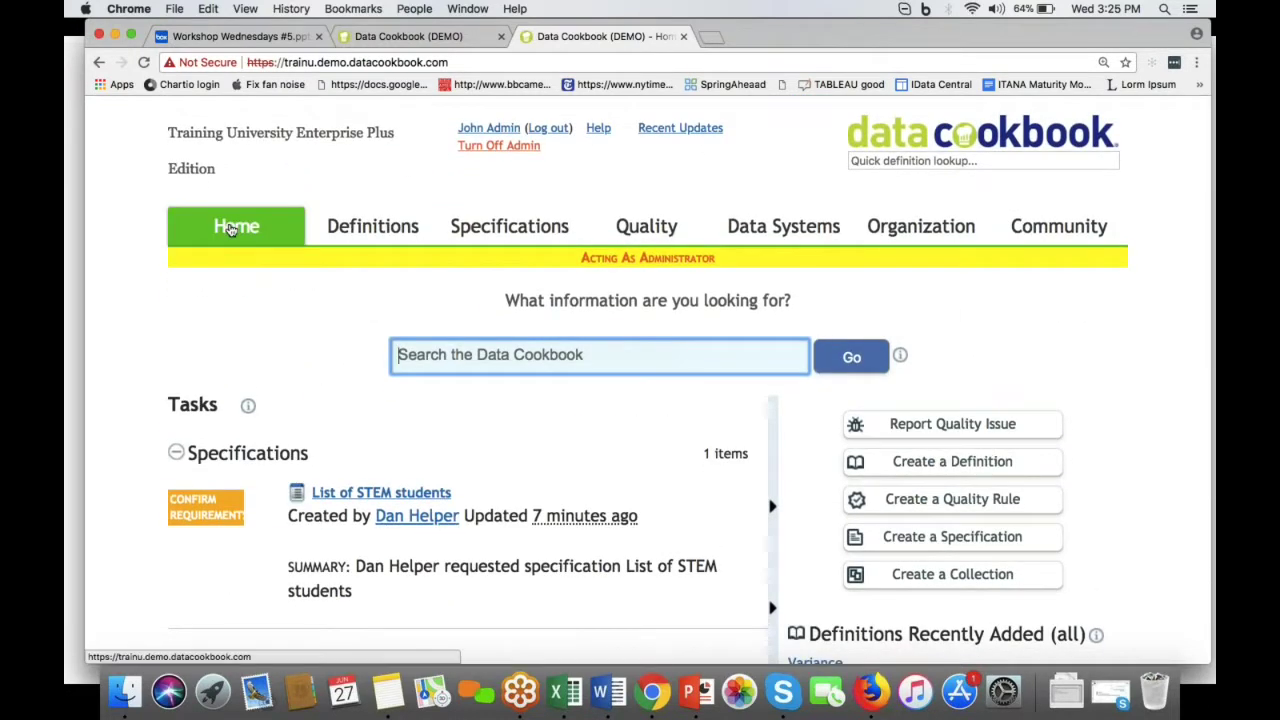
pyautogui.moveTo(236, 226)
pyautogui.click(201, 503)
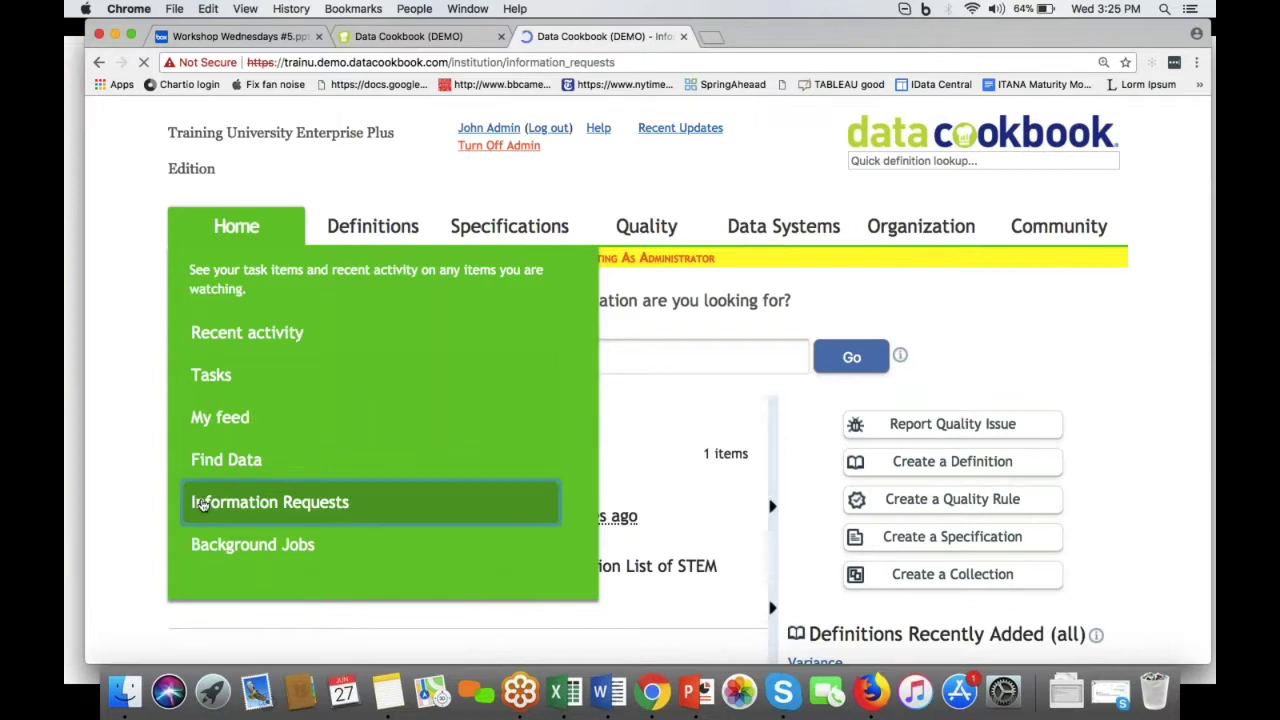
# Step: Create a specification from request #267, also making Guest User its requester
pyautogui.scroll(-5, 318, 550)
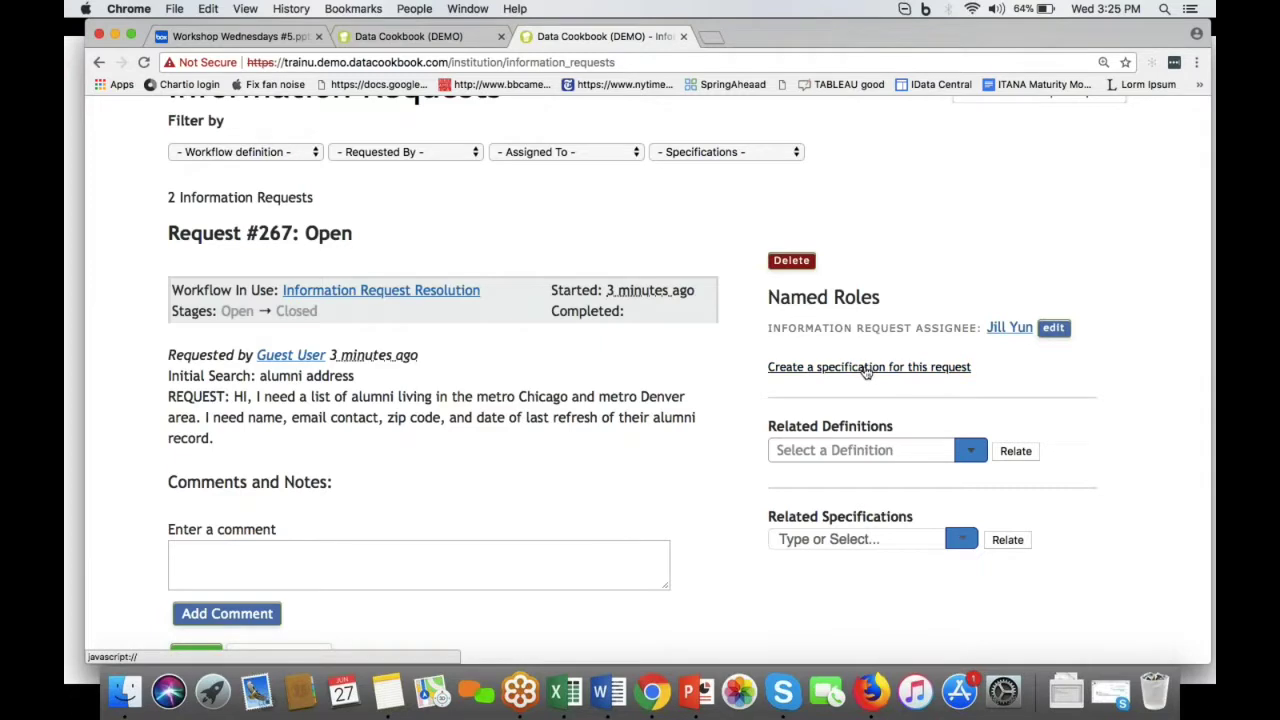
pyautogui.click(866, 368)
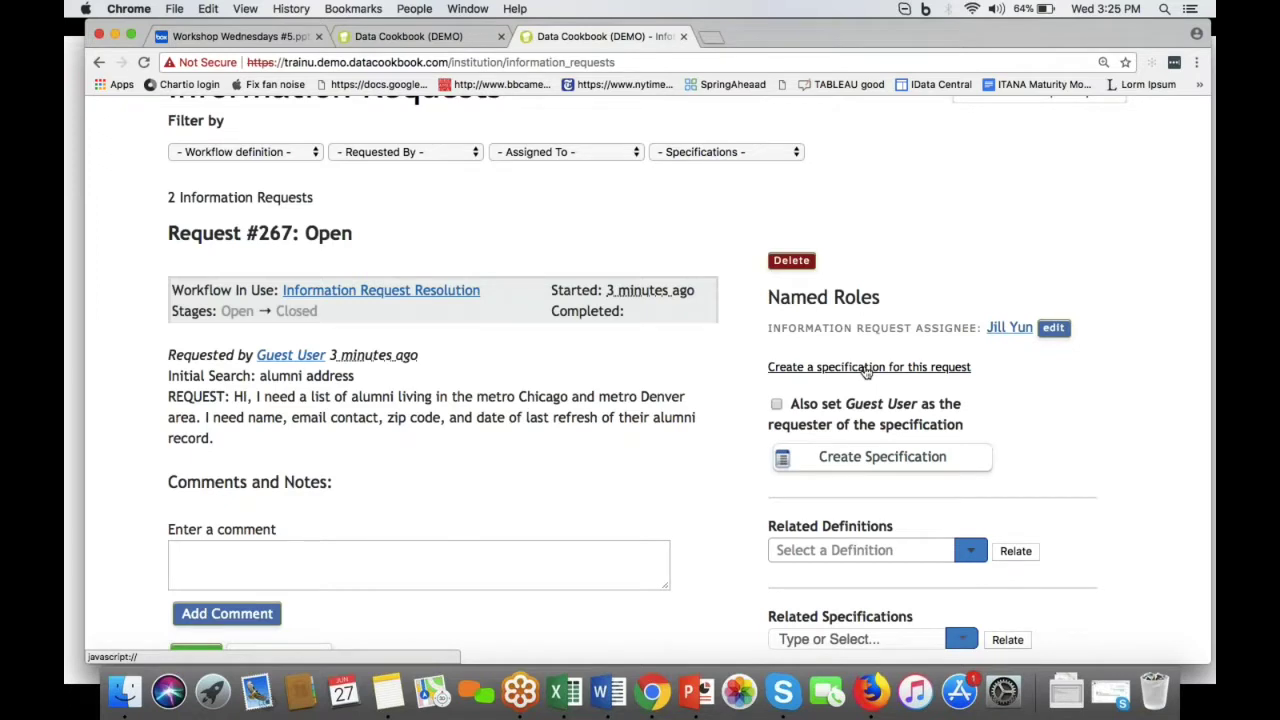
pyautogui.click(866, 368)
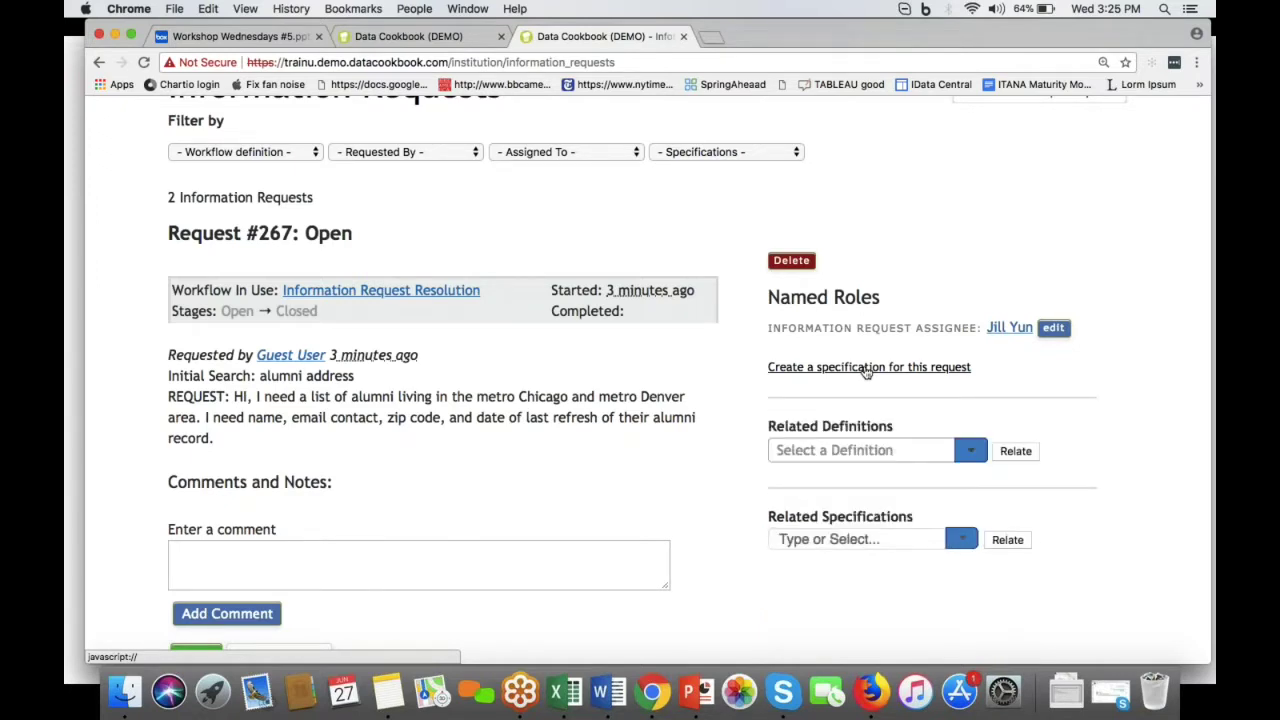
pyautogui.click(866, 368)
pyautogui.click(776, 406)
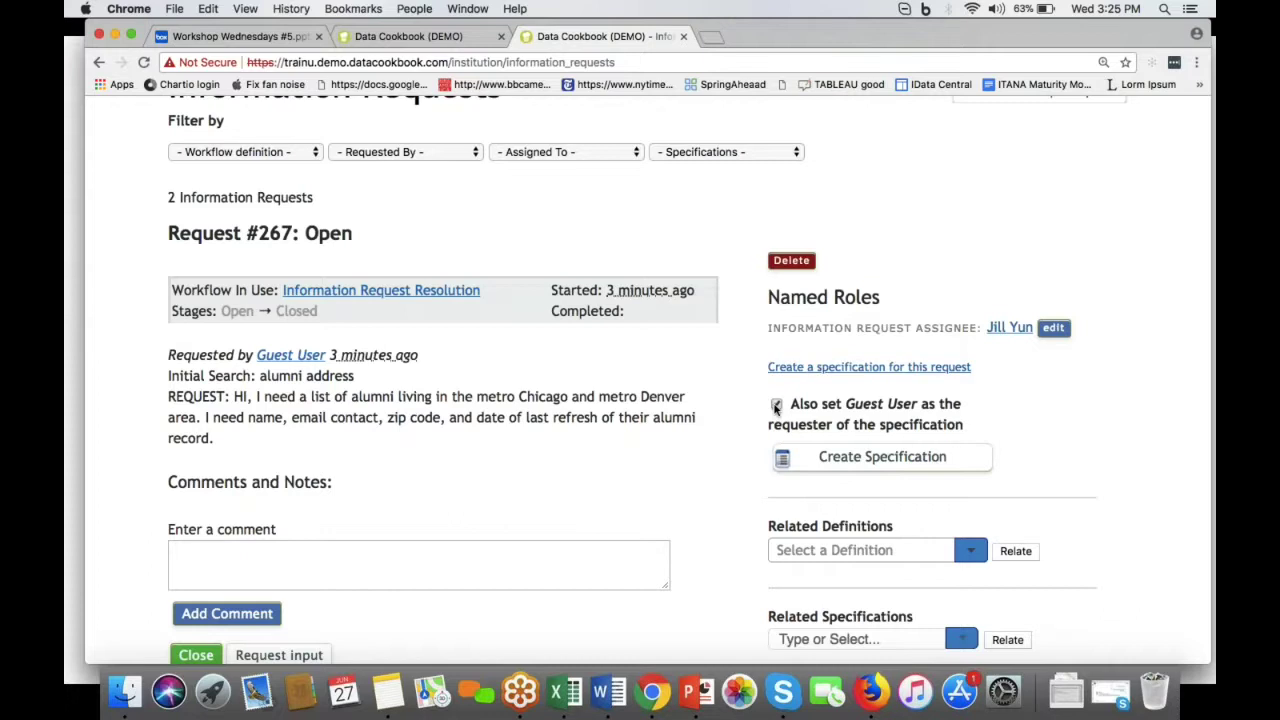
pyautogui.click(843, 462)
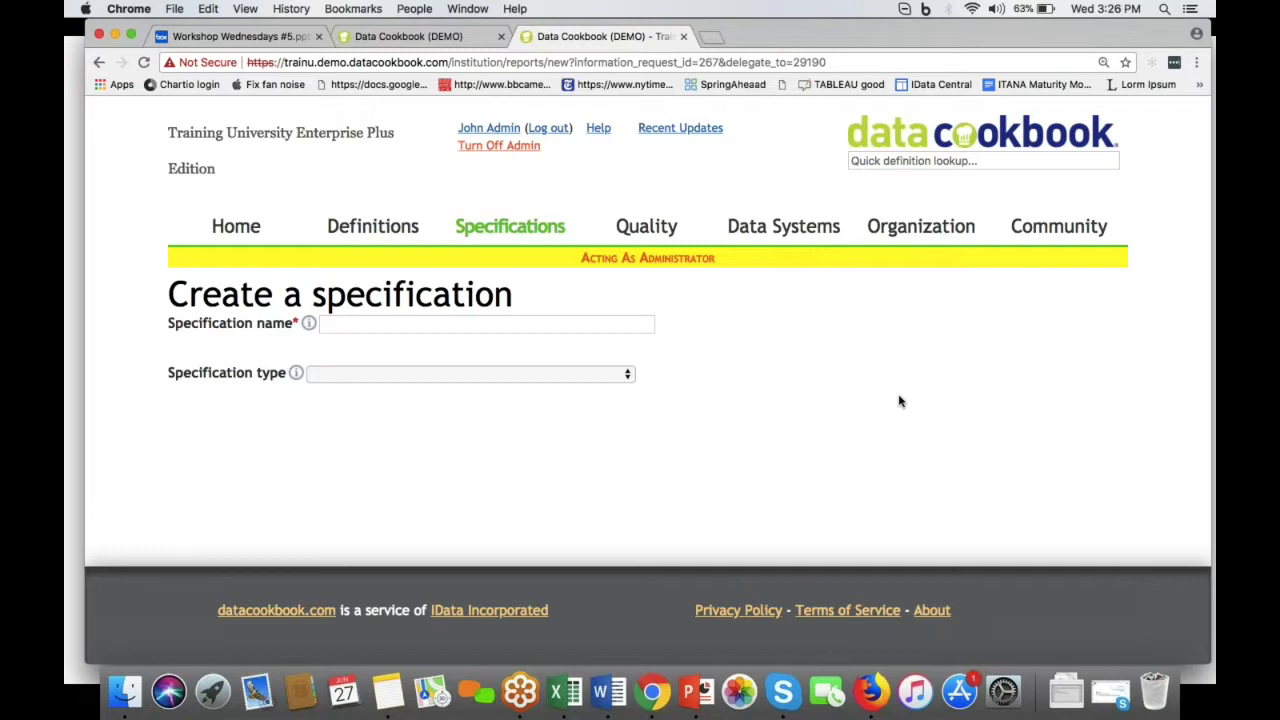
# Step: Filter Organization > Workflows to Information Request Resolution and open that workflow's details
pyautogui.moveTo(925, 236)
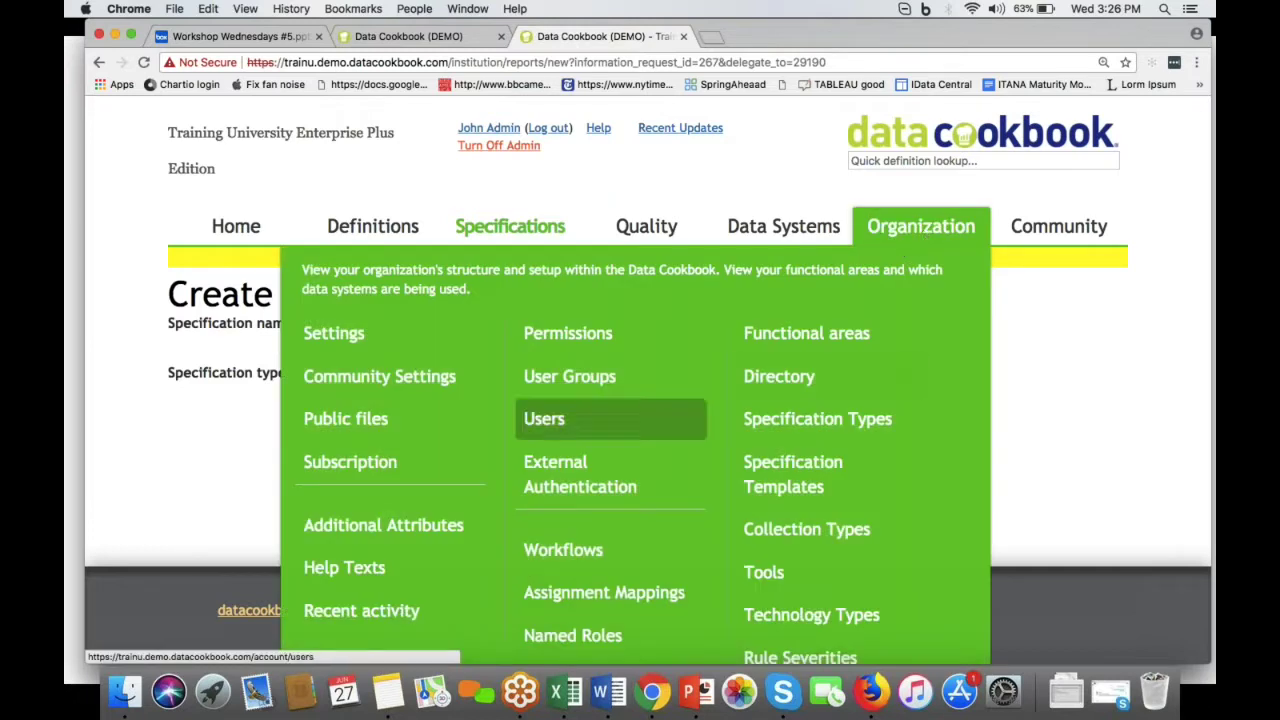
pyautogui.click(555, 553)
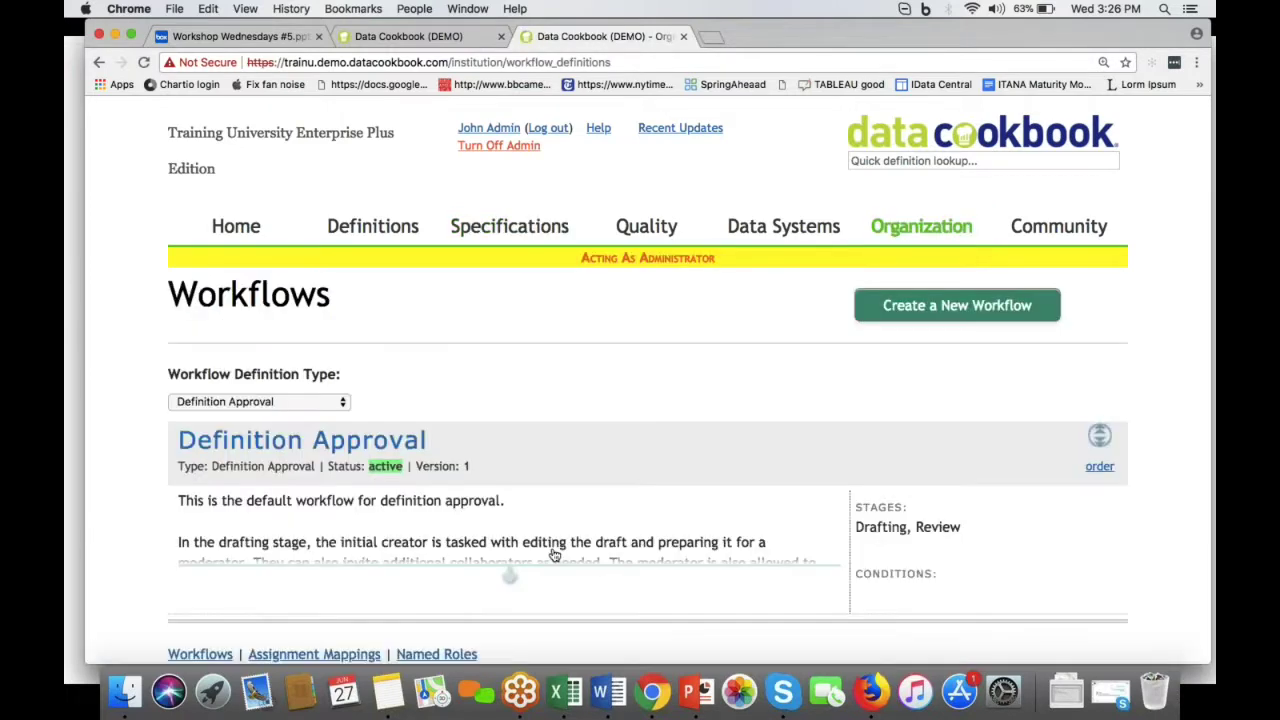
pyautogui.click(332, 403)
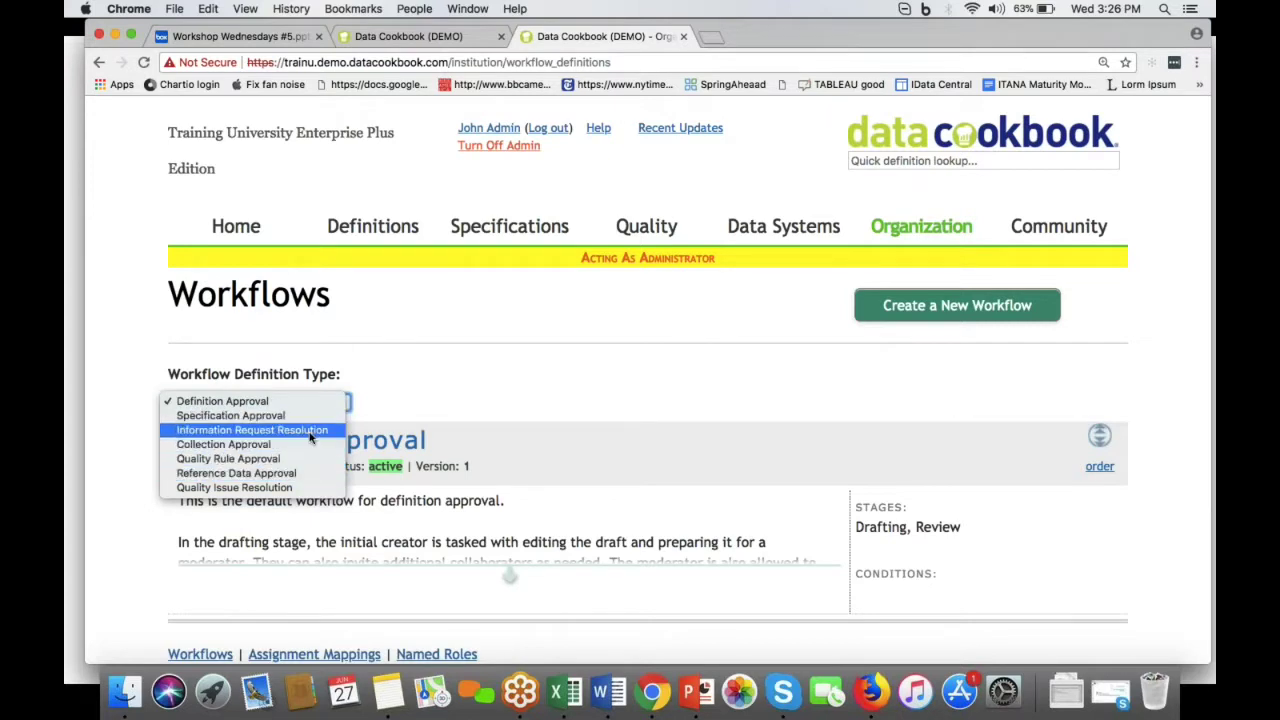
pyautogui.click(310, 432)
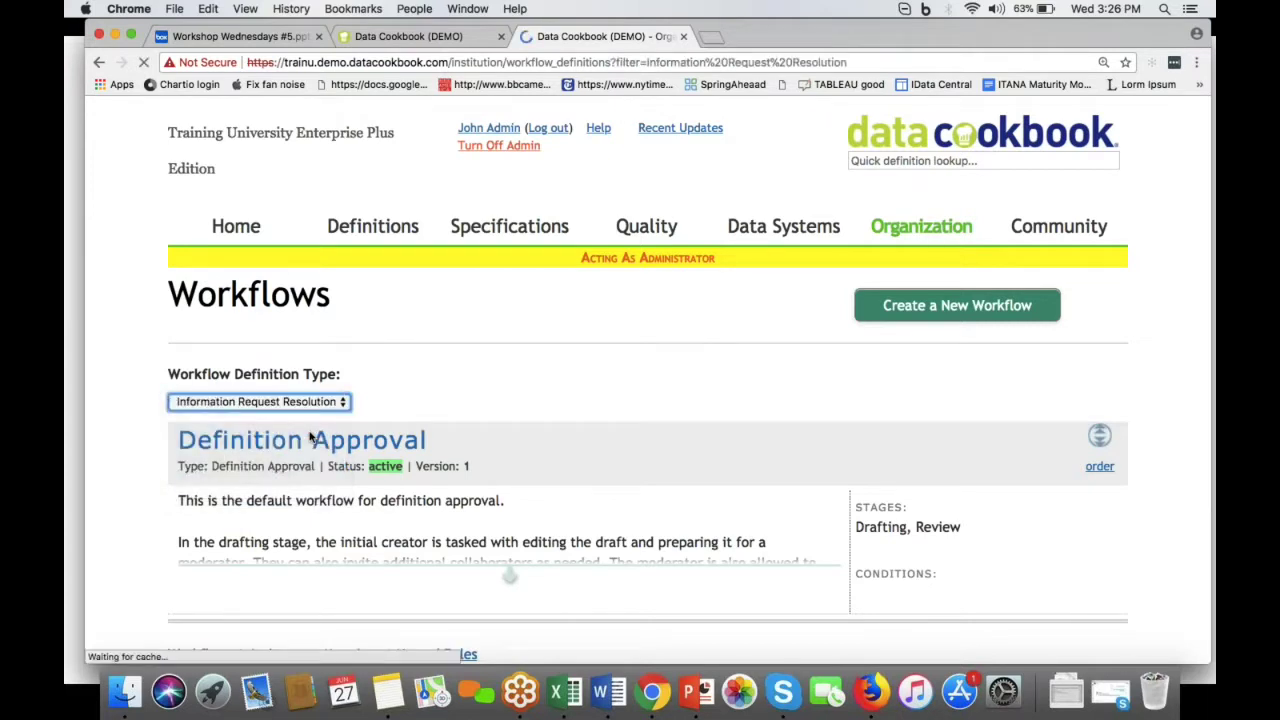
pyautogui.scroll(-1, 310, 437)
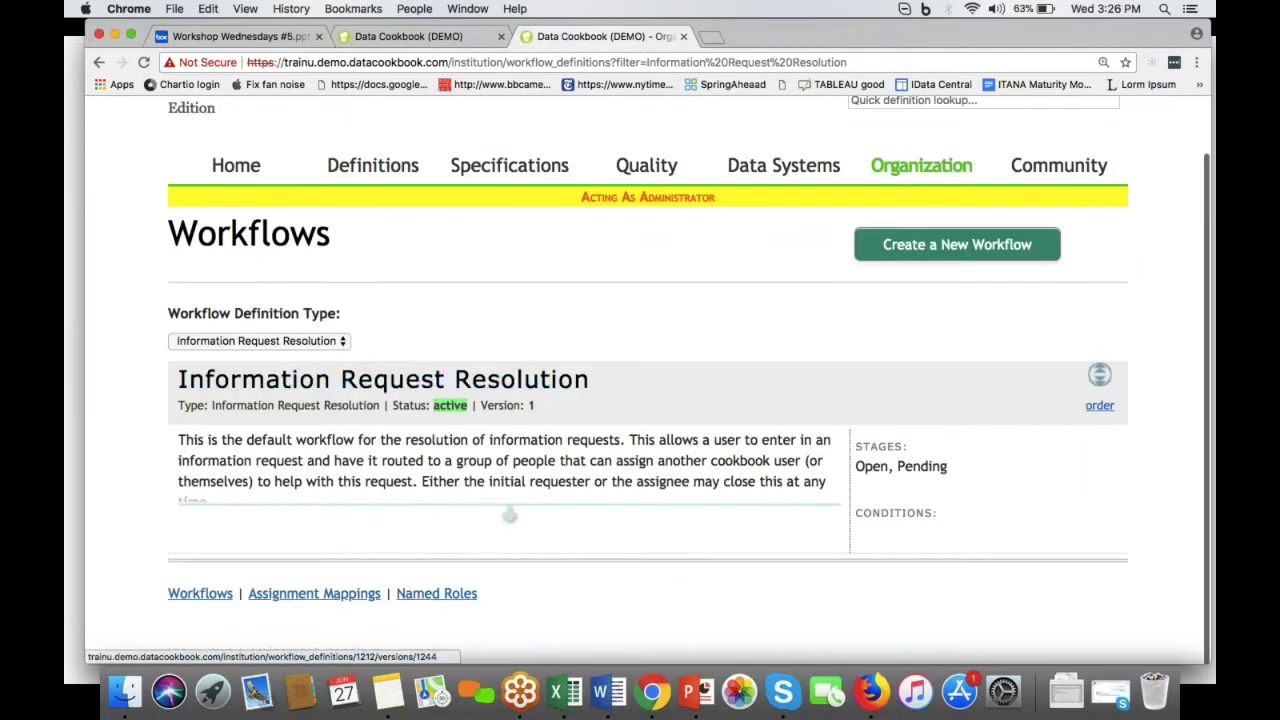
pyautogui.scroll(-1, 475, 327)
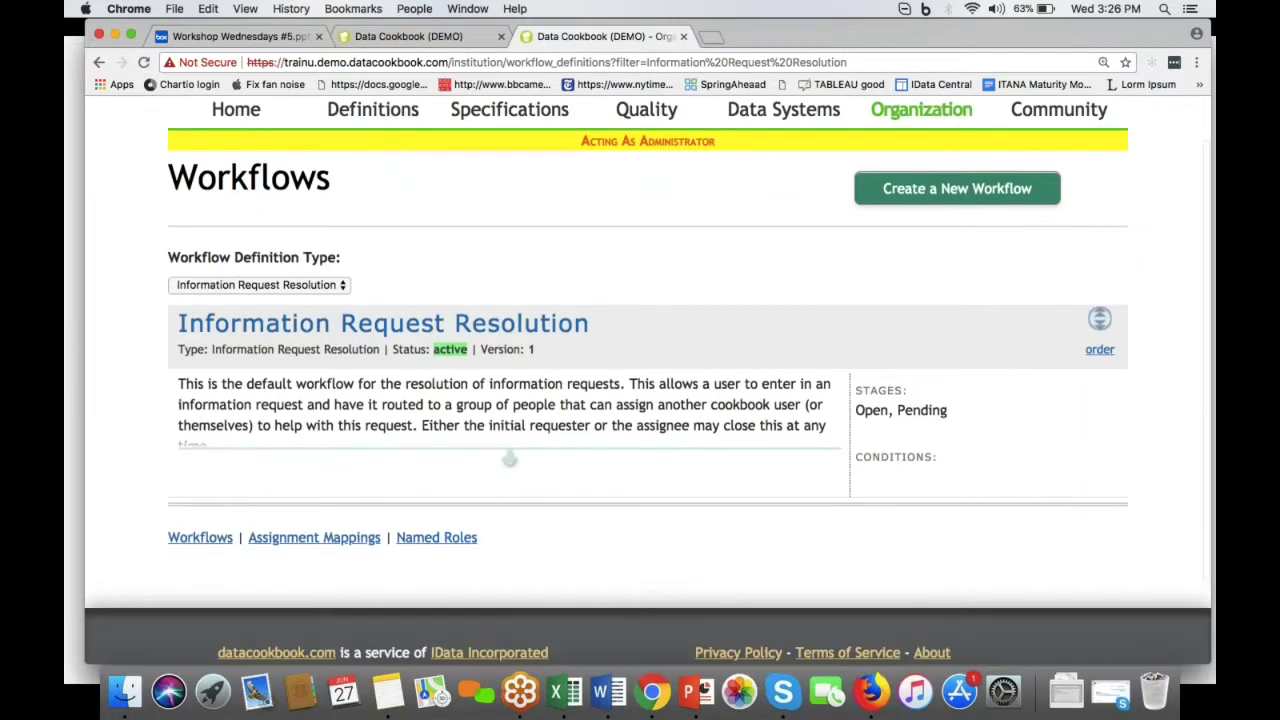
pyautogui.click(475, 327)
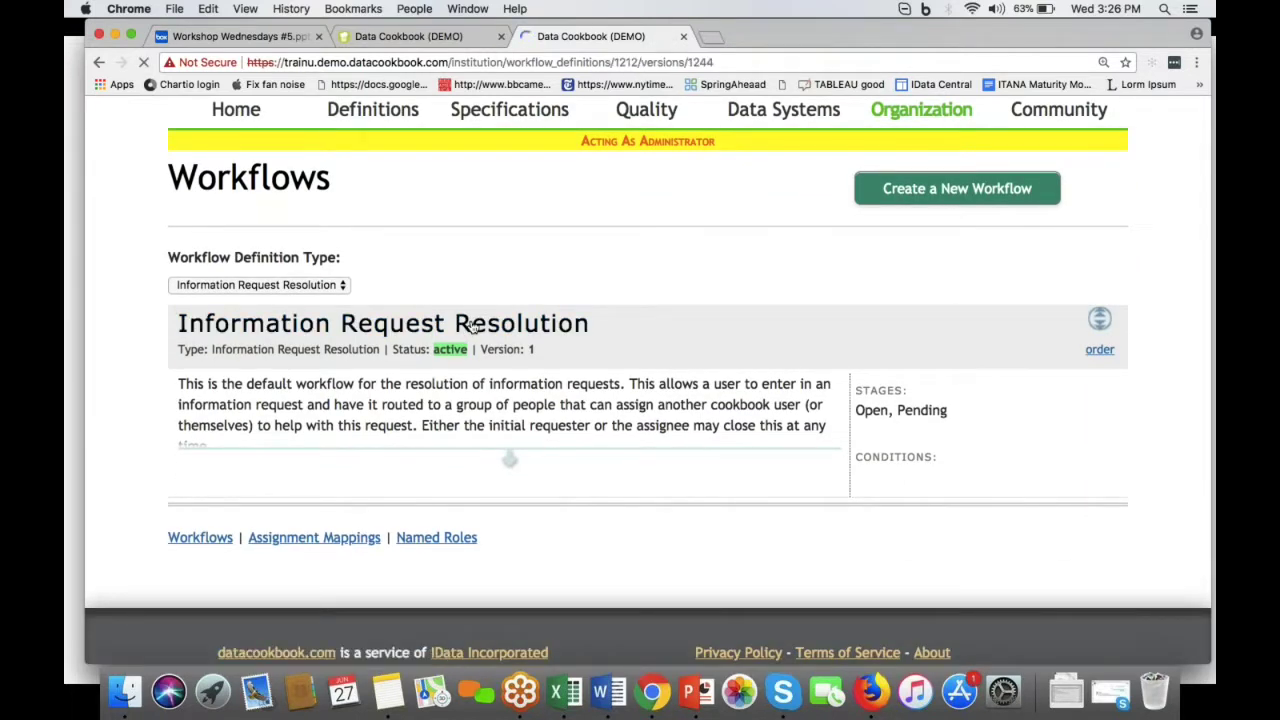
pyautogui.scroll(-5, 475, 327)
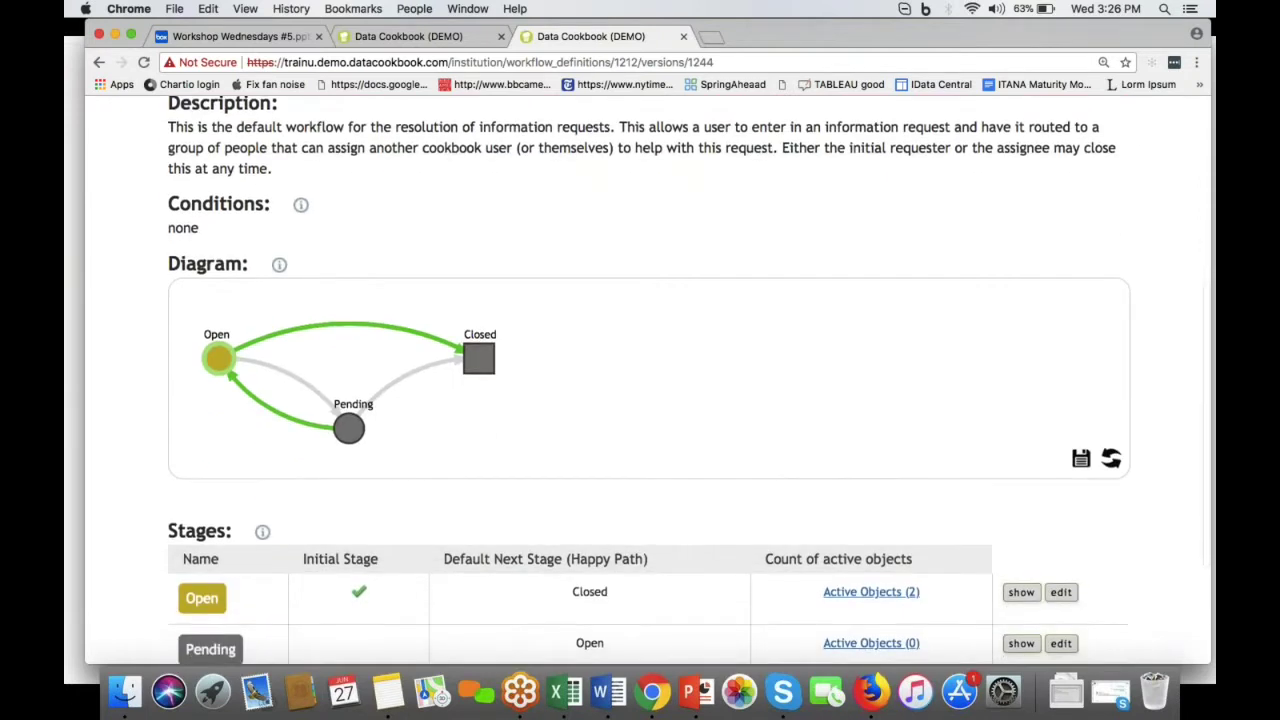
pyautogui.scroll(-3, 648, 380)
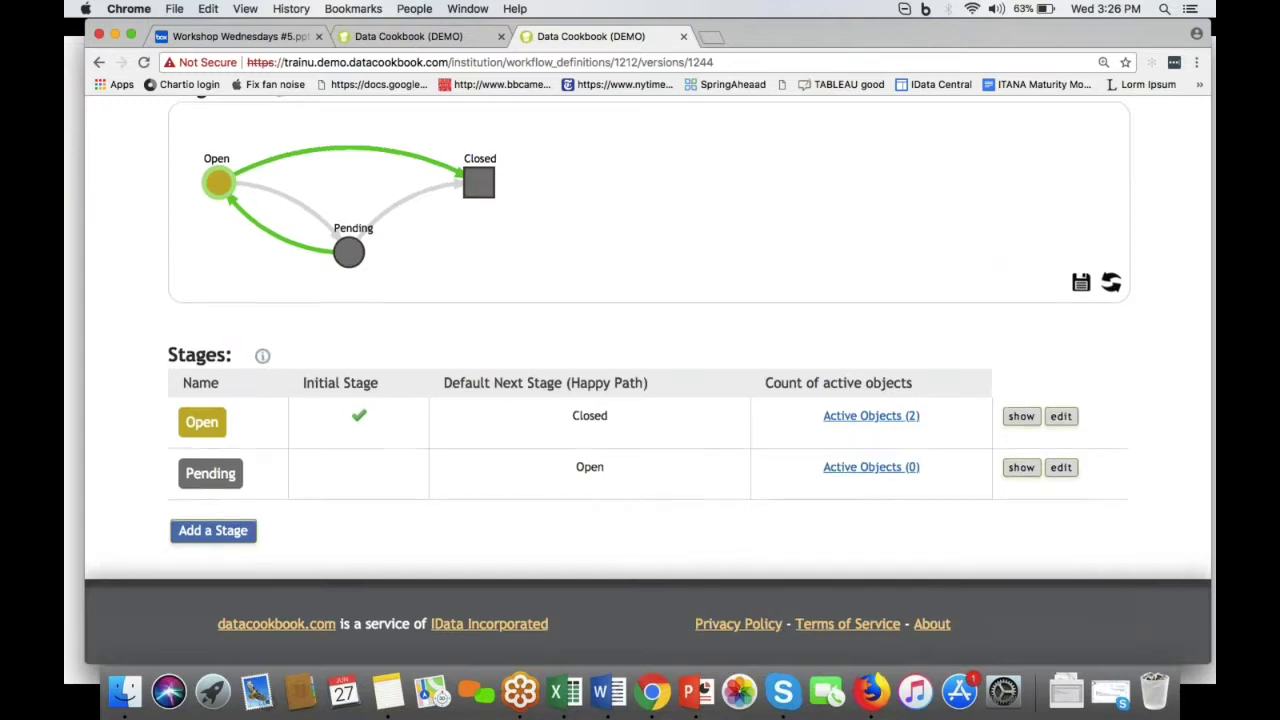
pyautogui.scroll(4, 648, 380)
pyautogui.scroll(1, 480, 495)
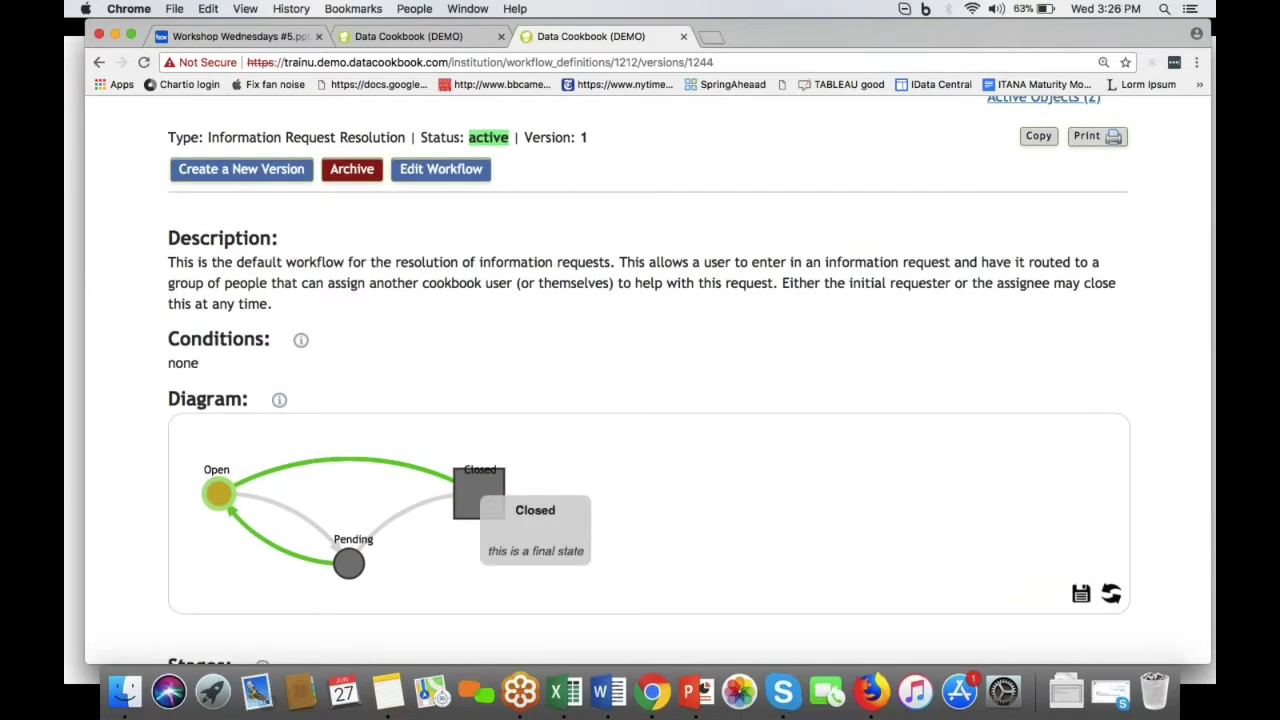
pyautogui.scroll(-2, 480, 495)
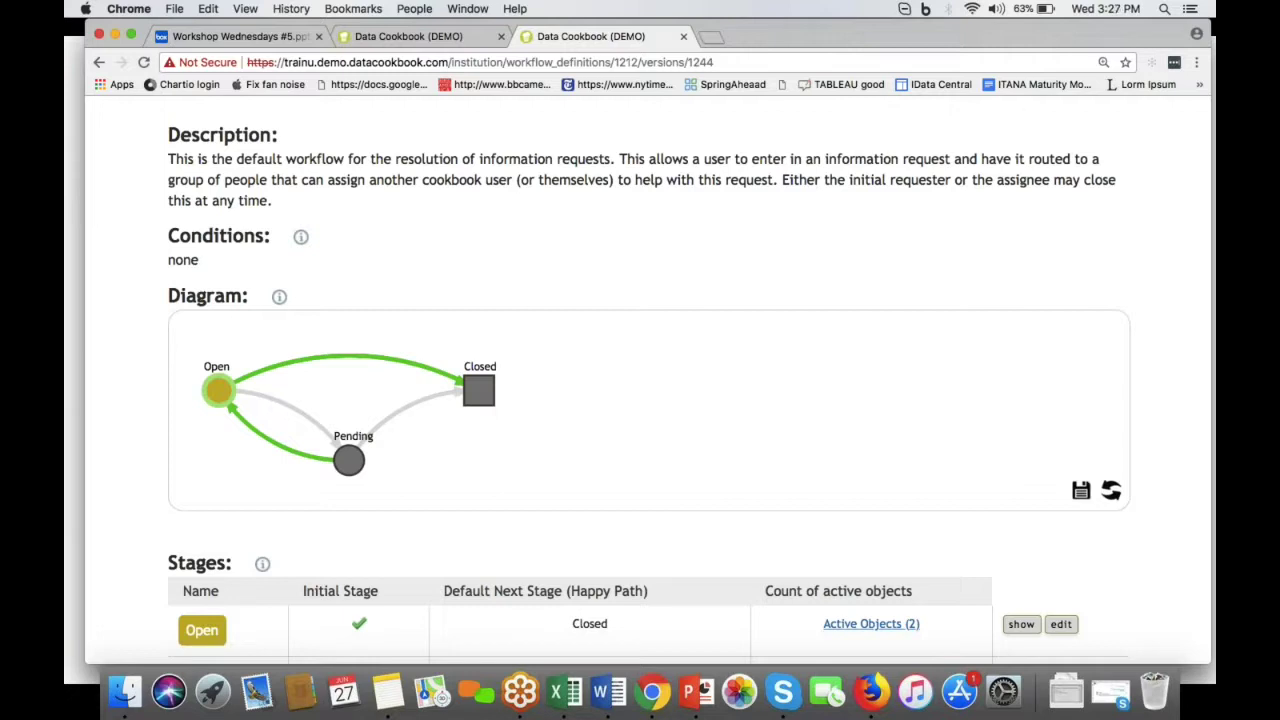
pyautogui.scroll(5, 529, 294)
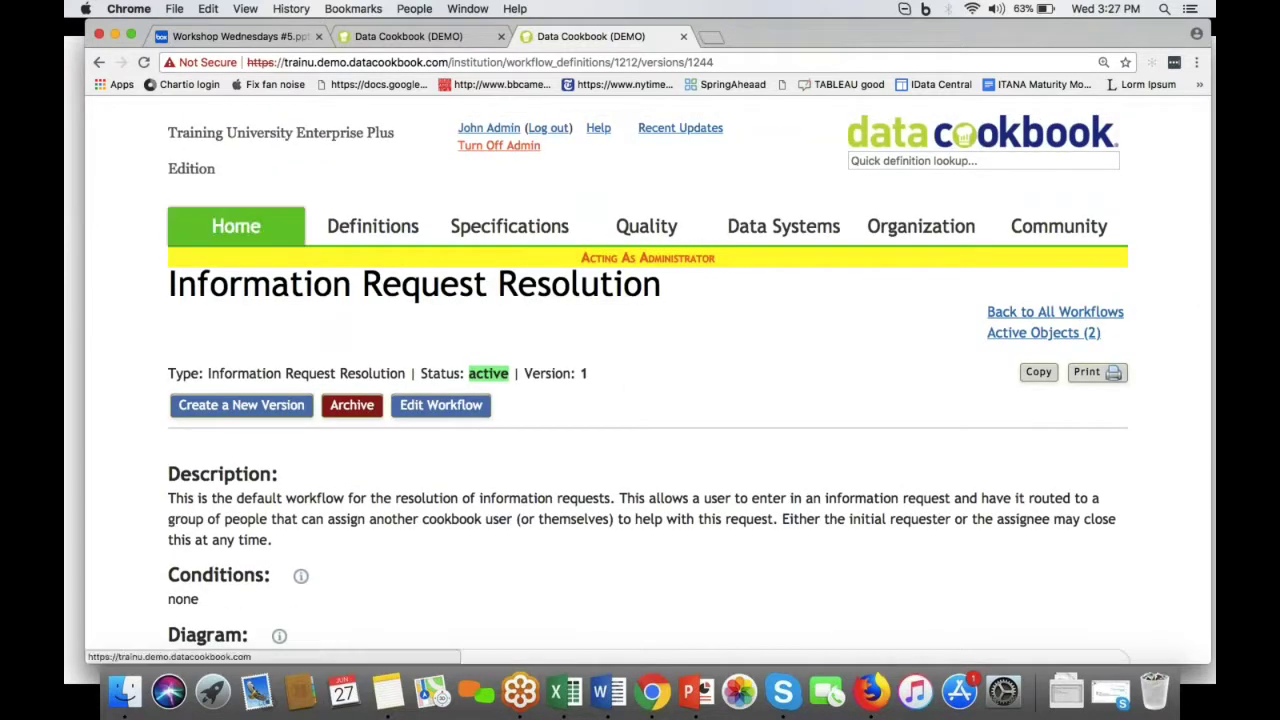
pyautogui.click(101, 62)
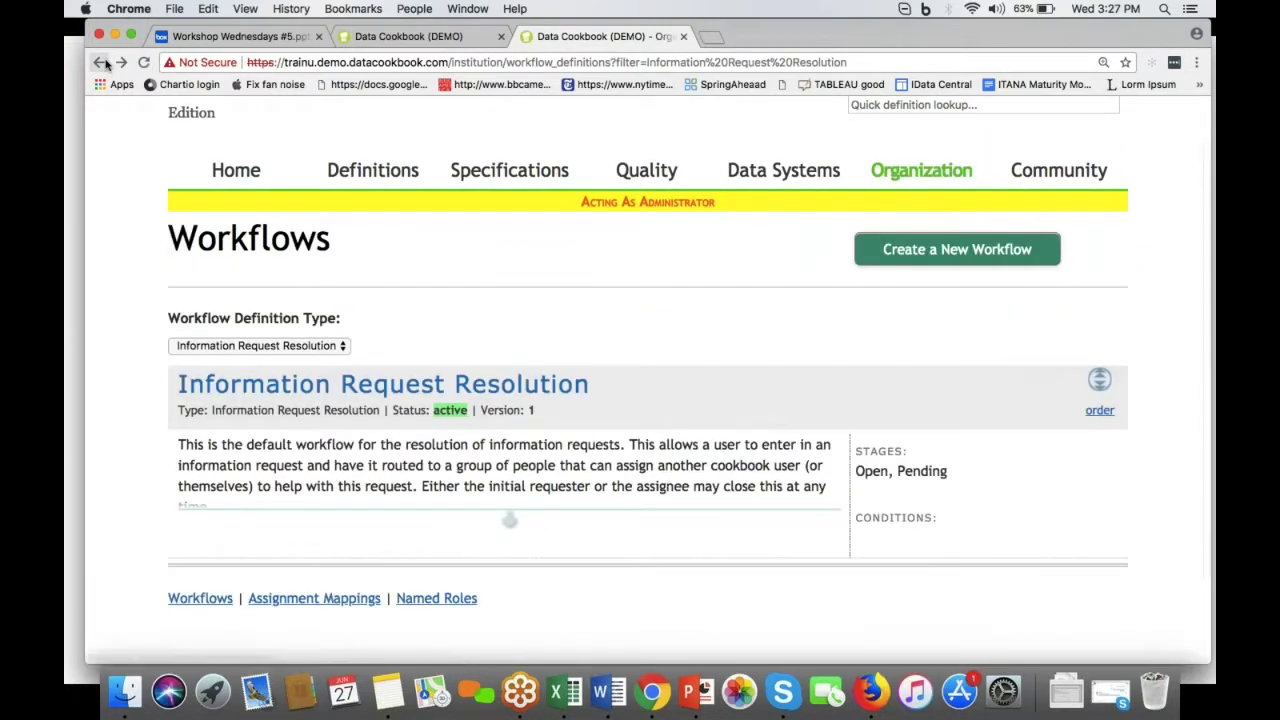
# Step: Filter workflows to Specification Approval, review both results, then return to the PowerPoint slideshow
pyautogui.click(281, 347)
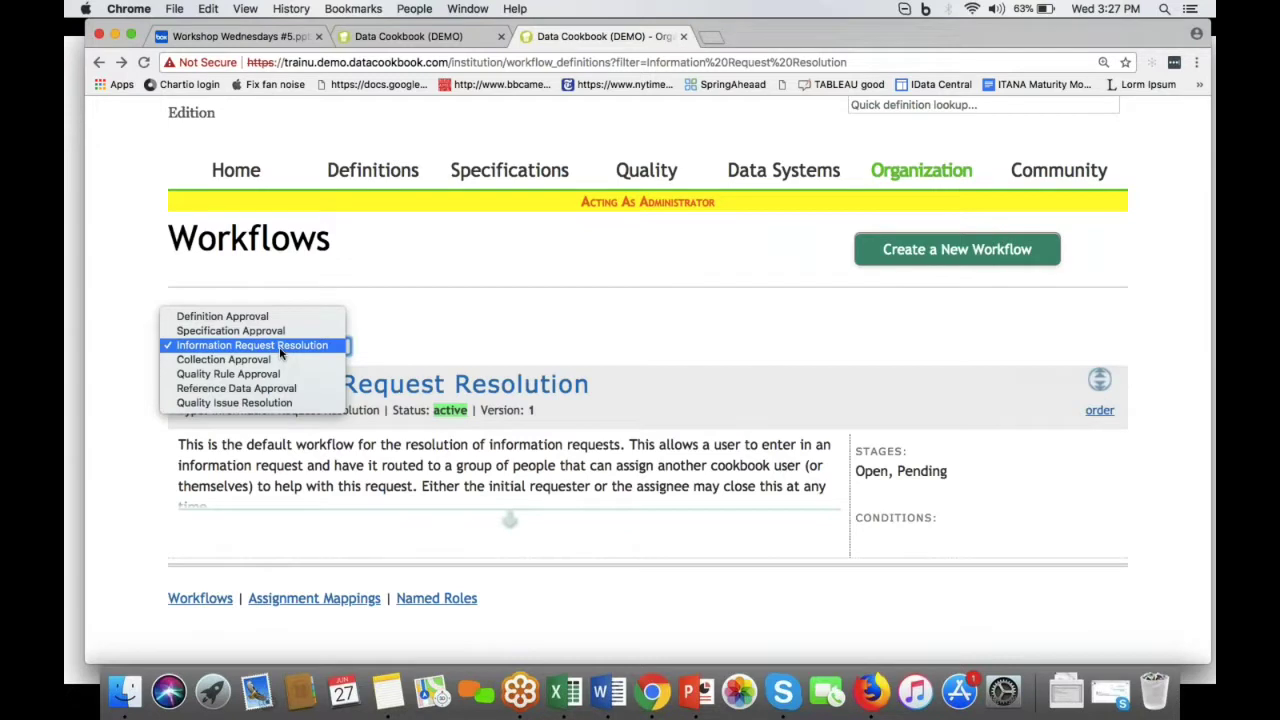
pyautogui.click(286, 331)
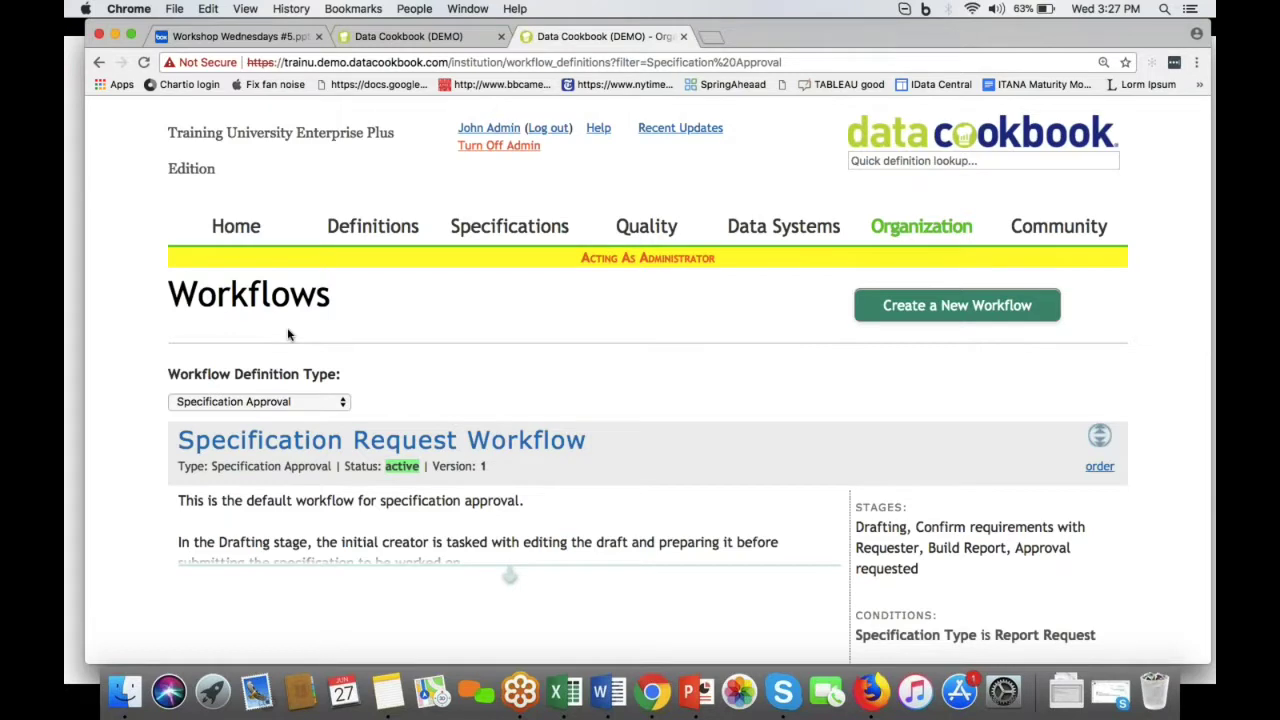
pyautogui.scroll(-5, 333, 410)
pyautogui.scroll(-3, 333, 420)
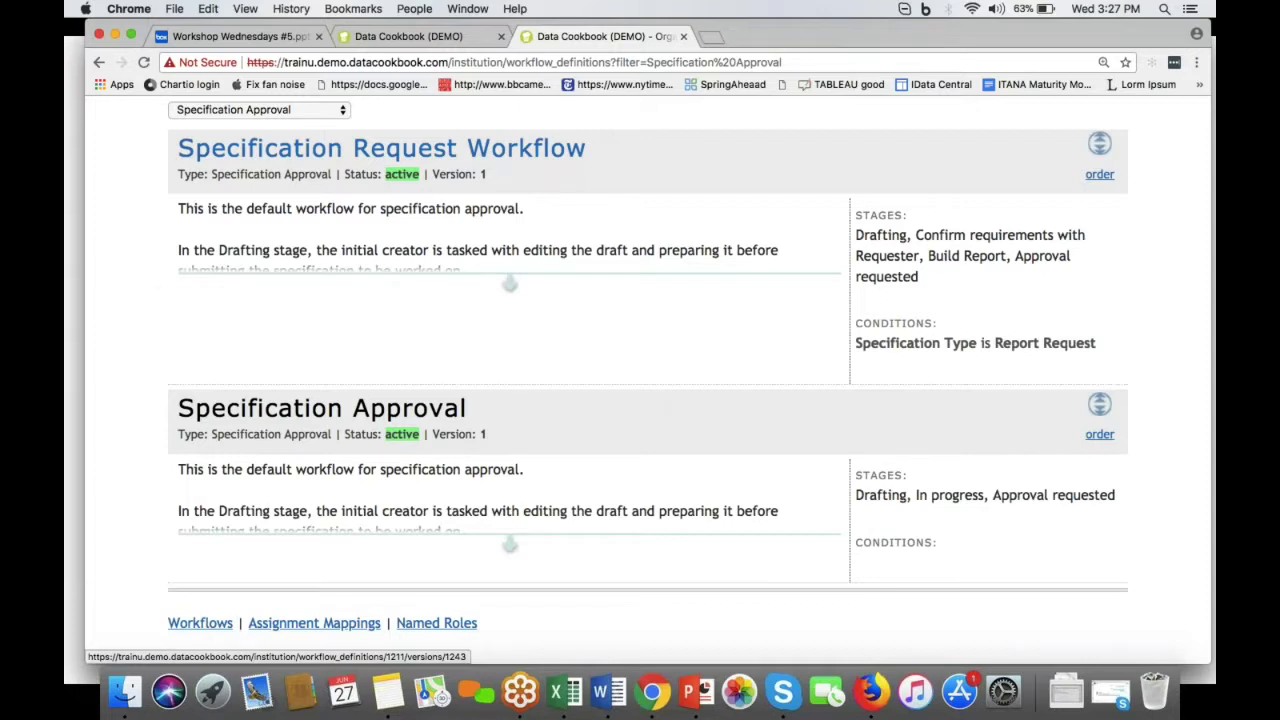
pyautogui.press('super+Tab')
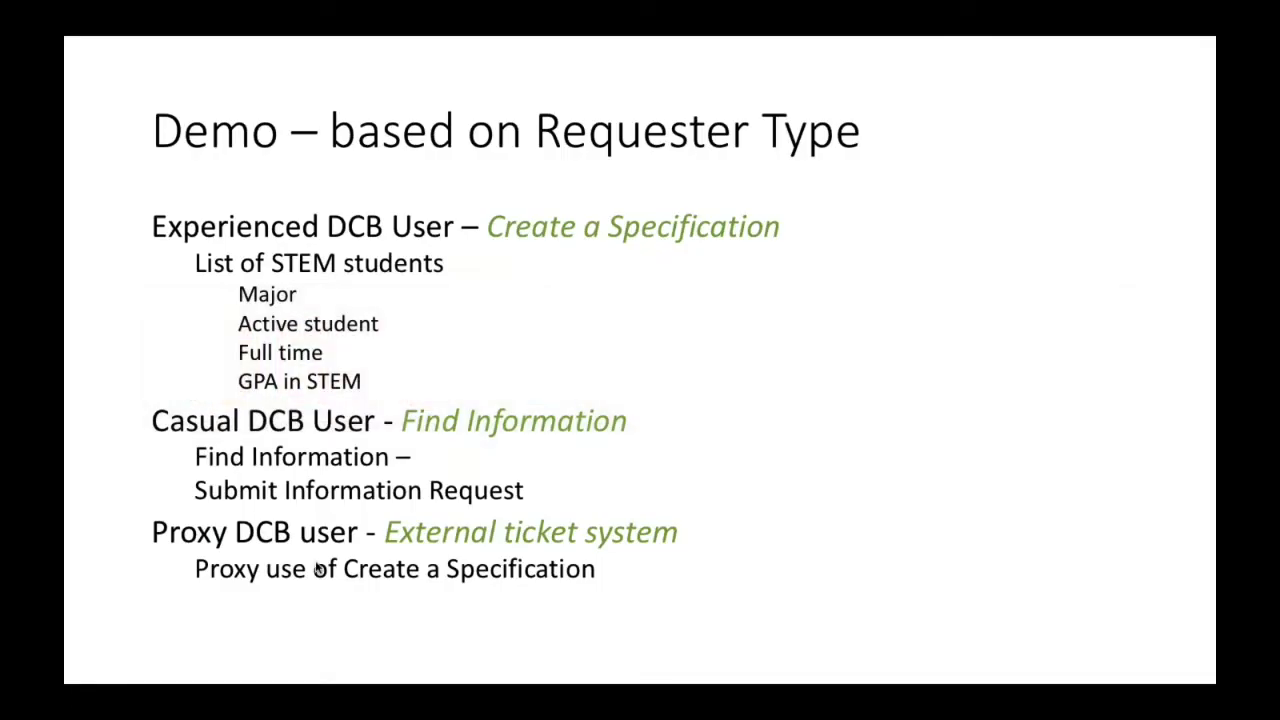
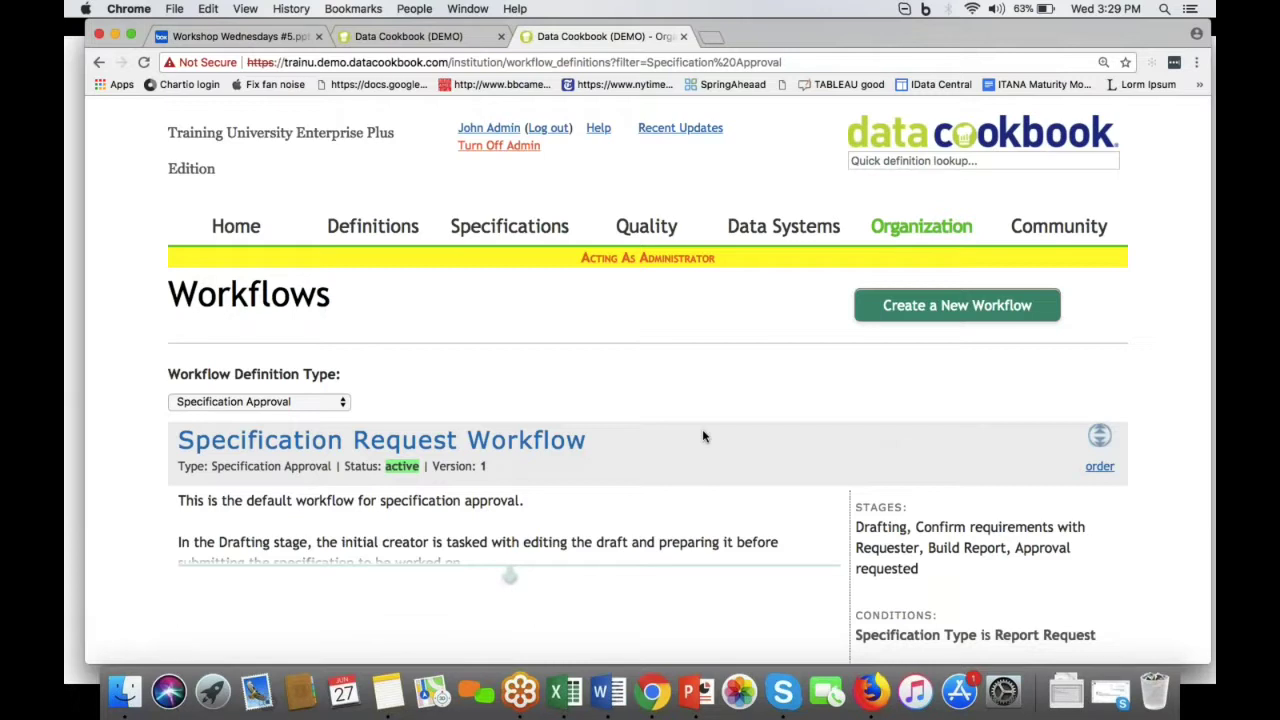
# Step: Log out of the administrator account to return to the Log In page
pyautogui.click(549, 129)
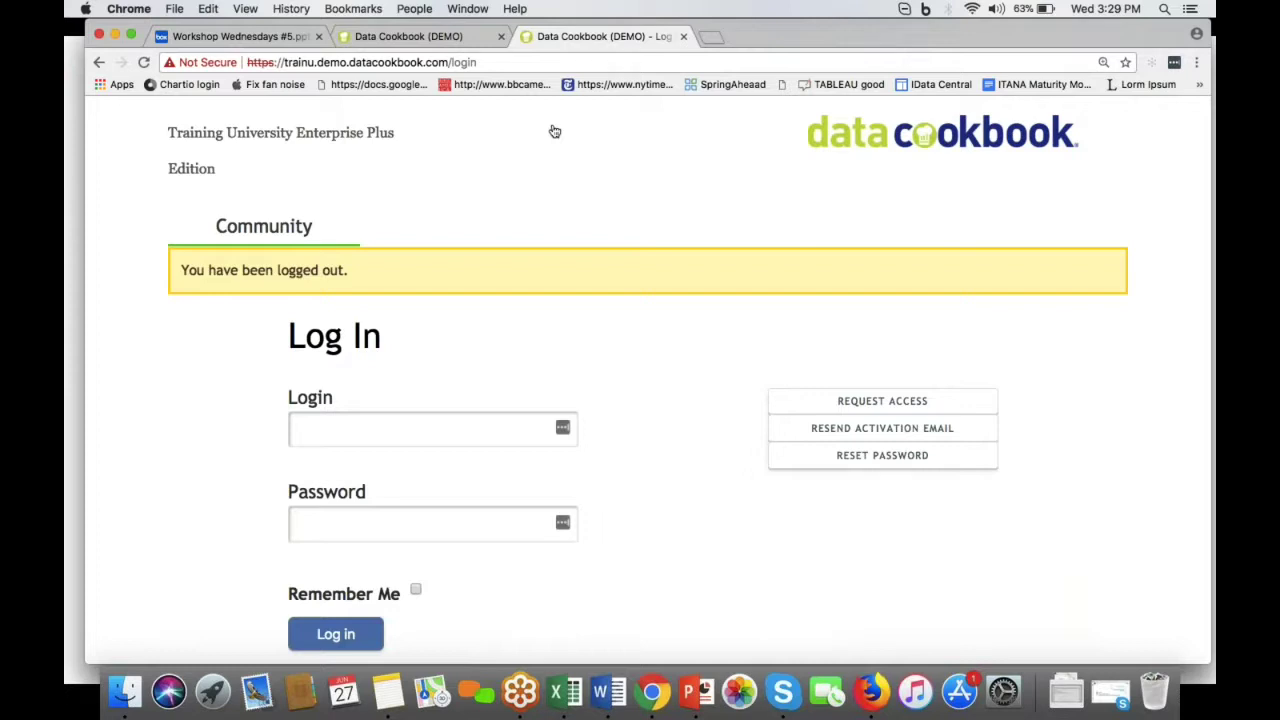
# Step: Log in as the non-admin user with their username and password
pyautogui.click(427, 430)
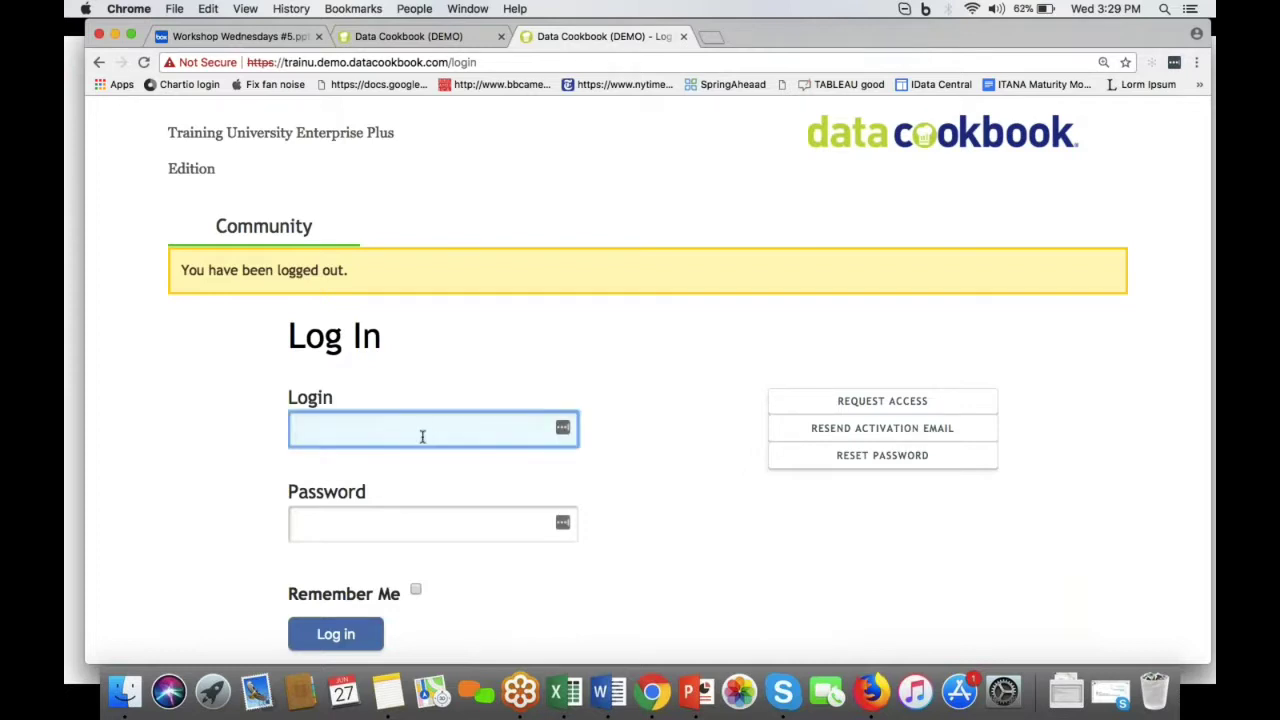
pyautogui.click(390, 533)
pyautogui.write('••••••••••')
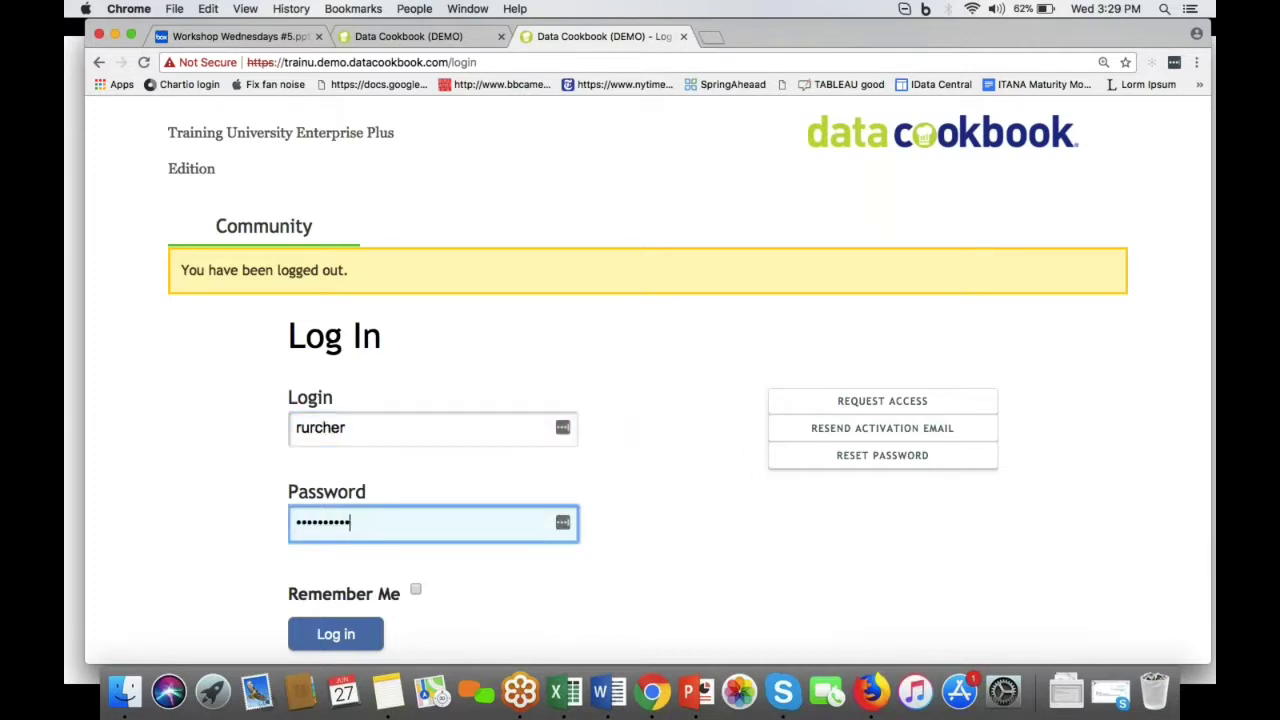
pyautogui.click(336, 634)
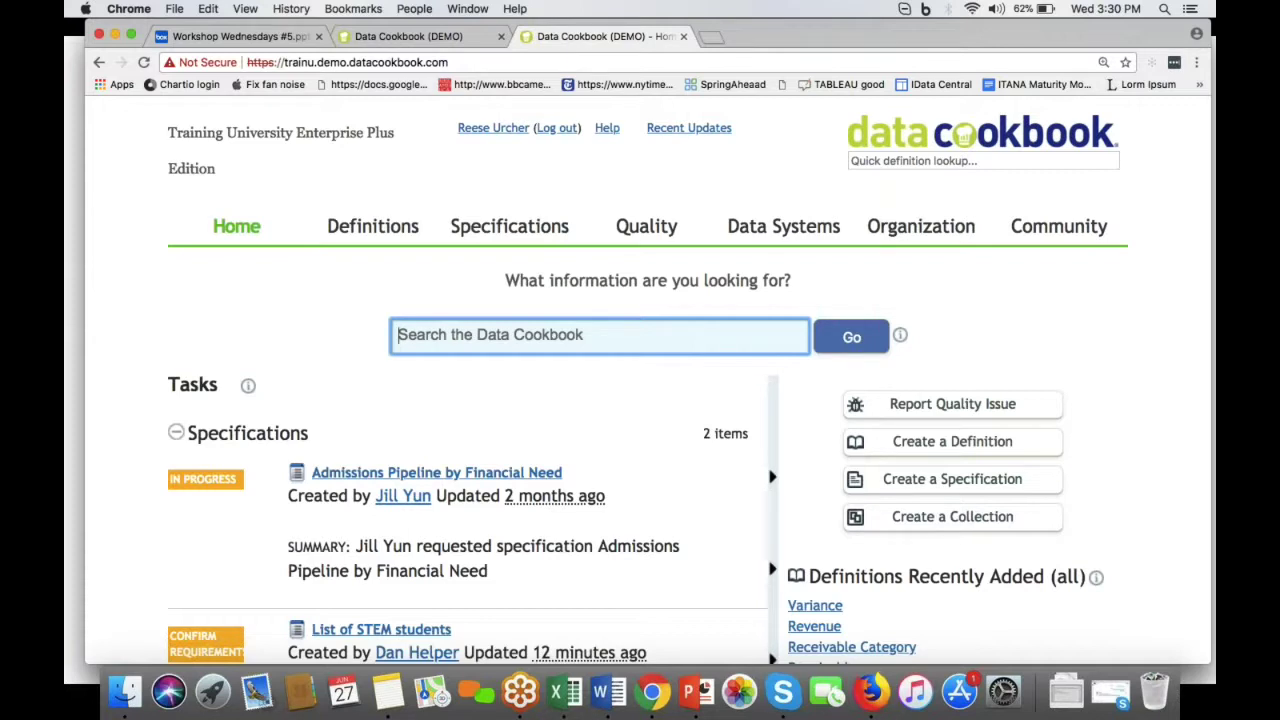
# Step: Start a new specification named 'First year retention monthly report' of type Cognos Report
pyautogui.moveTo(485, 232)
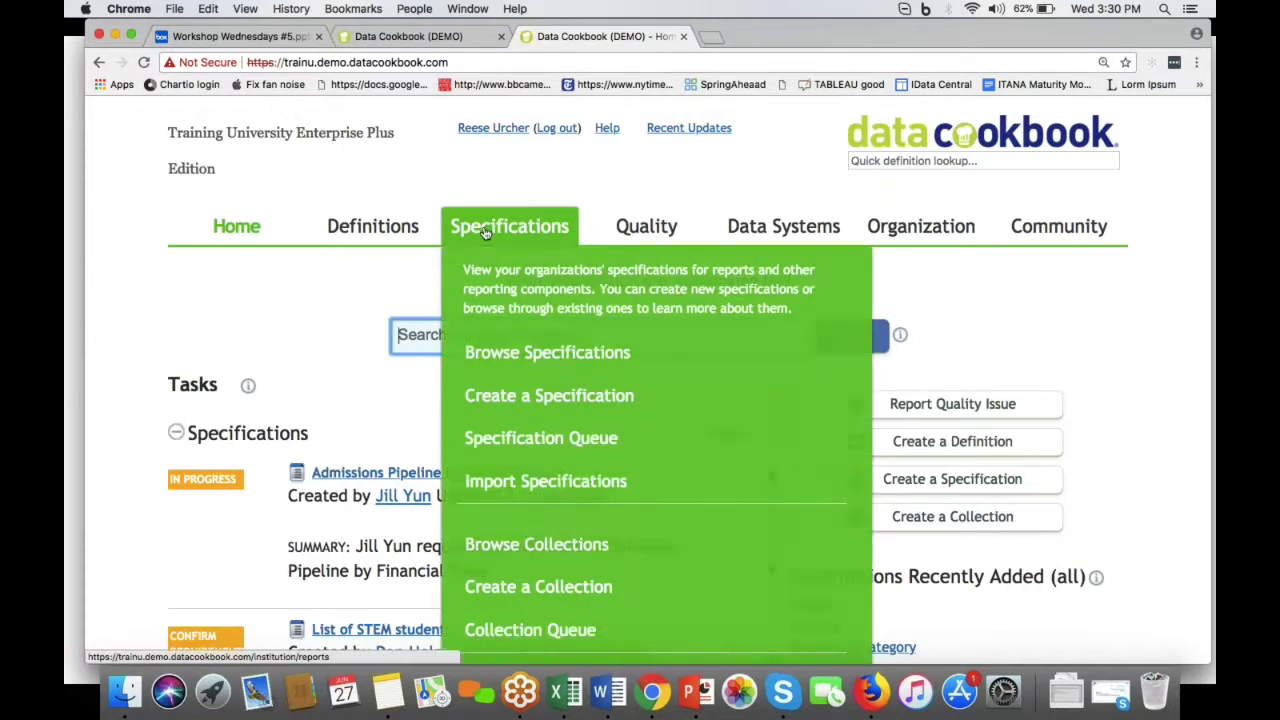
pyautogui.click(476, 398)
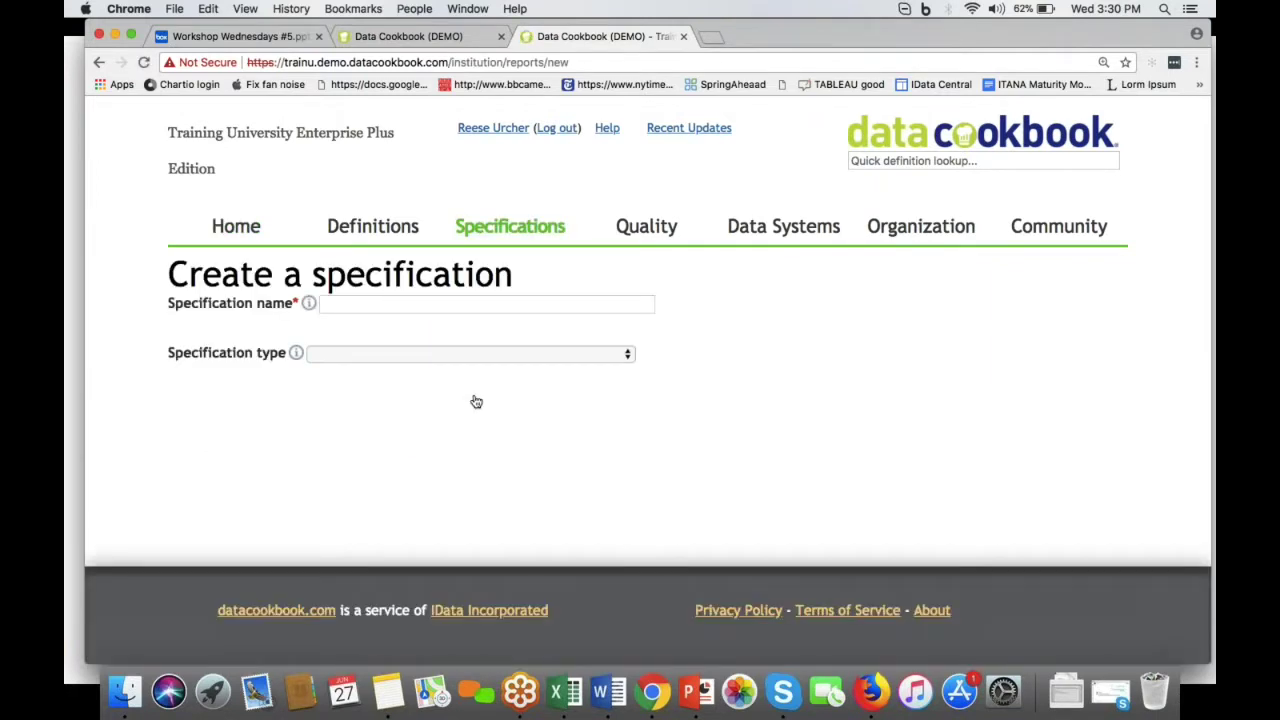
pyautogui.click(483, 304)
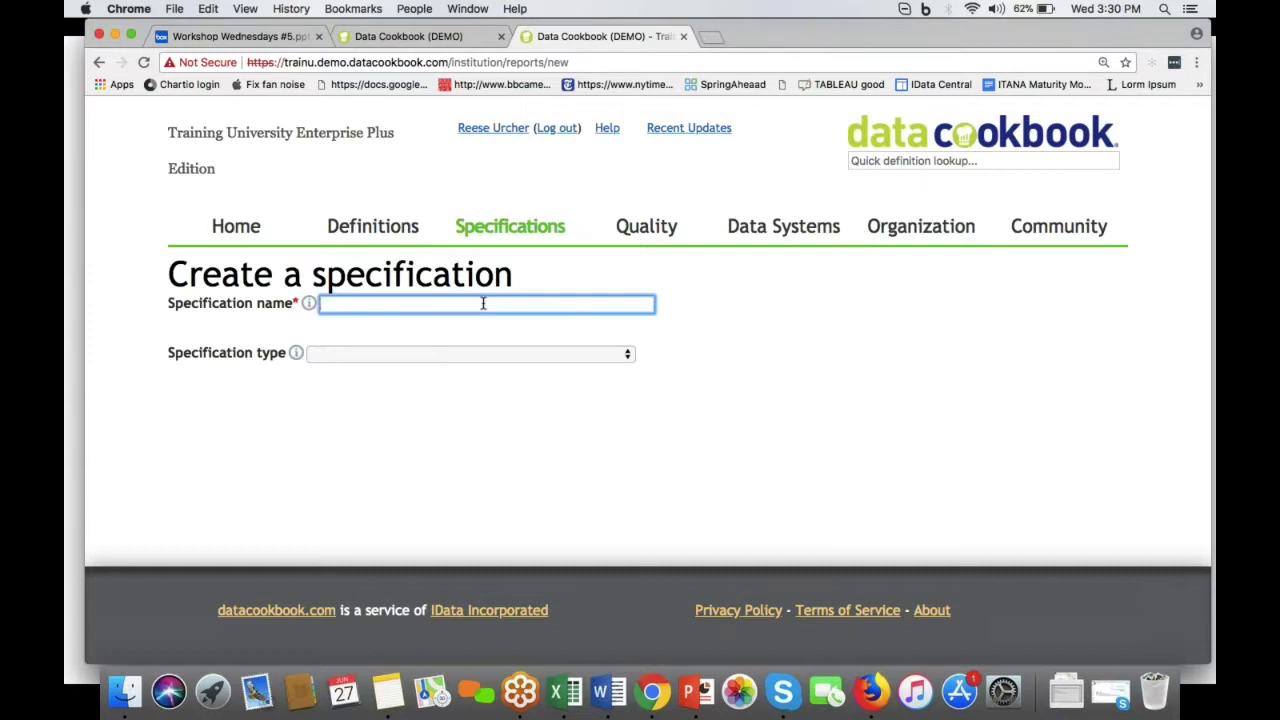
pyautogui.write('First year retention monthly ')
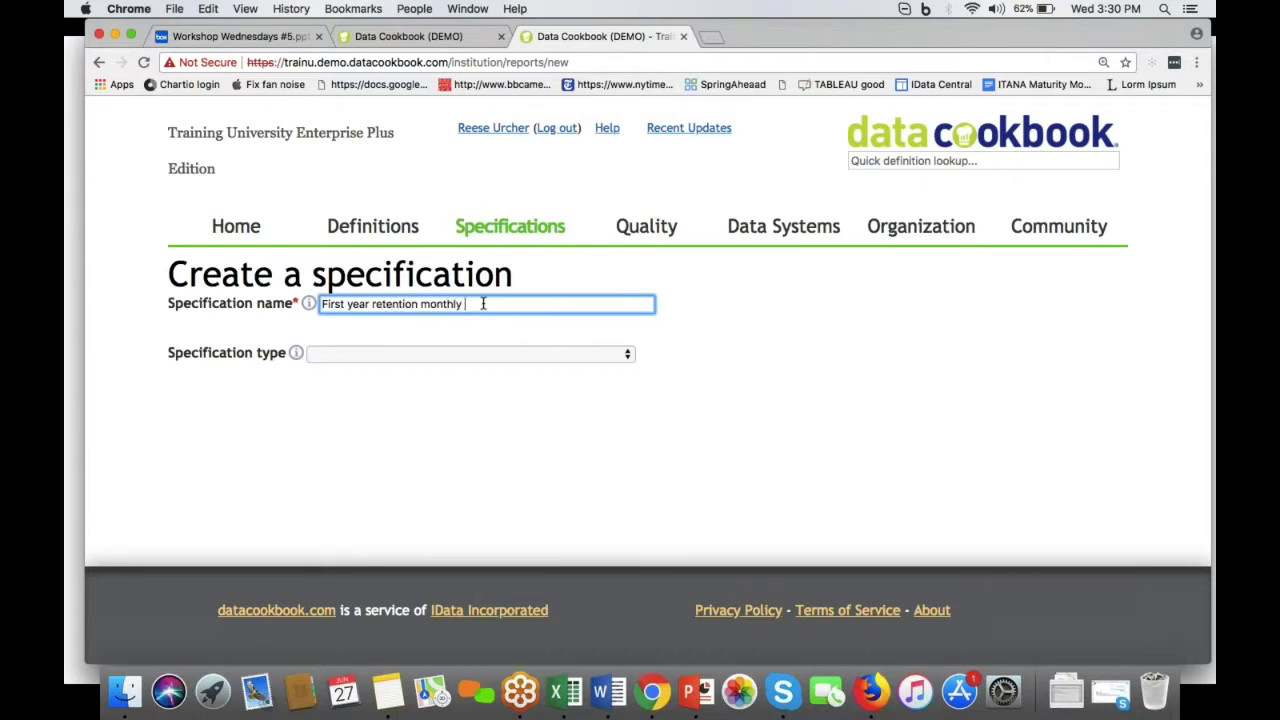
pyautogui.write('report')
pyautogui.click(480, 354)
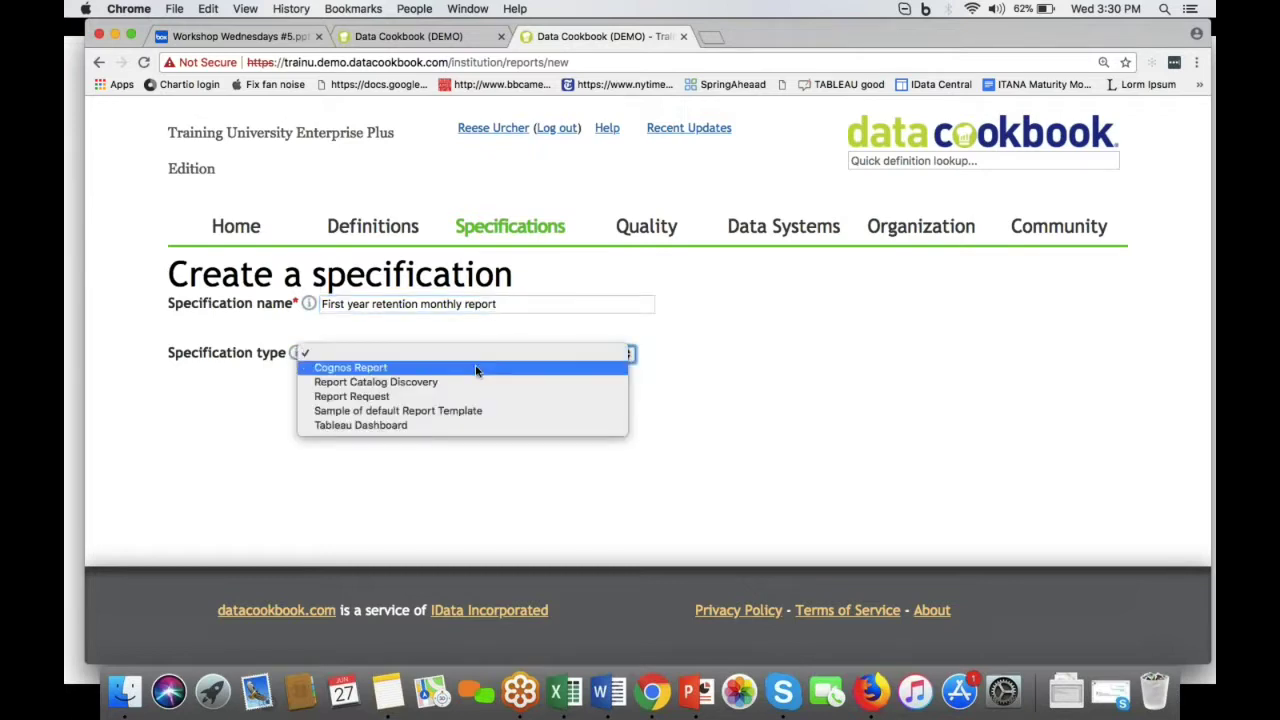
pyautogui.click(476, 368)
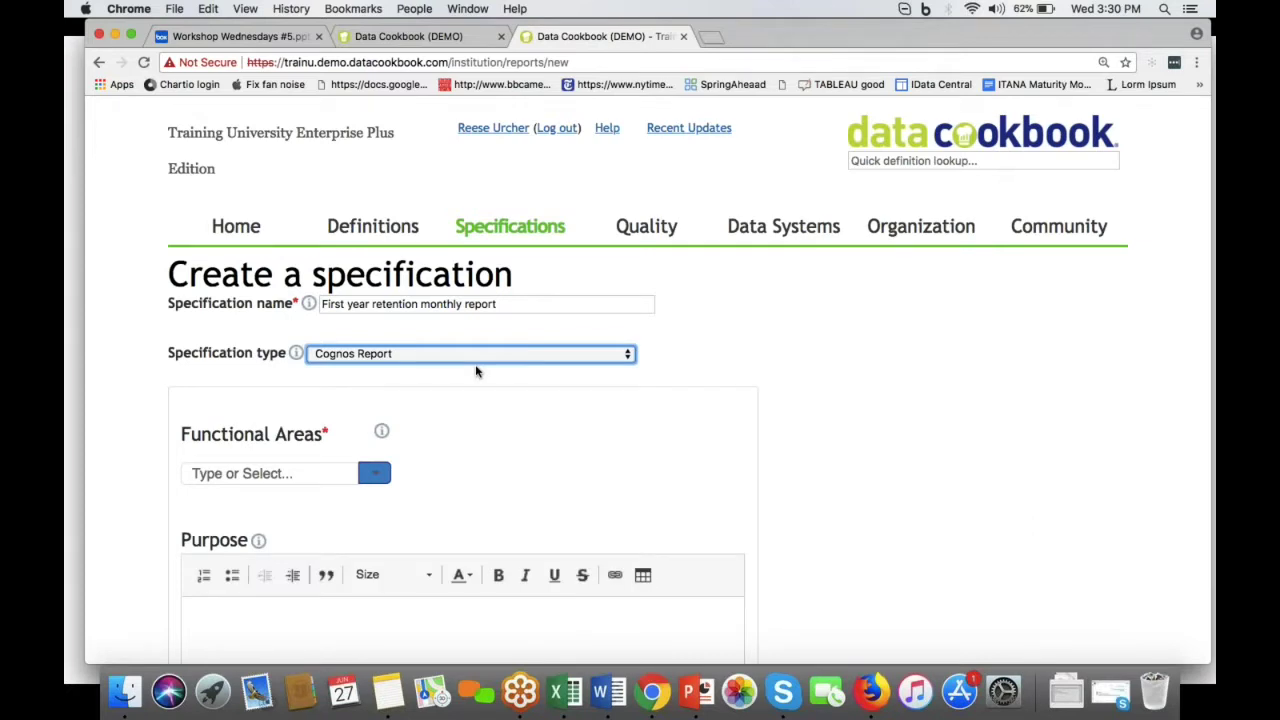
pyautogui.scroll(-3, 467, 386)
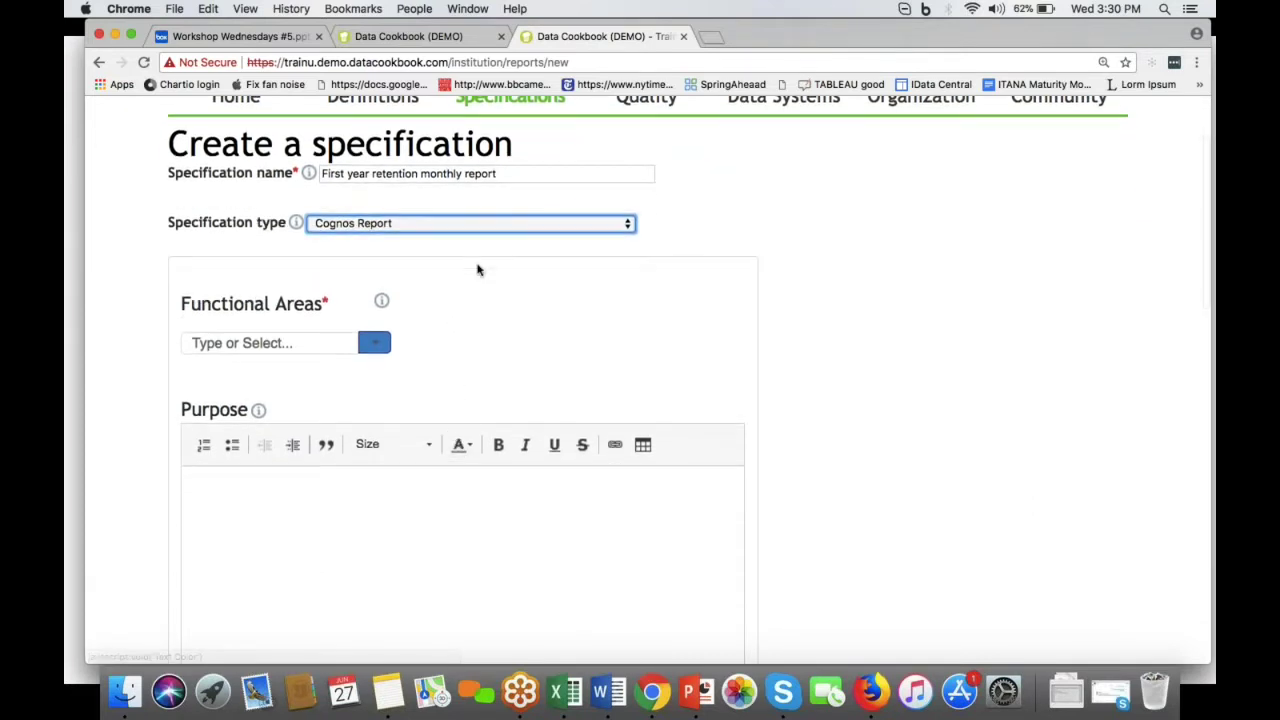
pyautogui.click(480, 232)
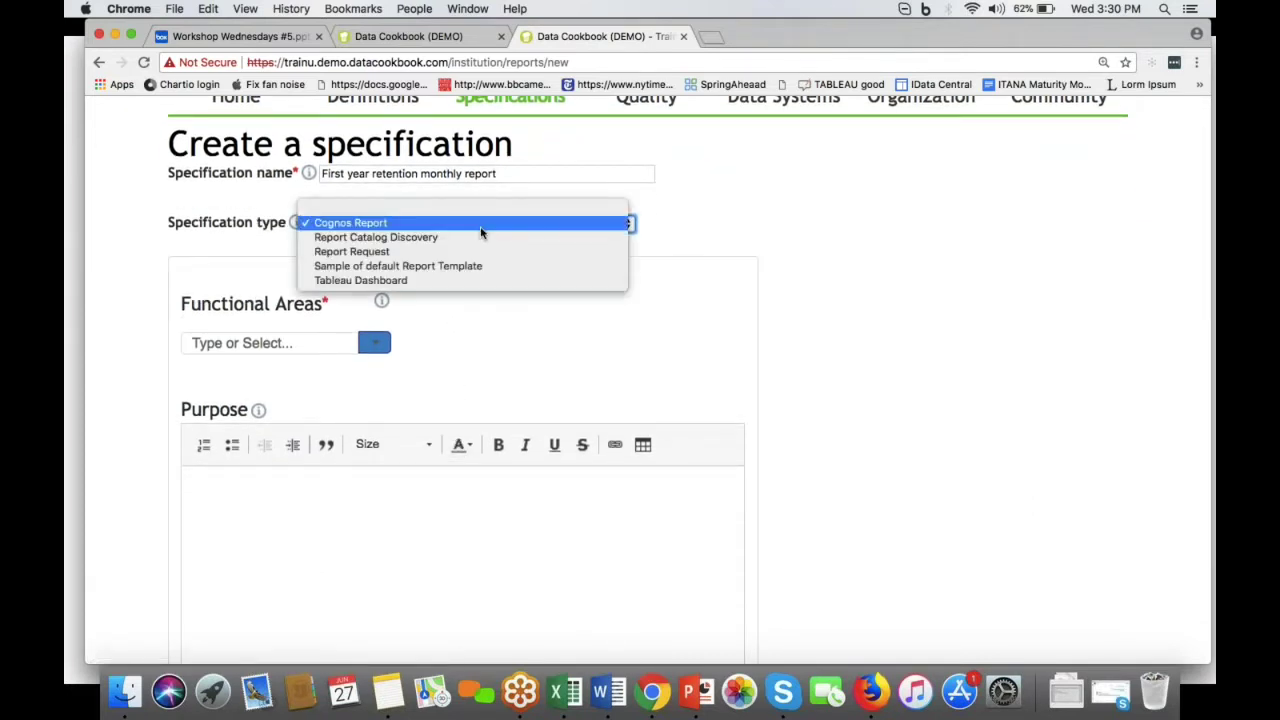
pyautogui.click(711, 221)
# Step: Add the Enrollment functional area, fill in purpose and description, and save the specification
pyautogui.click(376, 344)
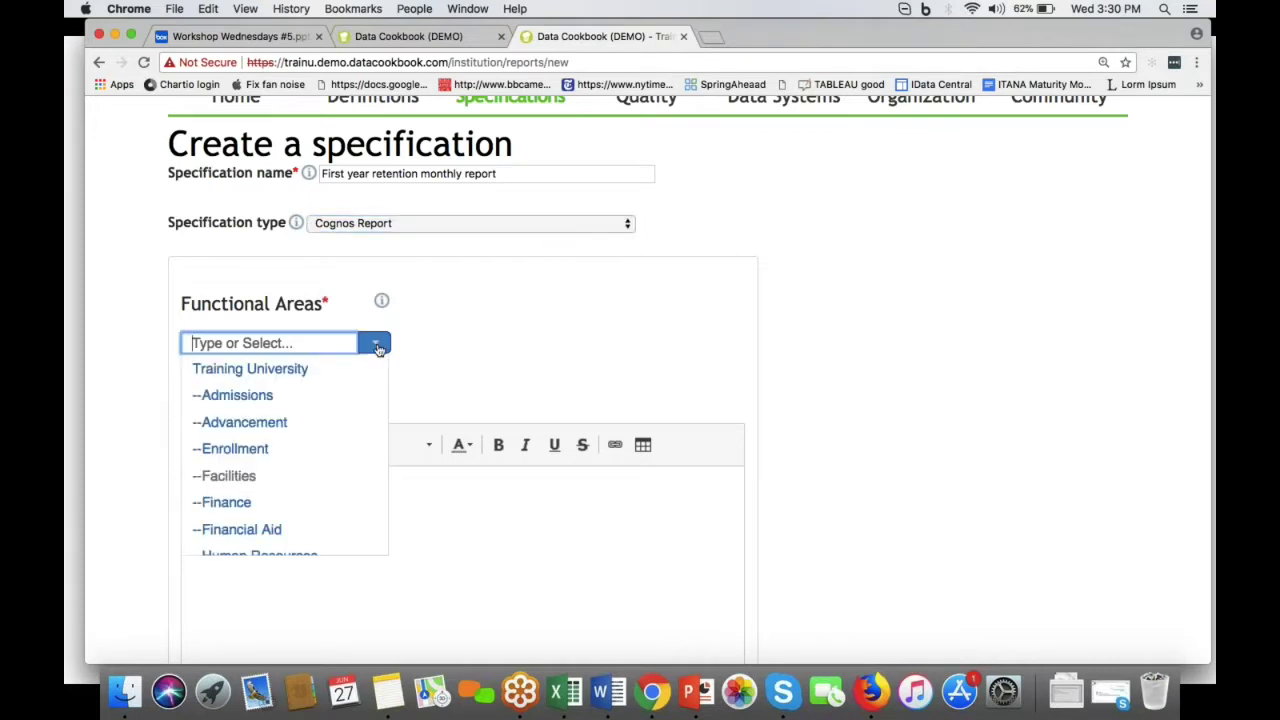
pyautogui.click(320, 448)
pyautogui.click(291, 531)
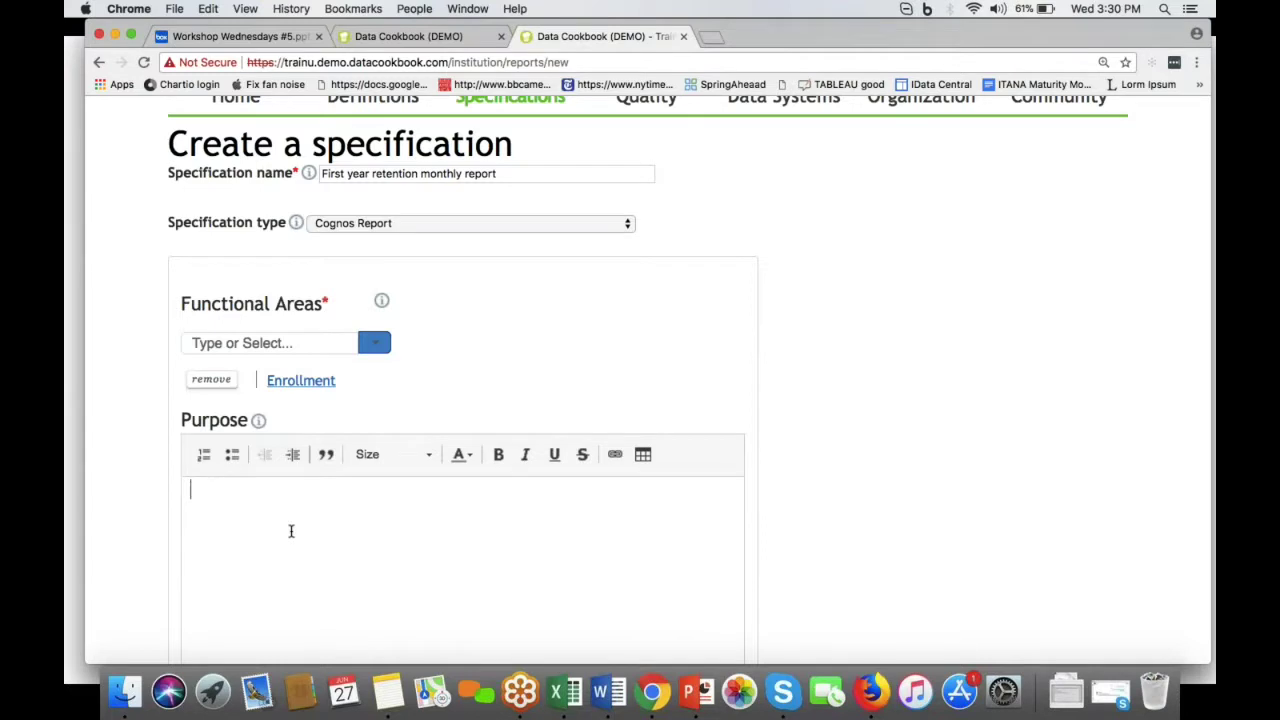
pyautogui.write('This report delivered to enrollment management staff who use the report to manage retention of first time freshman.')
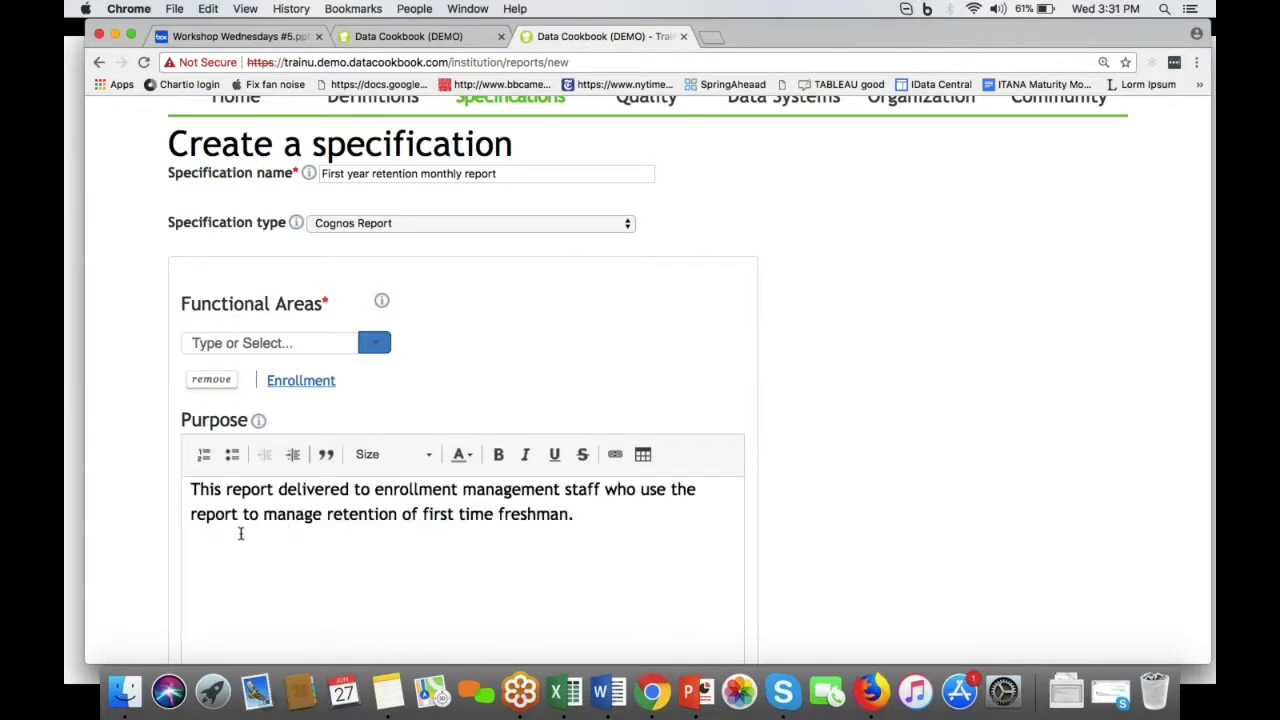
pyautogui.scroll(-2, 206, 540)
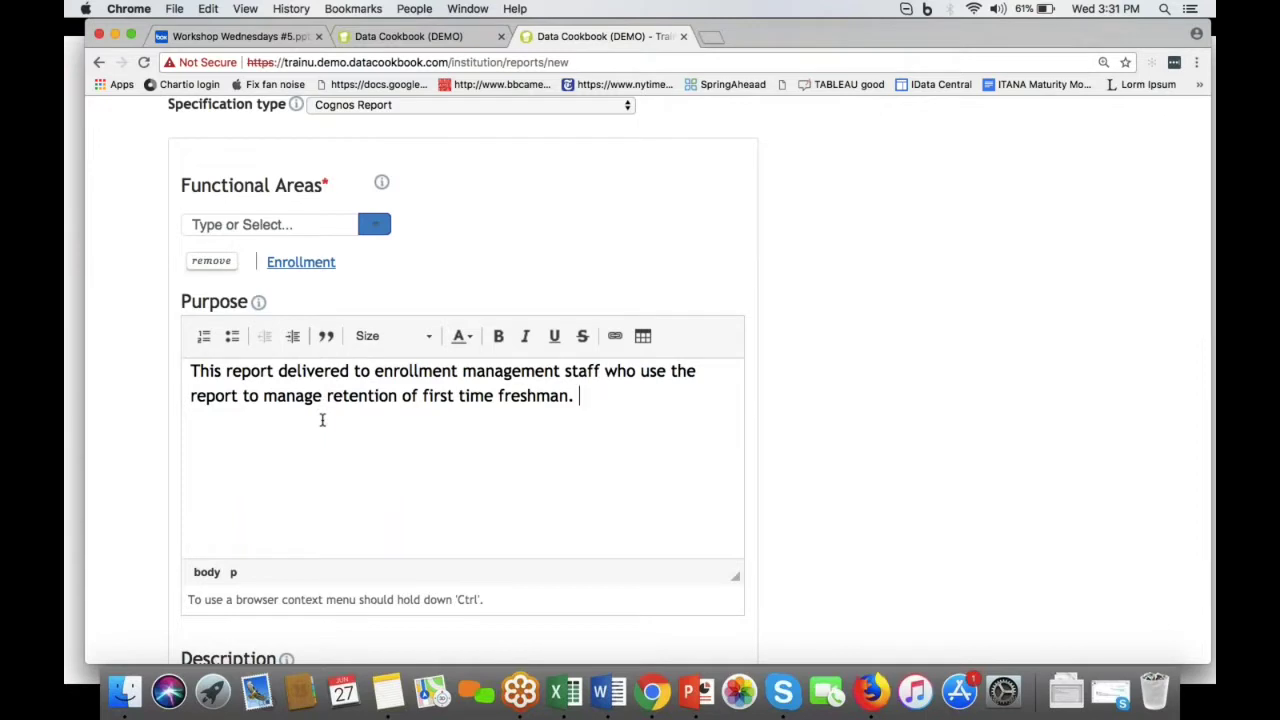
pyautogui.scroll(-5, 322, 420)
pyautogui.click(292, 471)
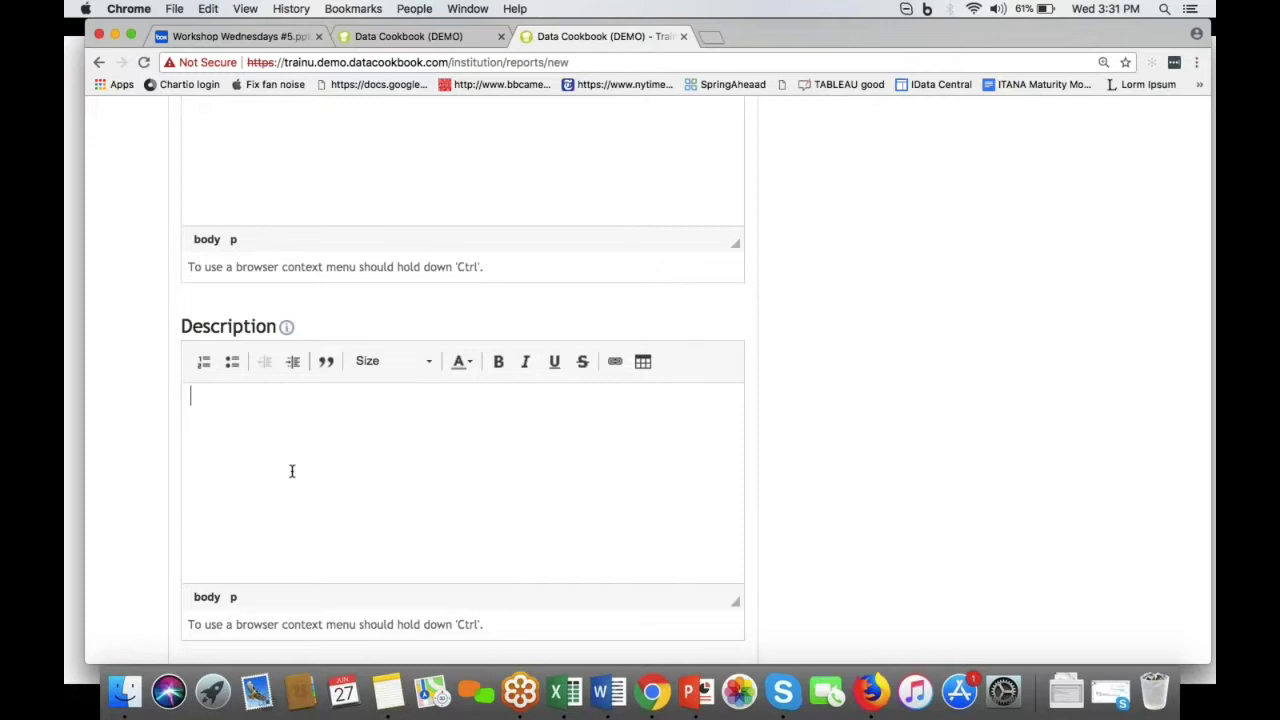
pyautogui.write('Contains student bio/demo and academic details for students who are actively enrolled.')
pyautogui.scroll(-8, 277, 503)
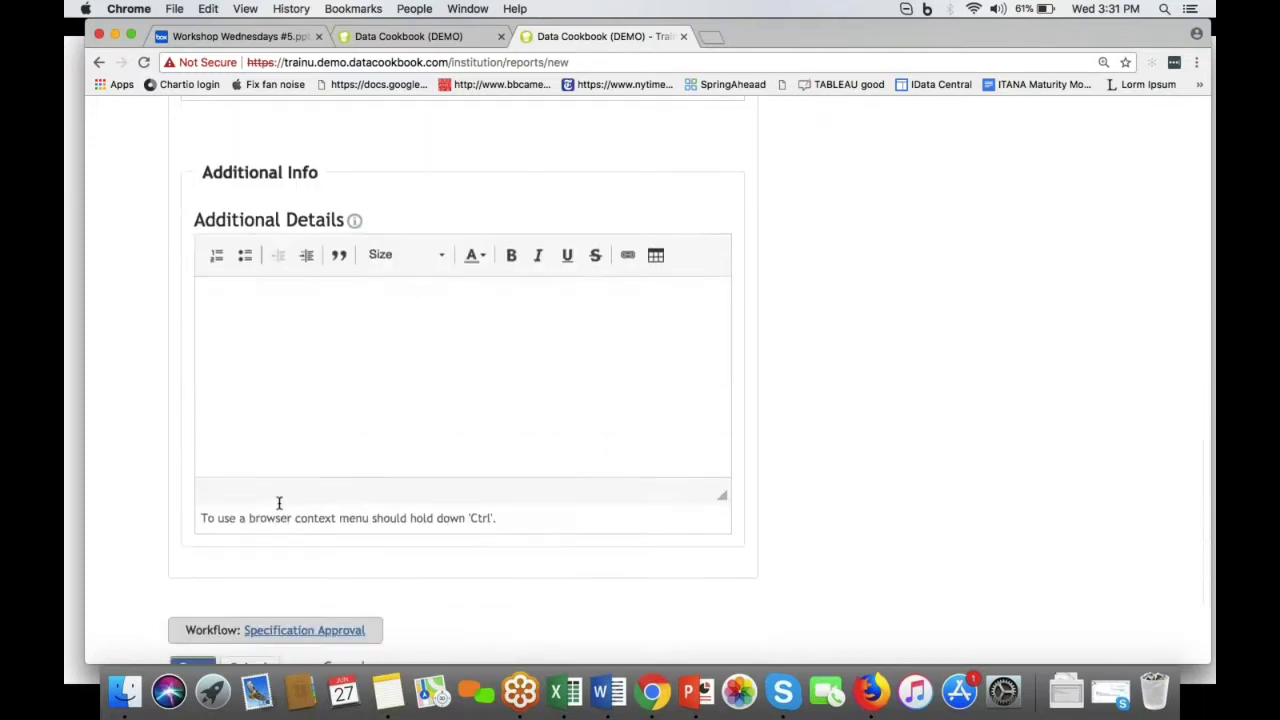
pyautogui.click(268, 506)
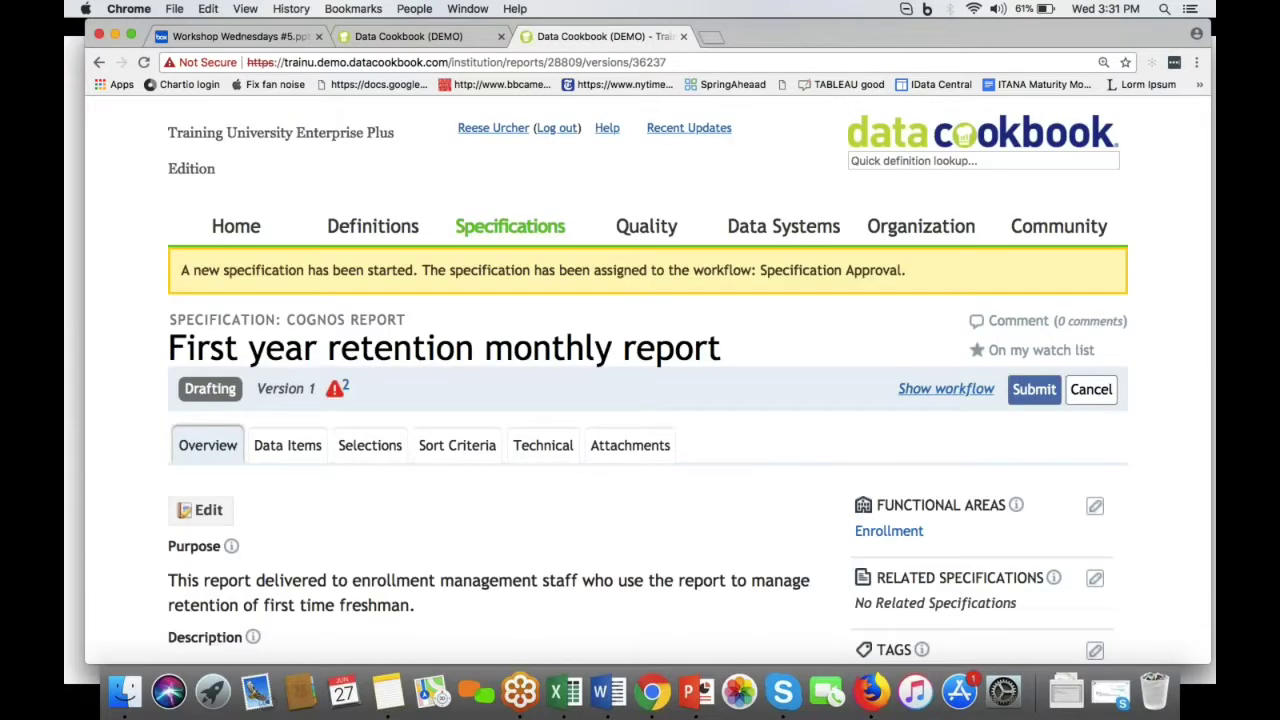
# Step: In the workflow details, reassign the version requester to a different user
pyautogui.scroll(-5, 375, 505)
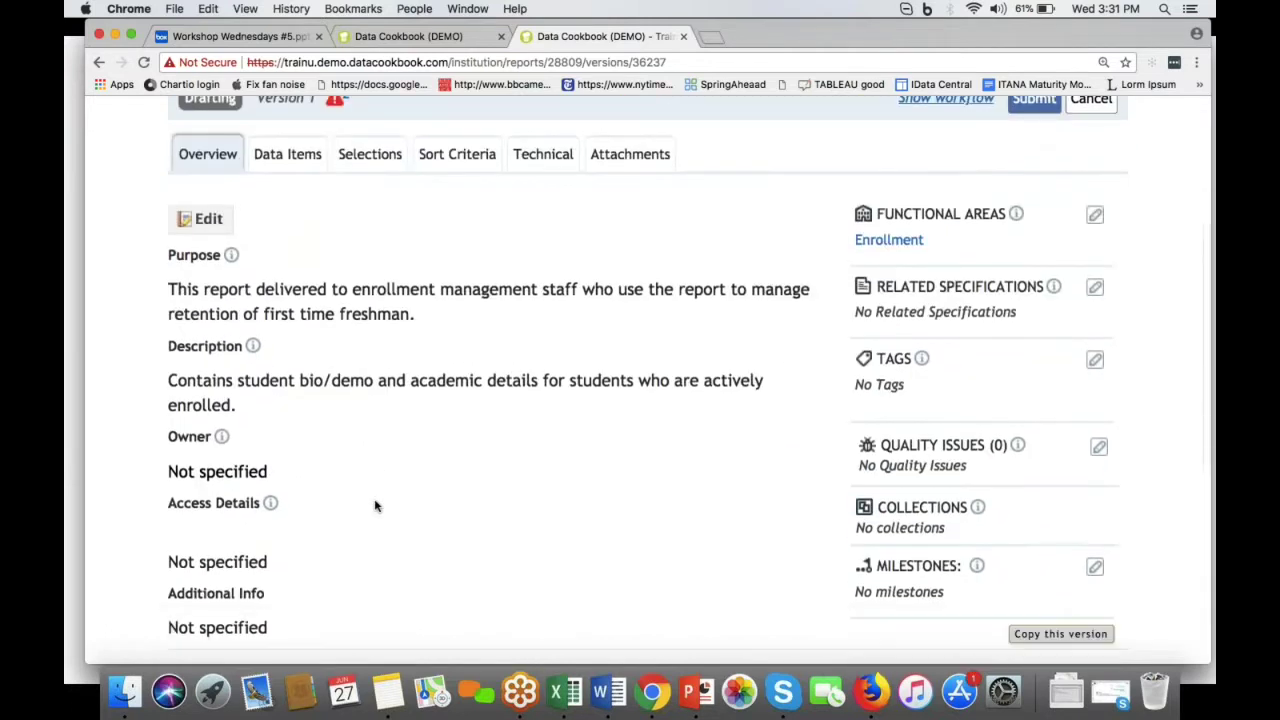
pyautogui.scroll(3, 375, 505)
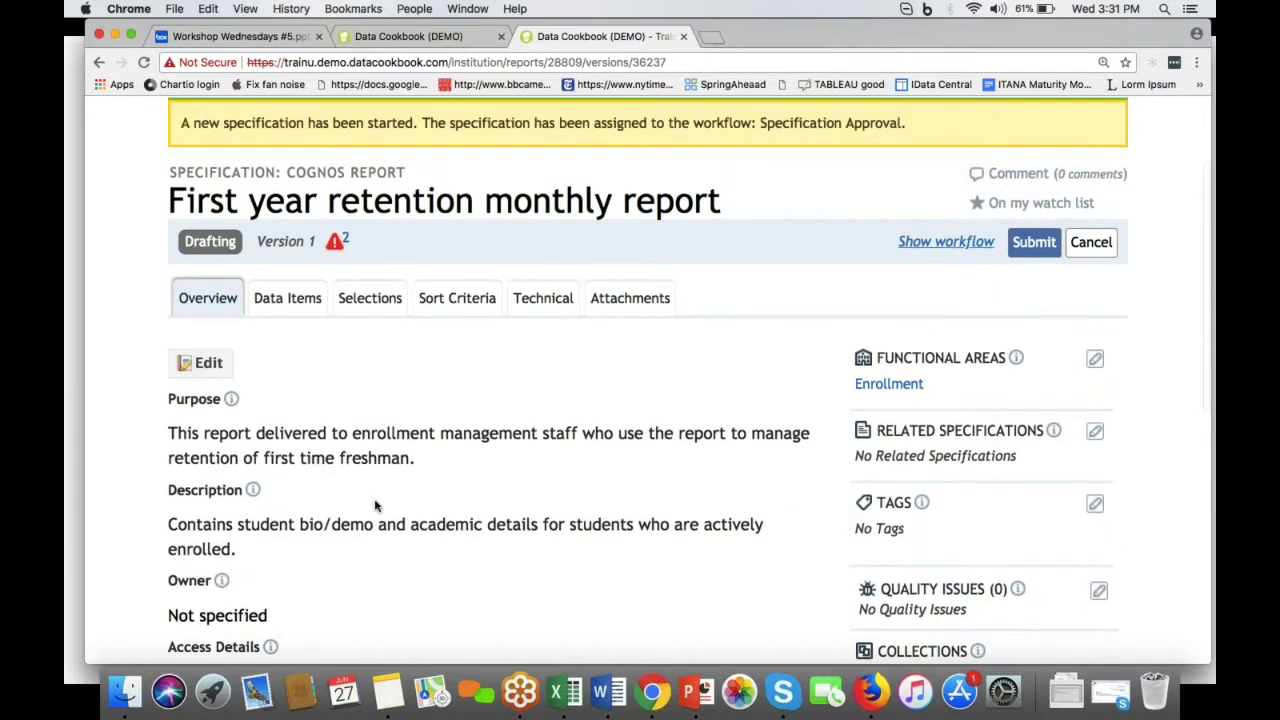
pyautogui.click(940, 243)
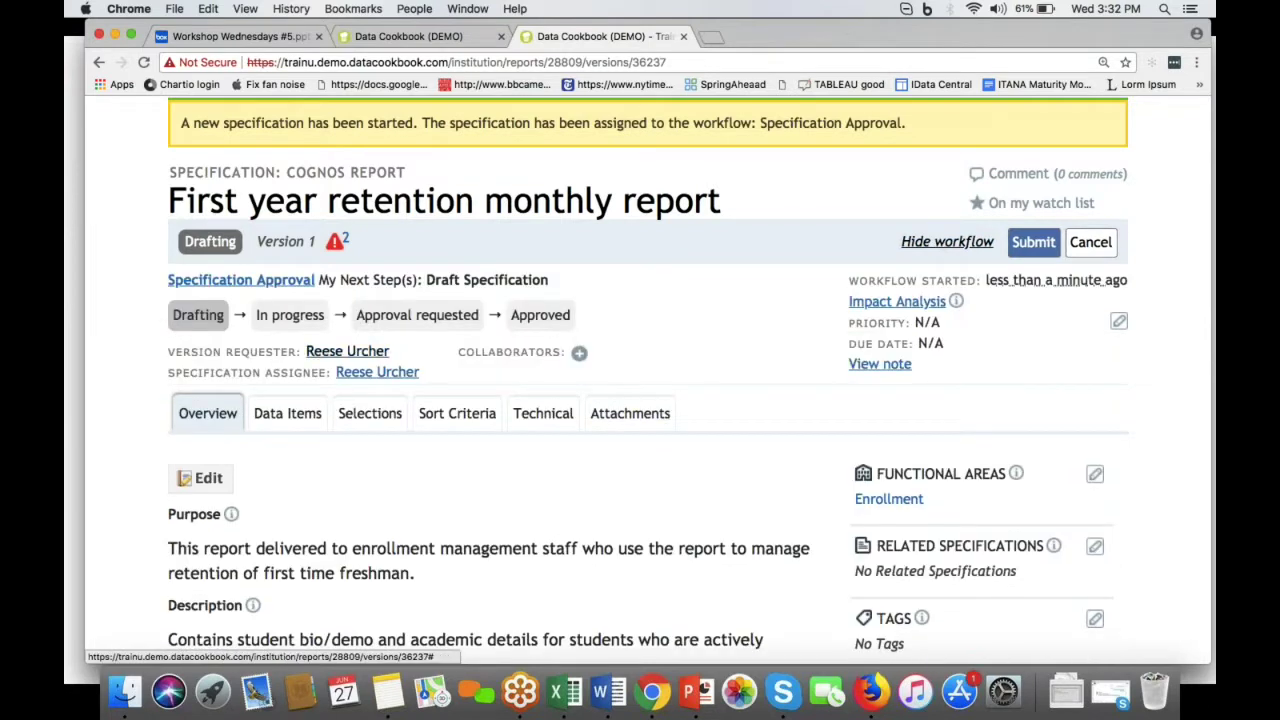
pyautogui.click(367, 352)
pyautogui.click(503, 436)
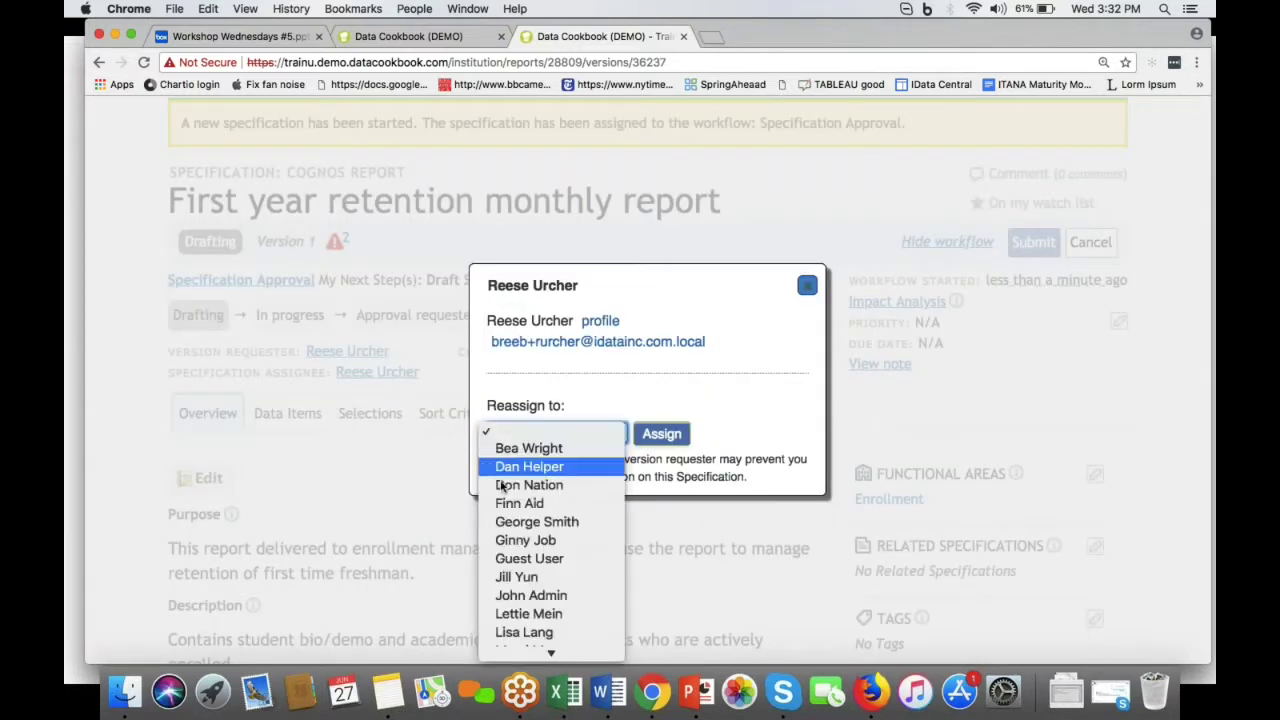
pyautogui.click(498, 633)
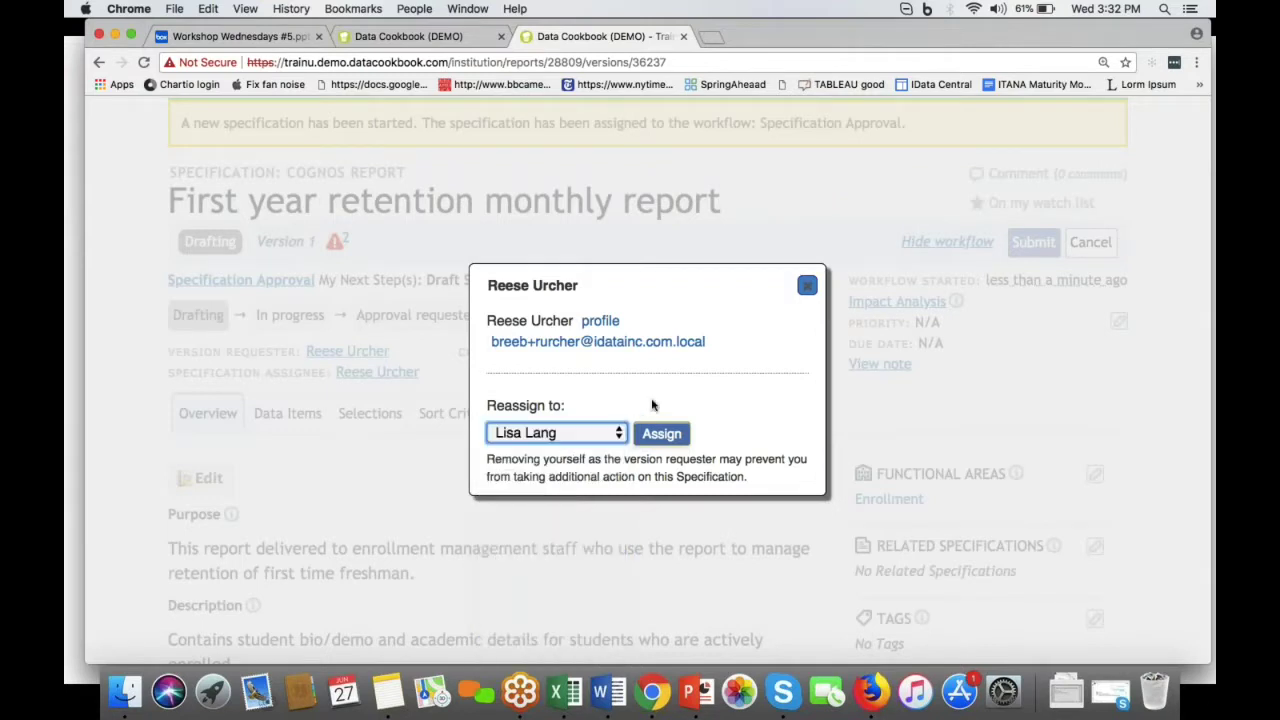
pyautogui.click(661, 434)
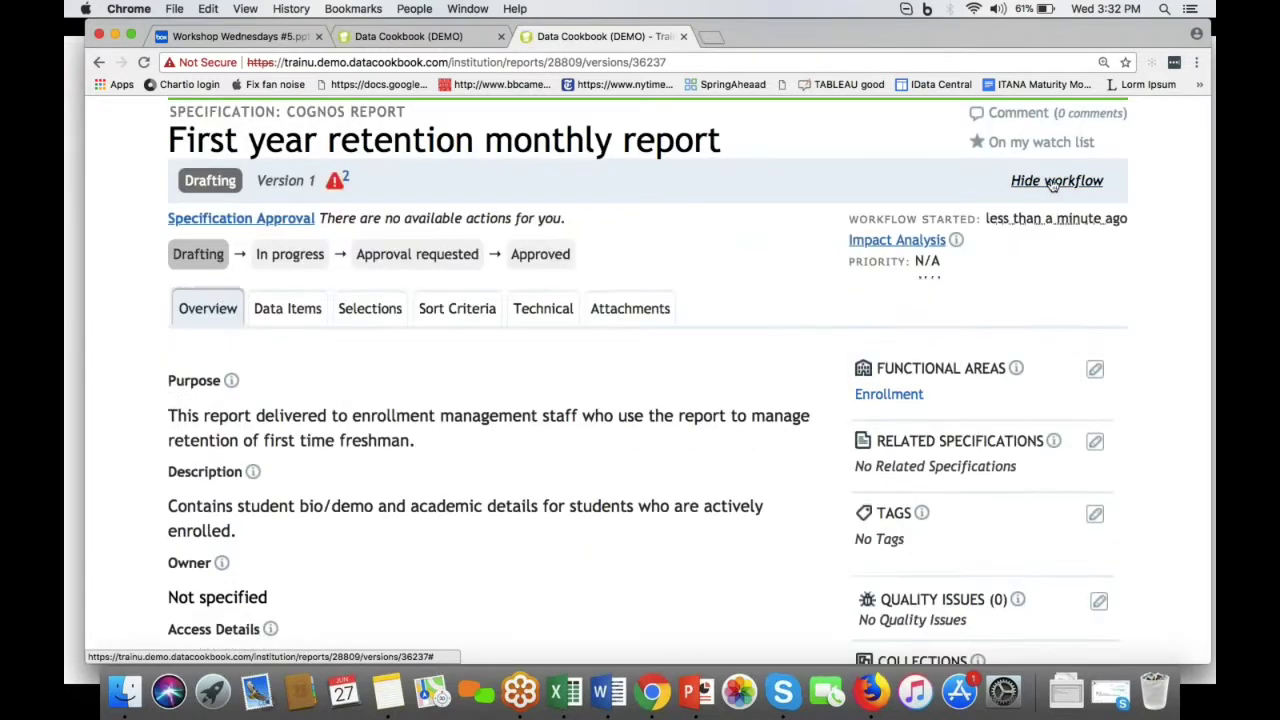
# Step: Review the workflow showing the new requester, then reload the specification's Overview
pyautogui.click(1022, 183)
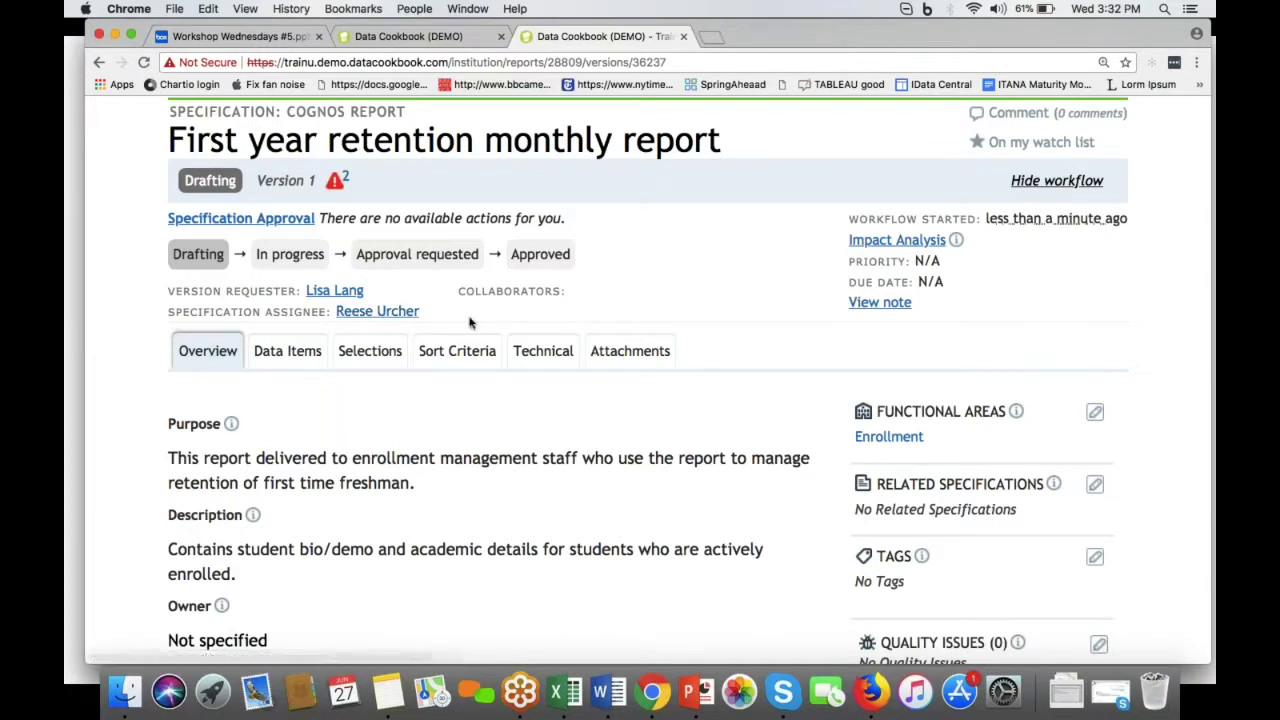
pyautogui.scroll(3, 470, 322)
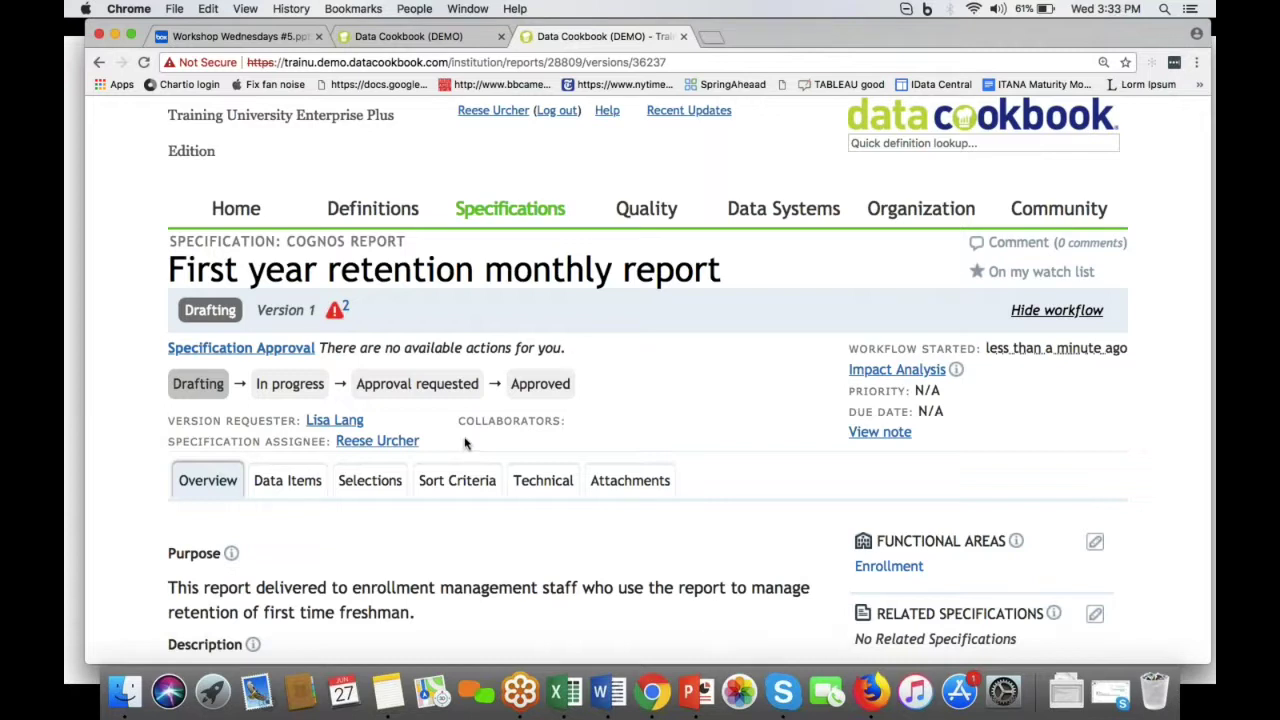
pyautogui.scroll(-1, 468, 449)
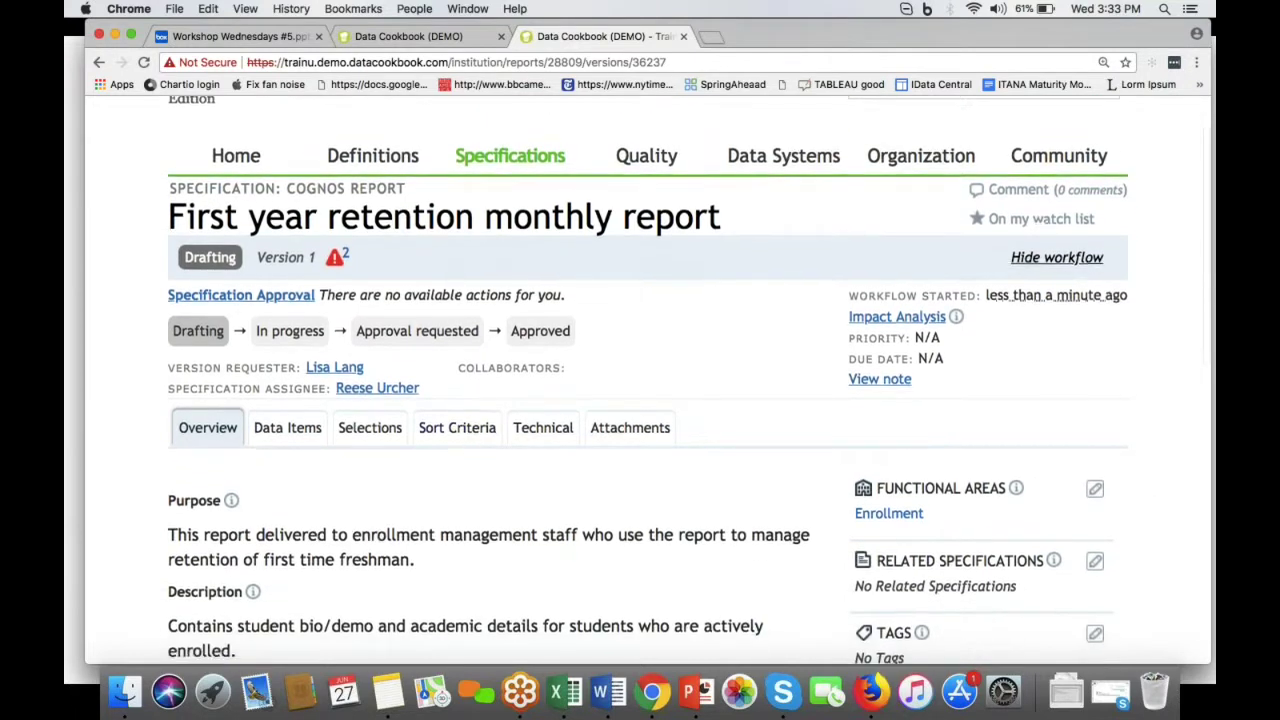
pyautogui.scroll(-1, 468, 449)
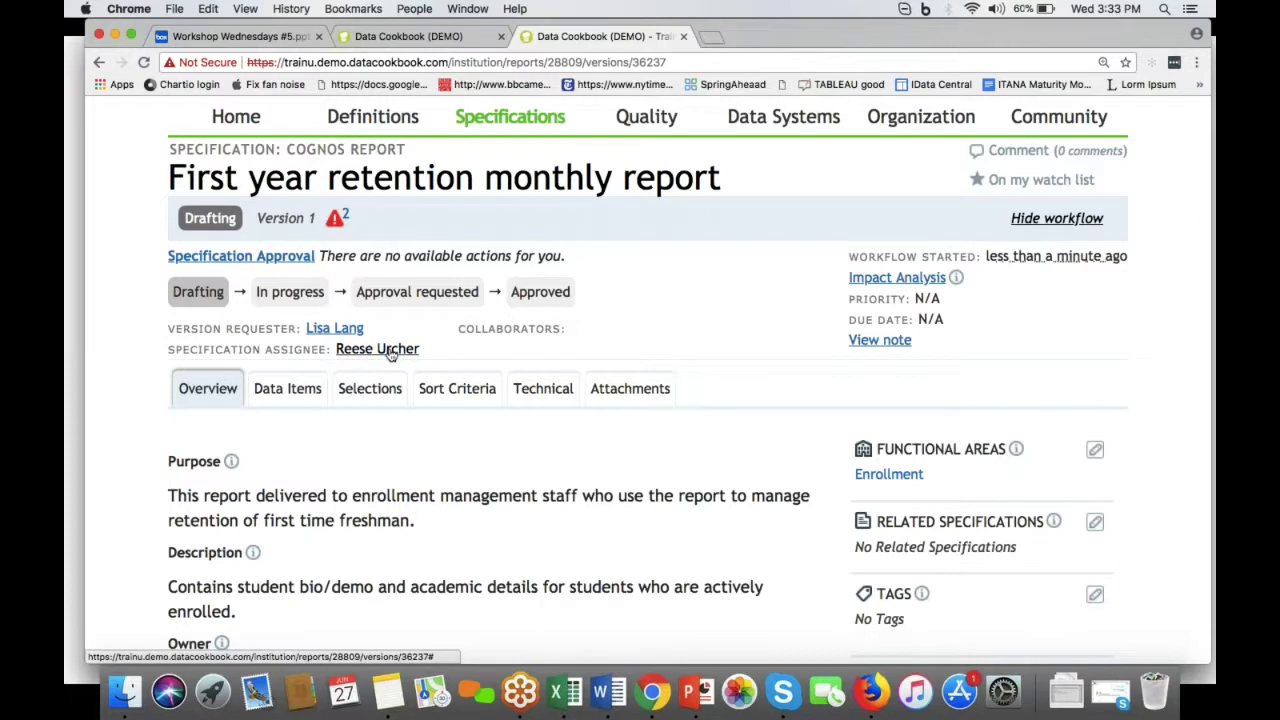
pyautogui.click(209, 392)
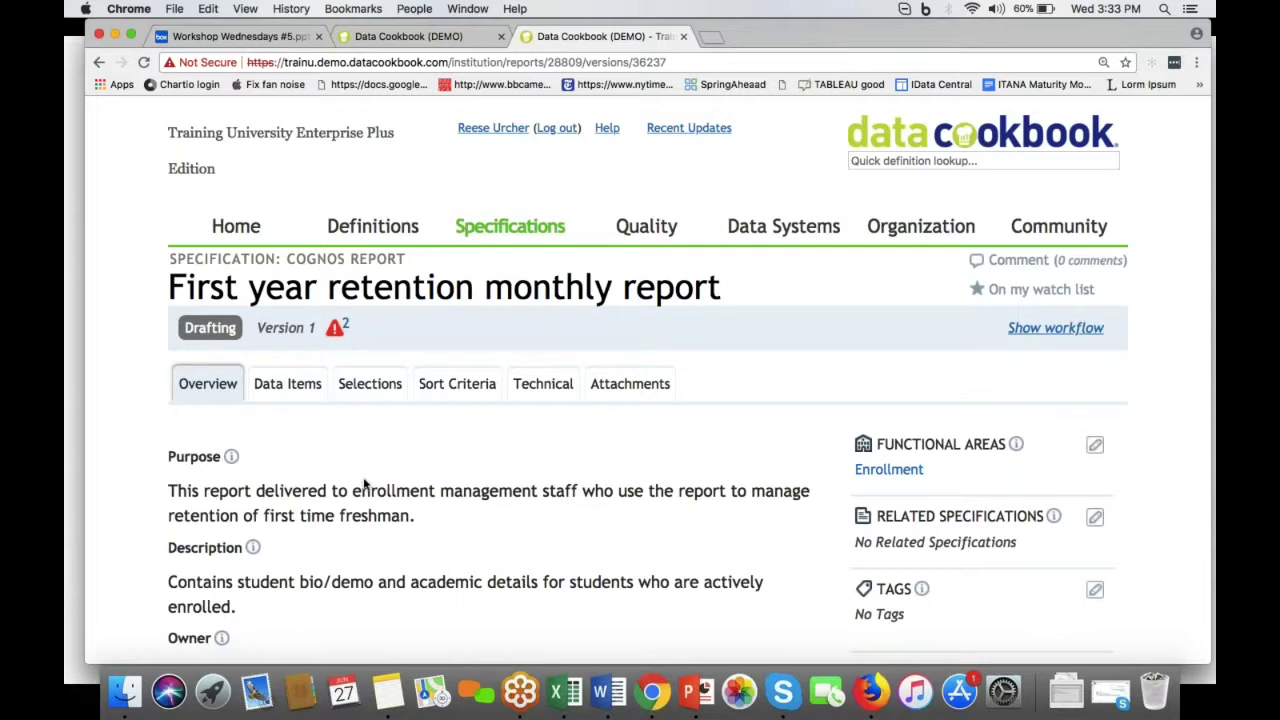
pyautogui.scroll(-5, 320, 426)
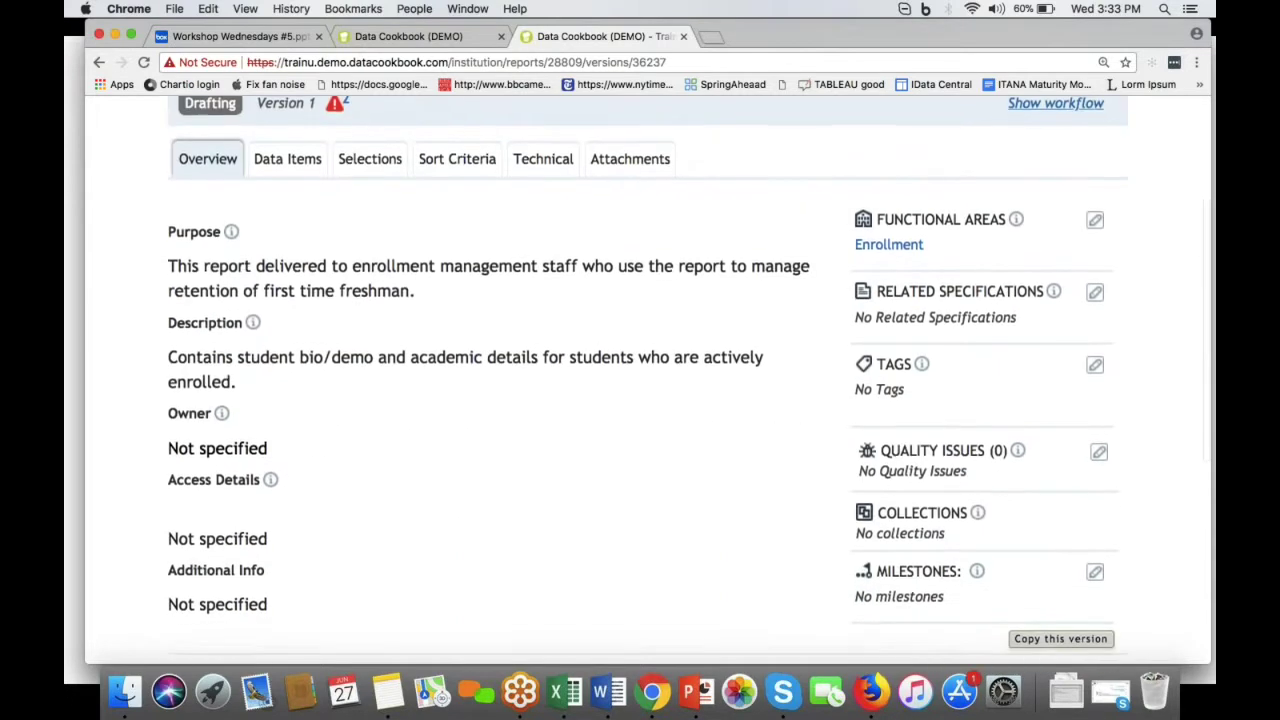
pyautogui.scroll(5, 373, 500)
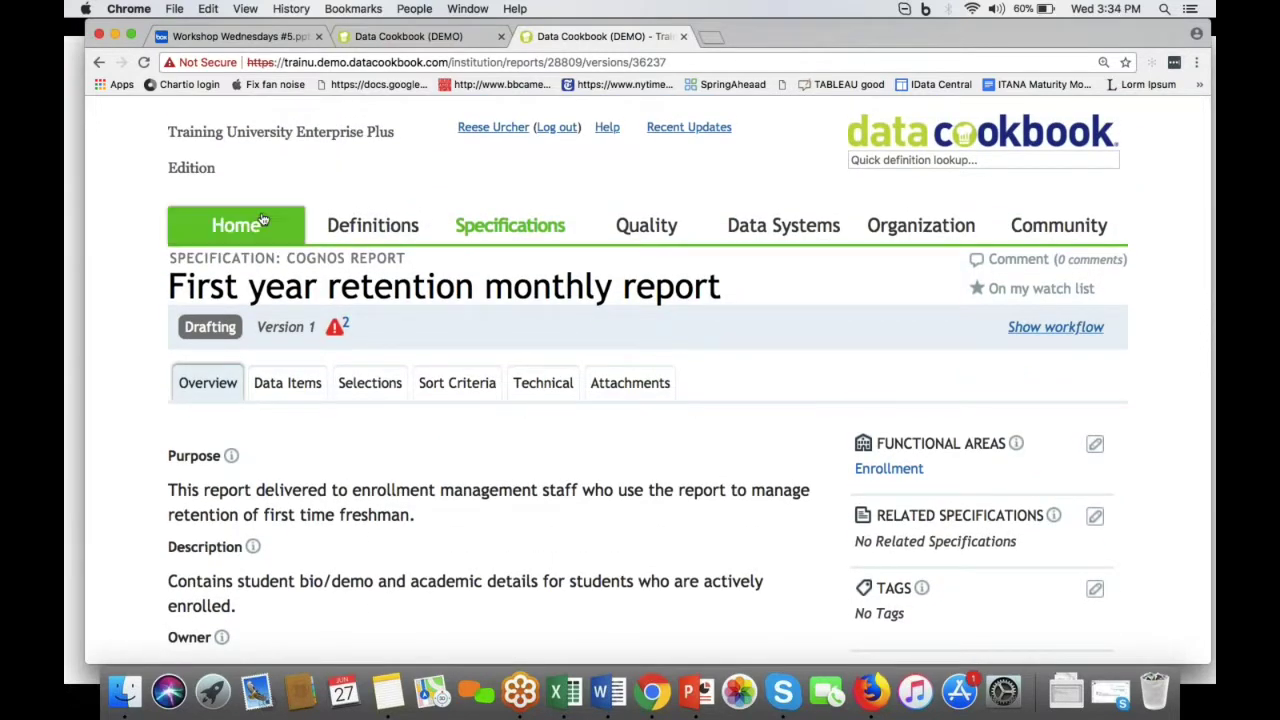
# Step: Open the Find Data page, then advance the PowerPoint deck to the Compare Paths slide
pyautogui.moveTo(236, 225)
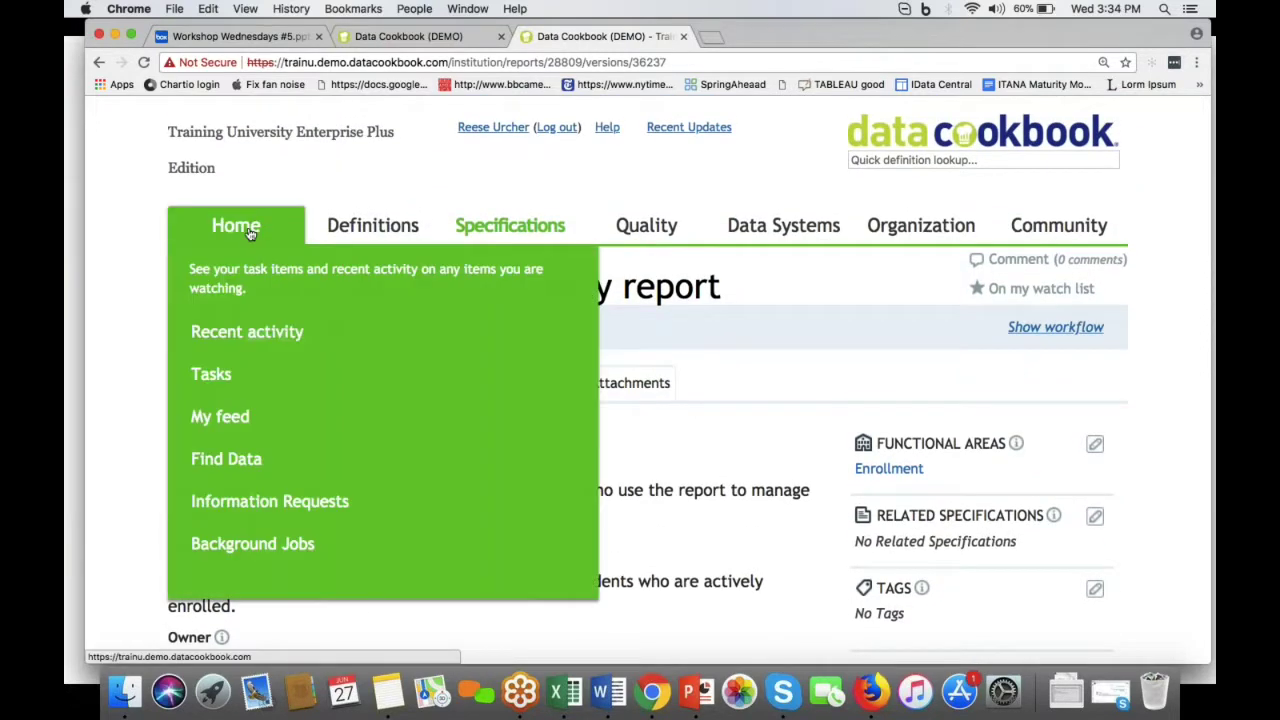
pyautogui.click(226, 460)
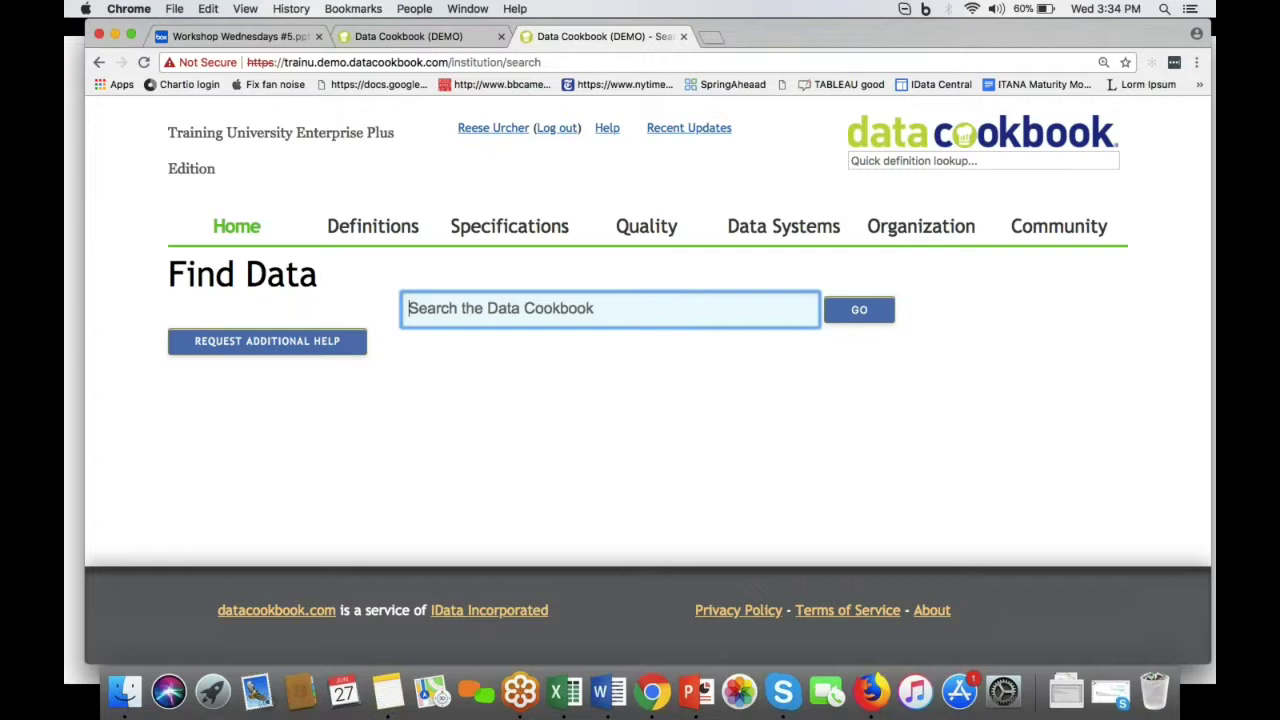
pyautogui.press('super+Tab')
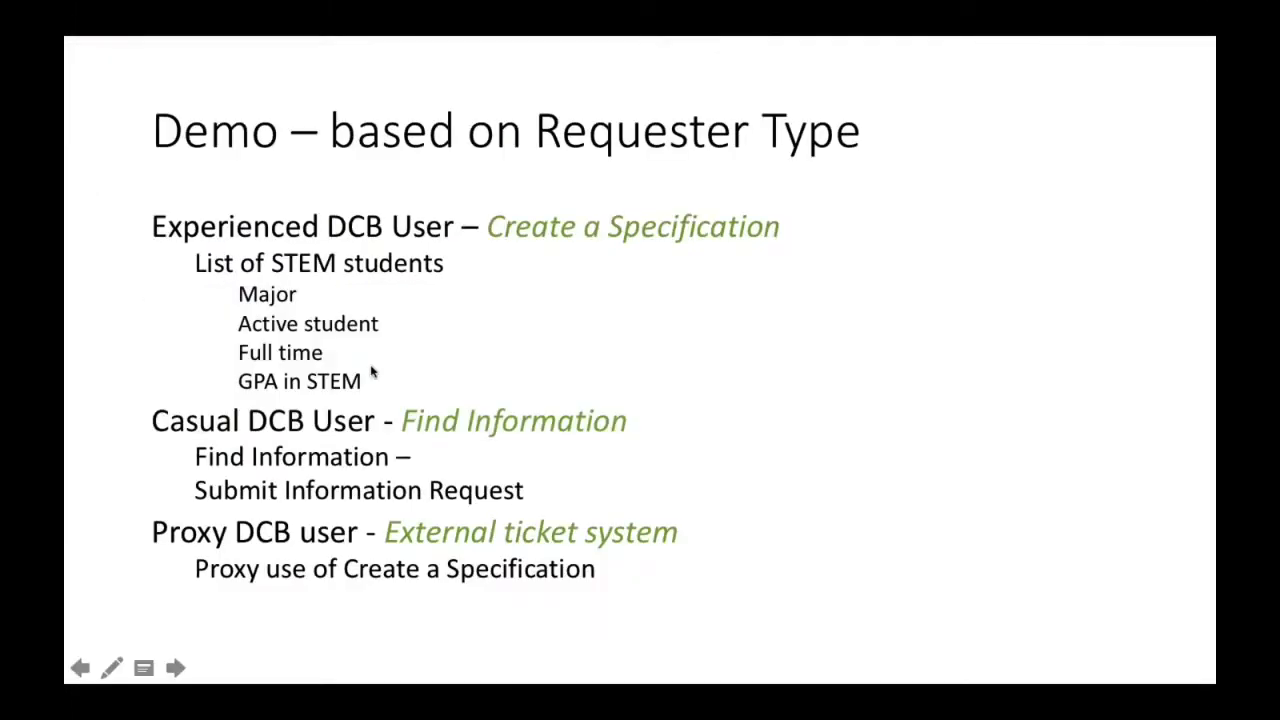
pyautogui.click(176, 668)
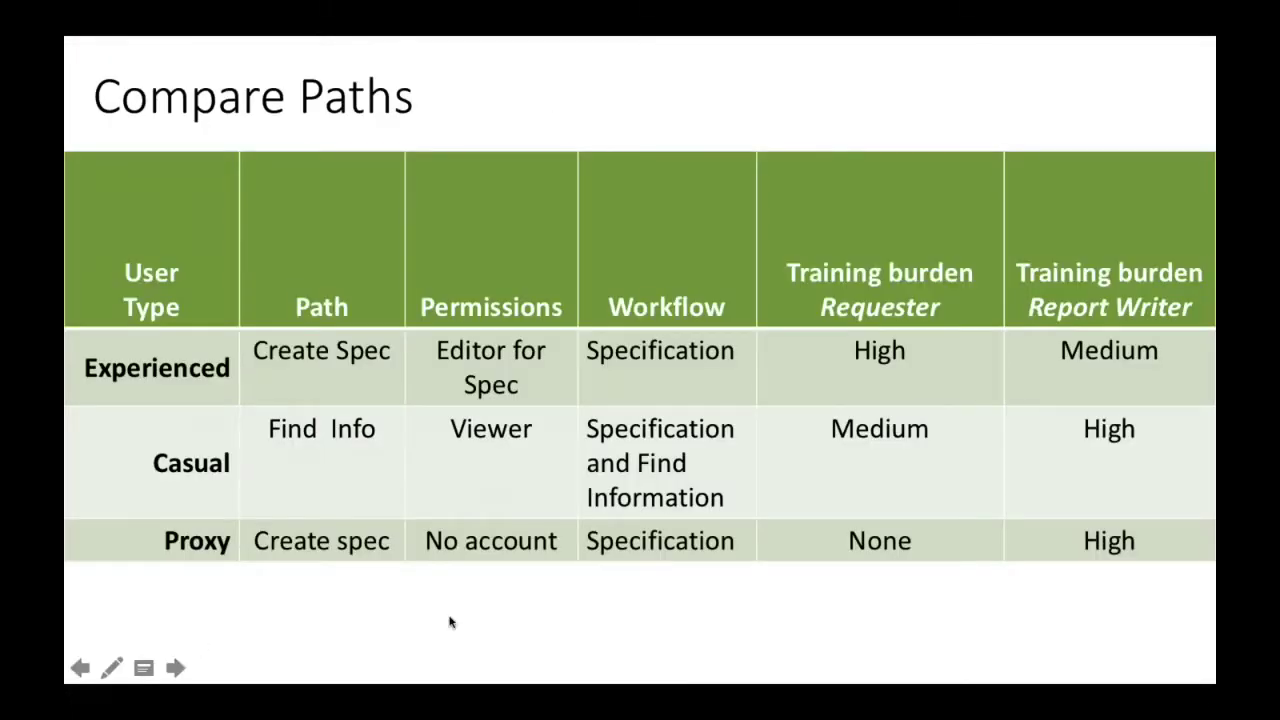